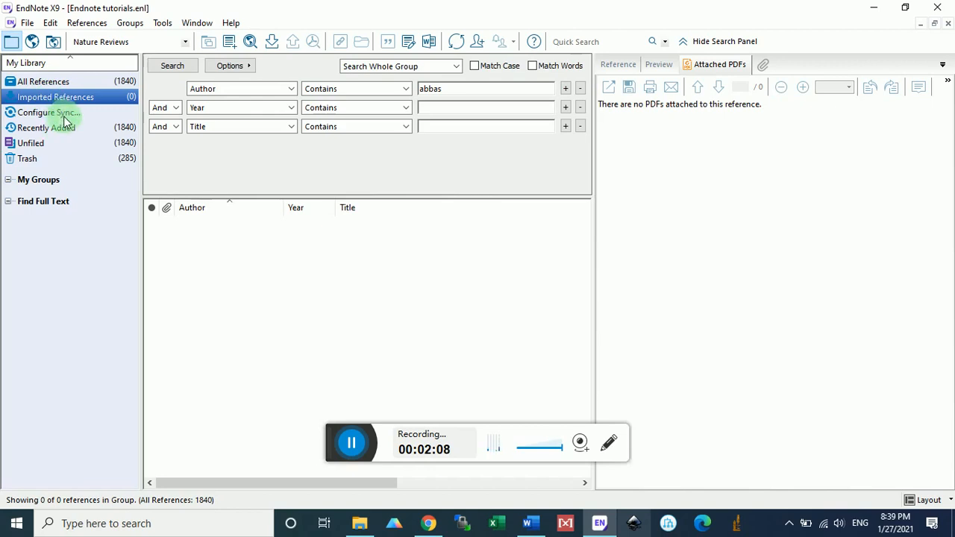
- Create a new group named "Endnote tutorial" under My Groups
left_click(35, 185)
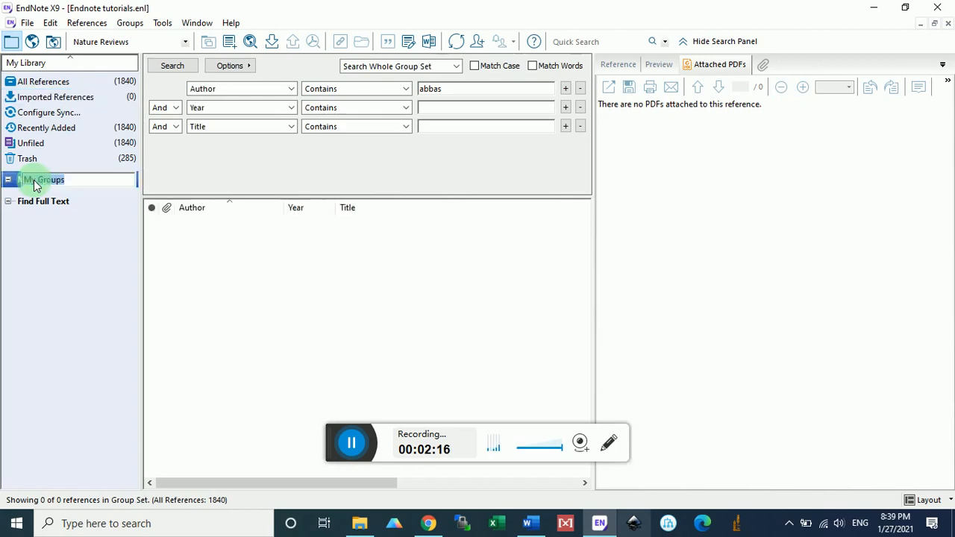
left_click(19, 182)
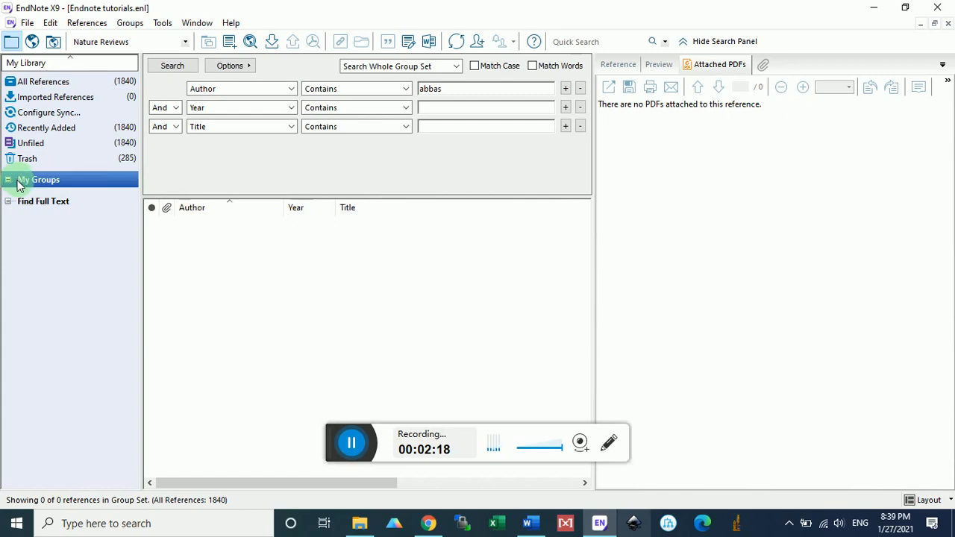
right_click(23, 185)
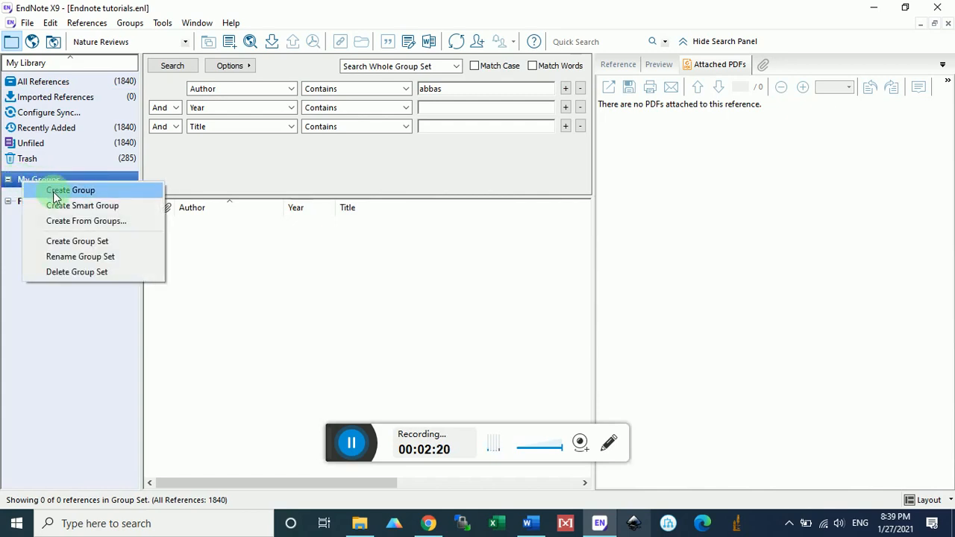
left_click(54, 195)
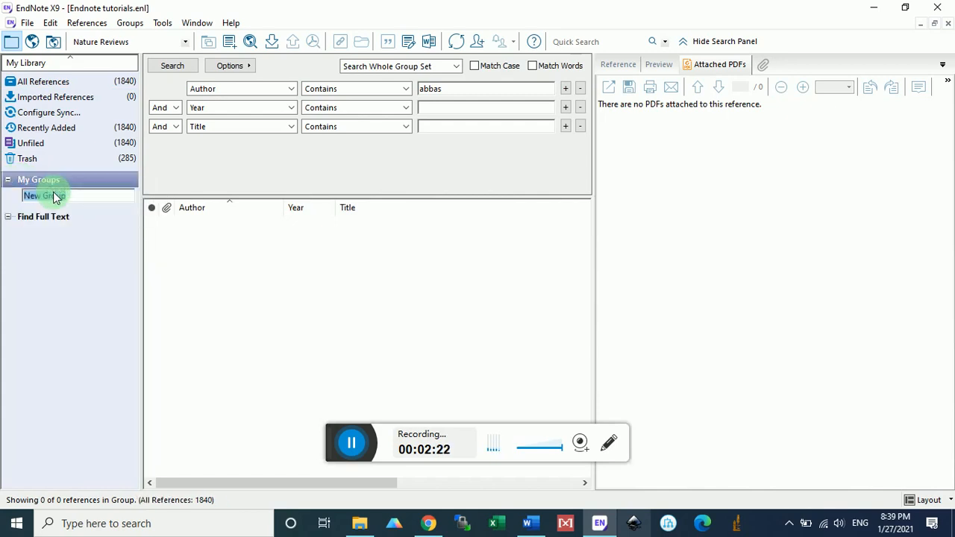
type("E")
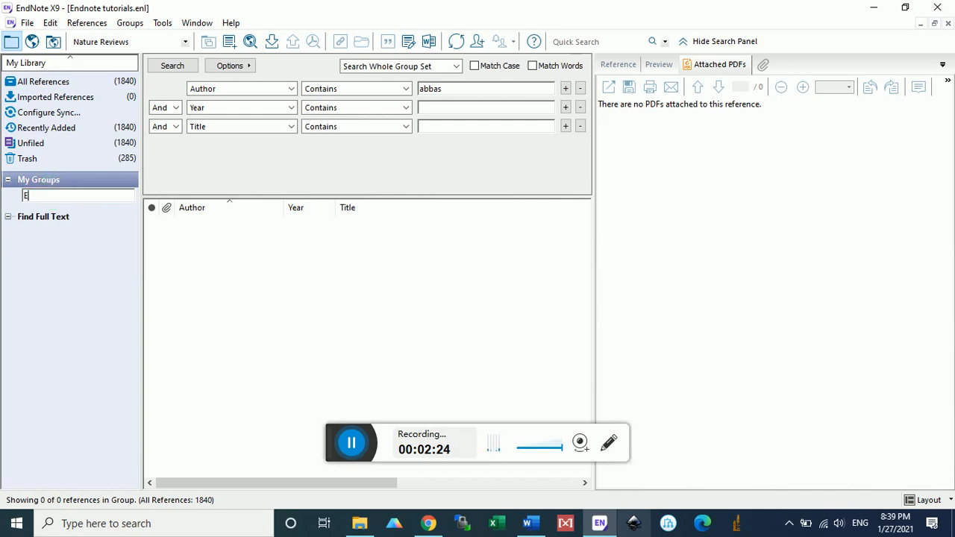
type("ndnote tutorial")
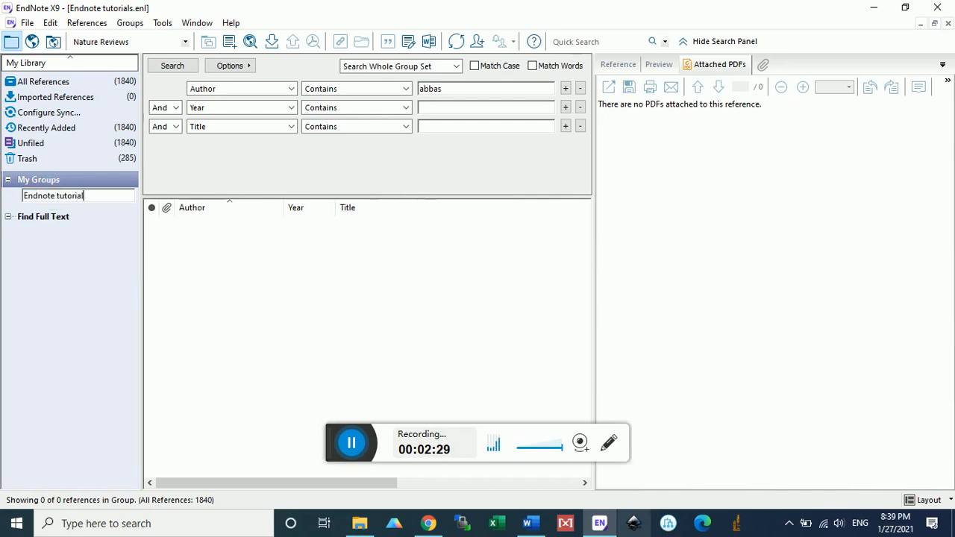
left_click(100, 222)
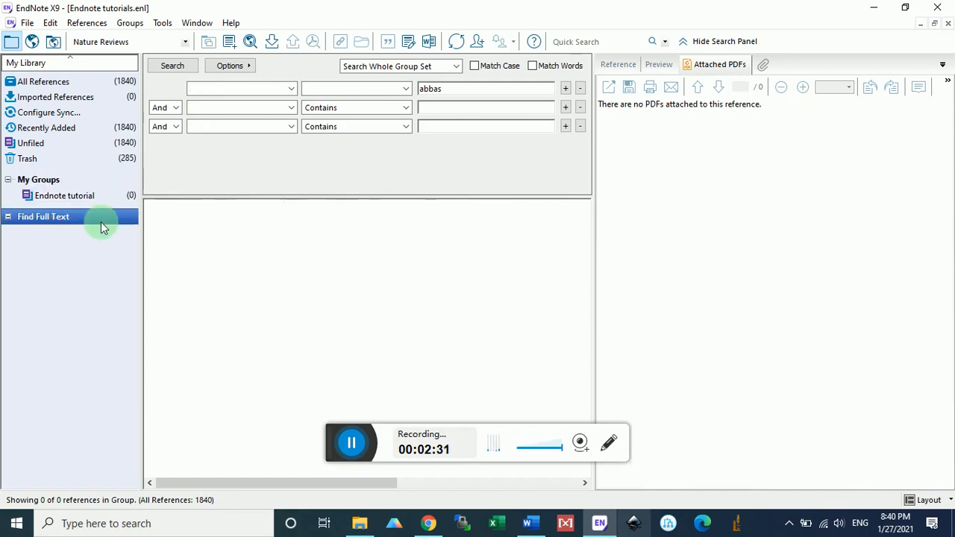
left_click(85, 202)
left_click(84, 201)
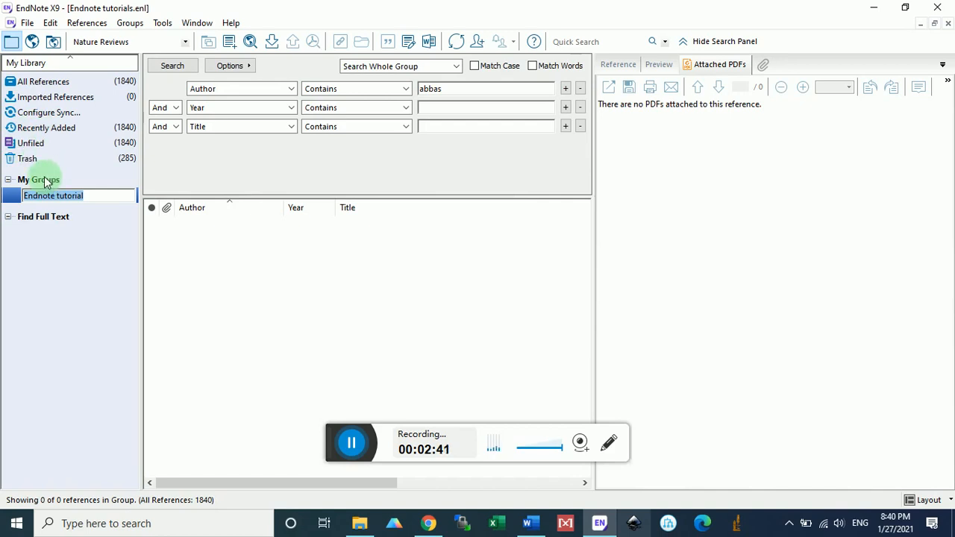
- Switch to Online Search mode, search PubMed (NLM) for the author name already entered, and retrieve all found records
left_click(32, 42)
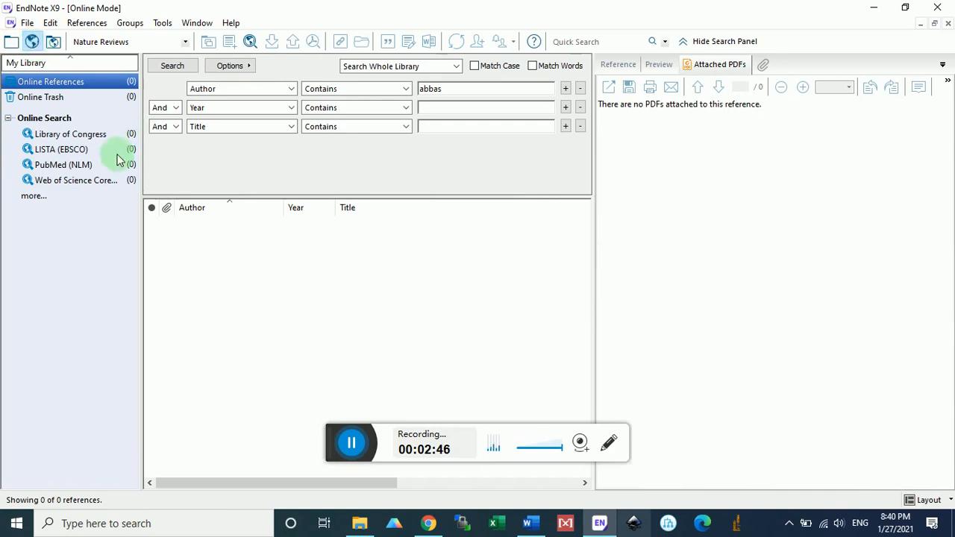
left_click(78, 166)
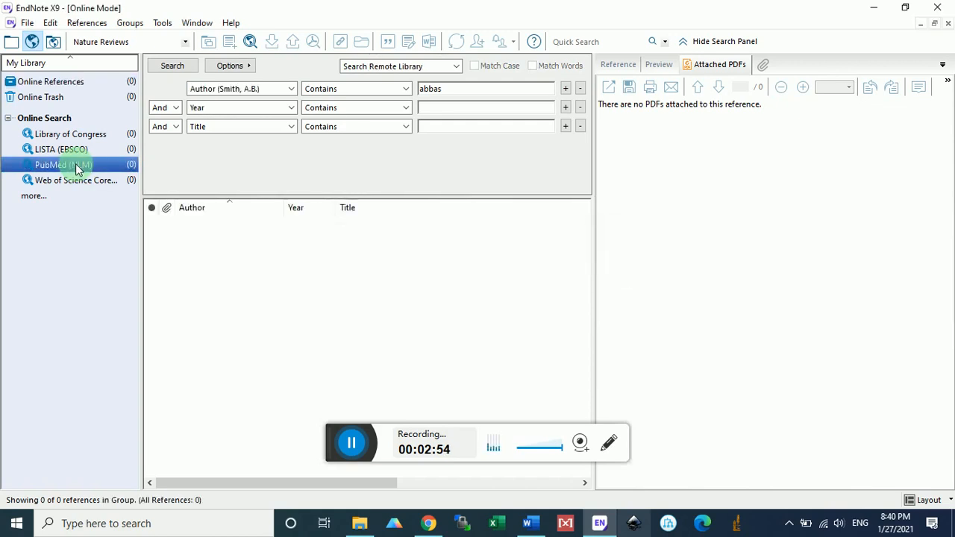
left_click(83, 182)
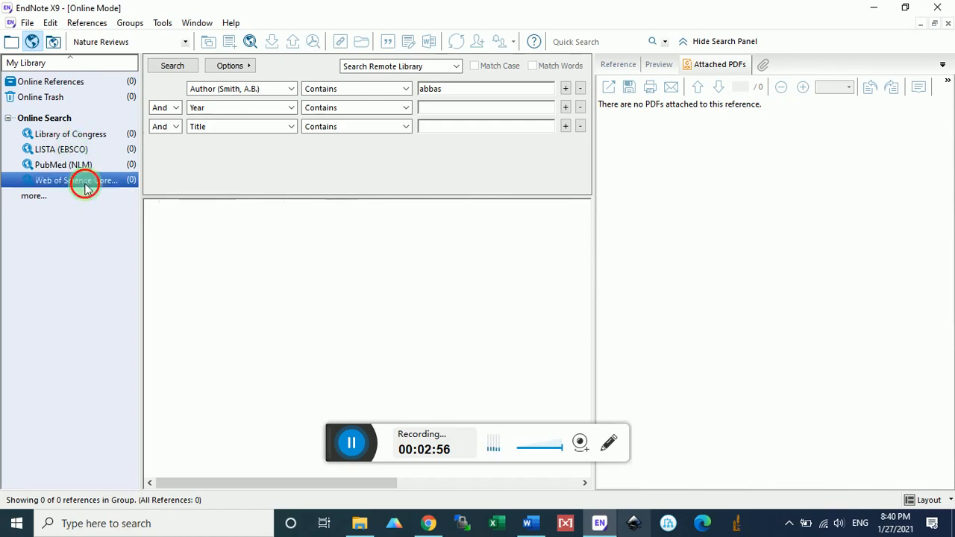
left_click(74, 165)
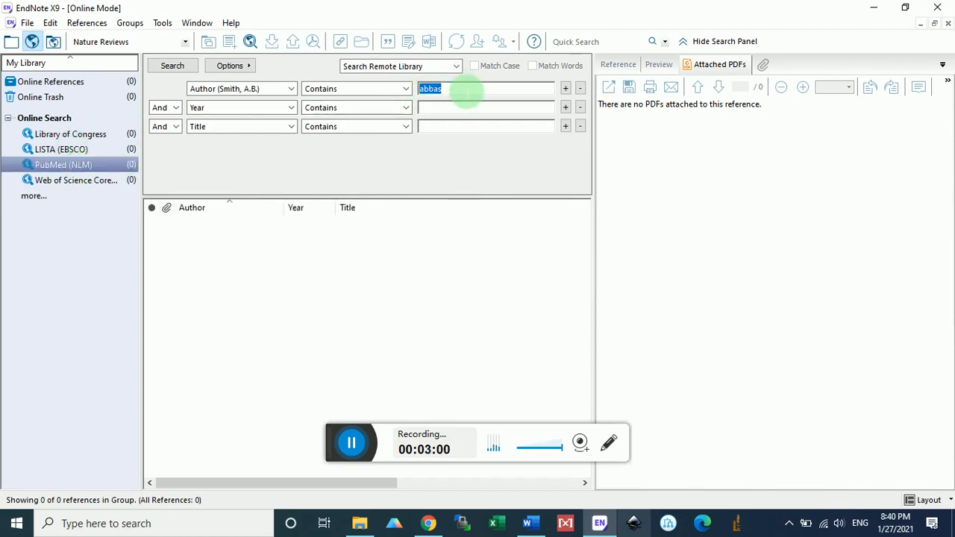
left_click(468, 91)
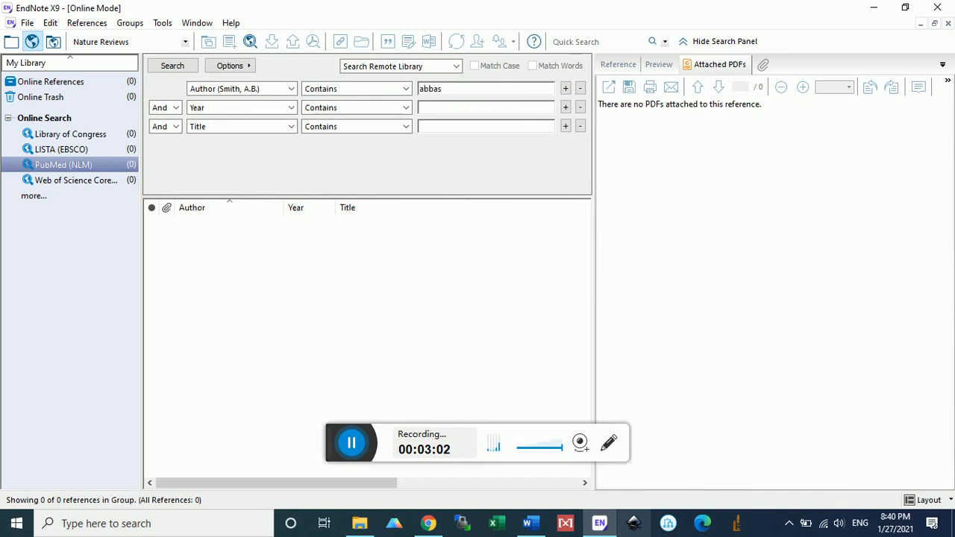
left_click(467, 93)
key("Return")
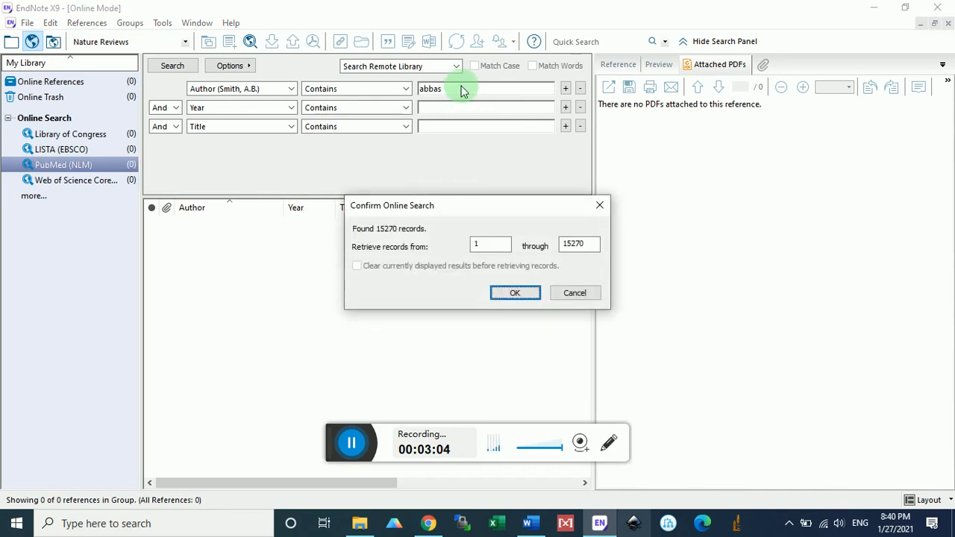
left_click(514, 292)
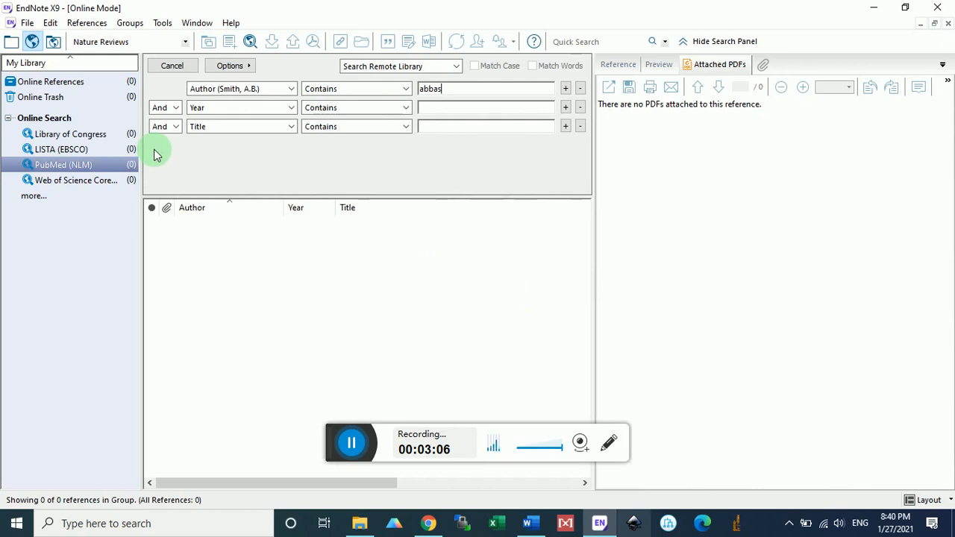
- Clear the author search term and browse the references being retrieved from PubMed (NLM)
double_click(431, 89)
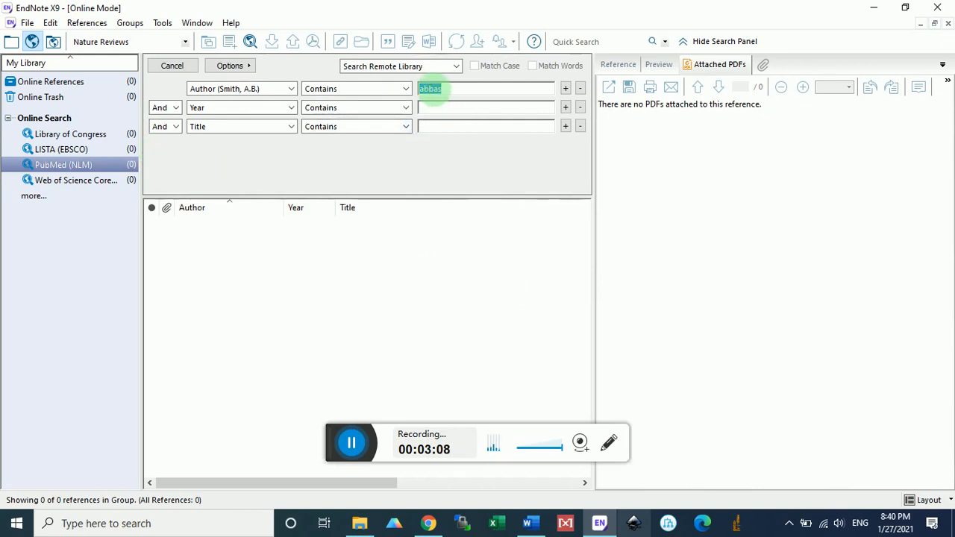
key("BackSpace")
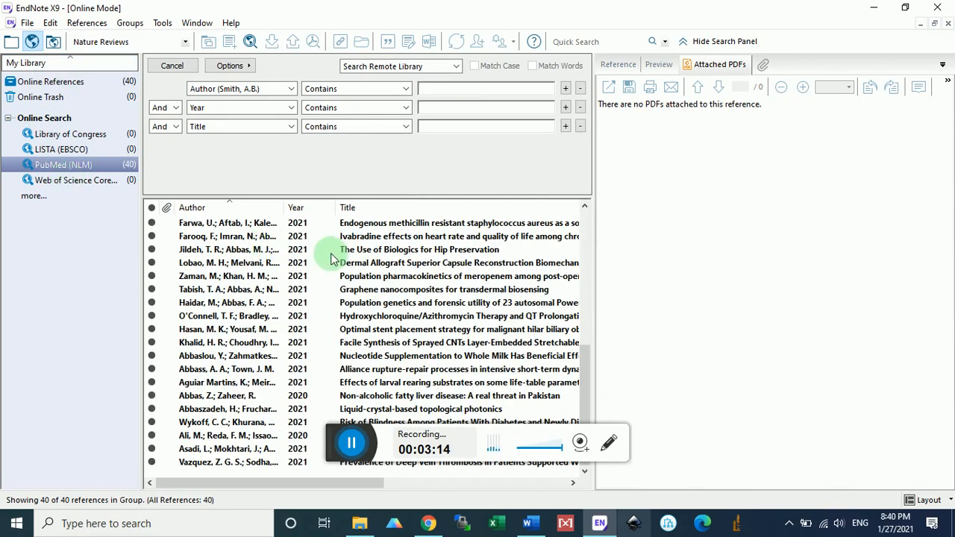
scroll(330, 253, "up", 1)
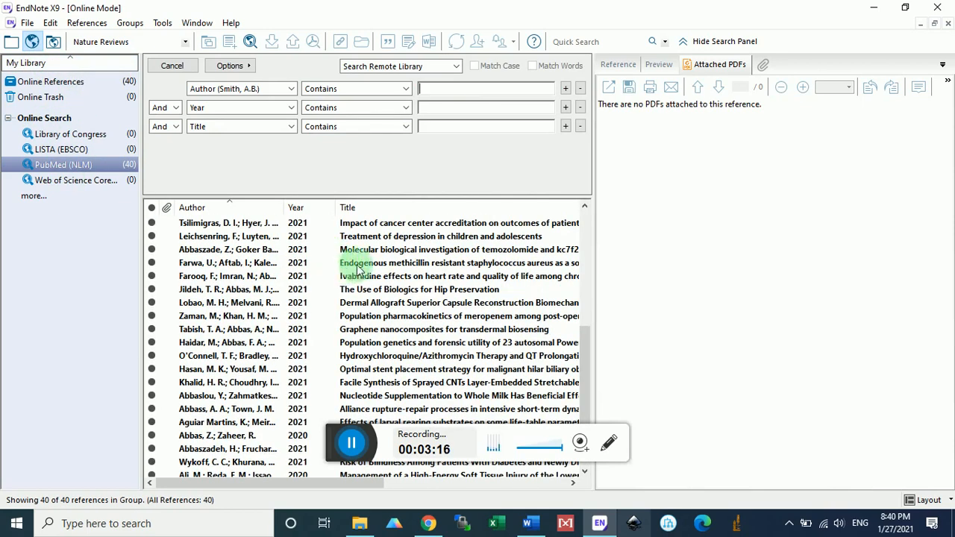
left_click_drag(587, 315, 587, 247)
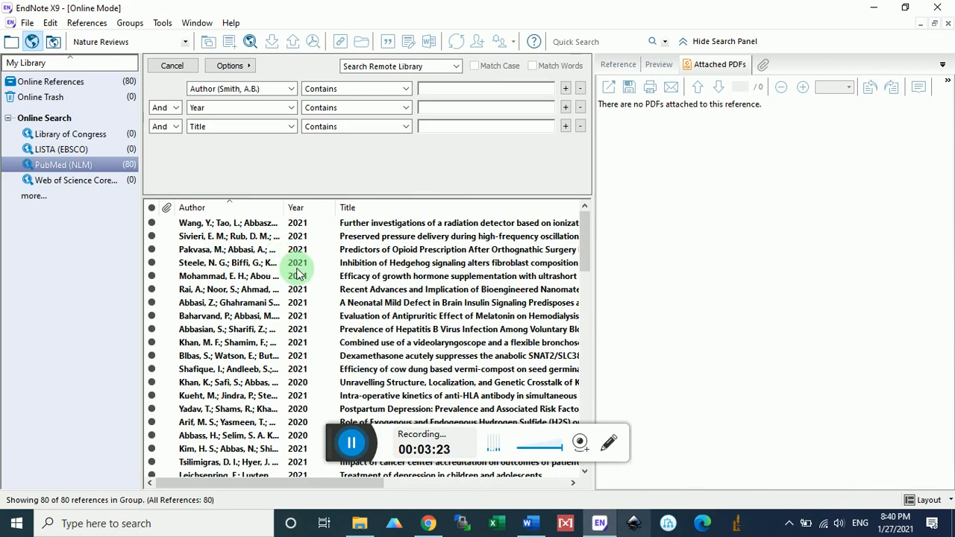
left_click(238, 250)
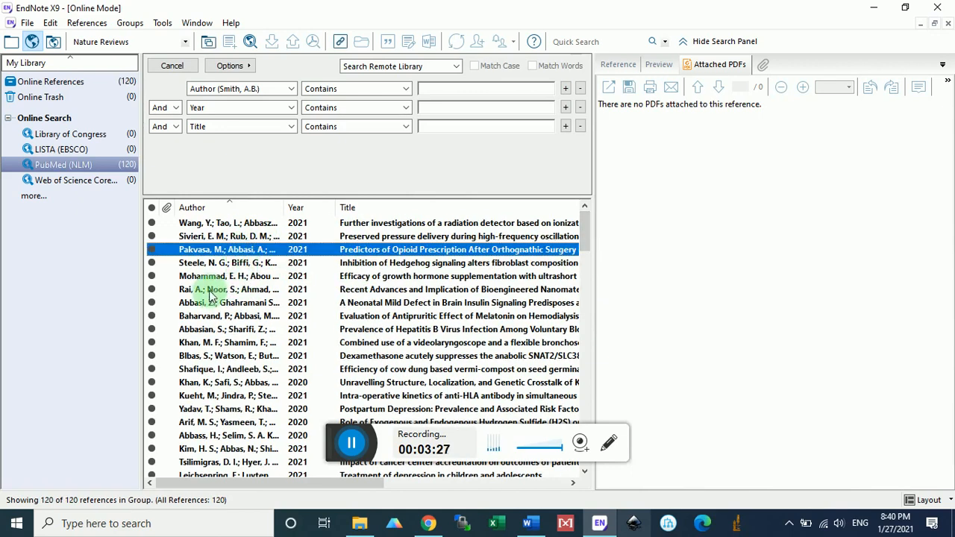
scroll(220, 328, "down", 2)
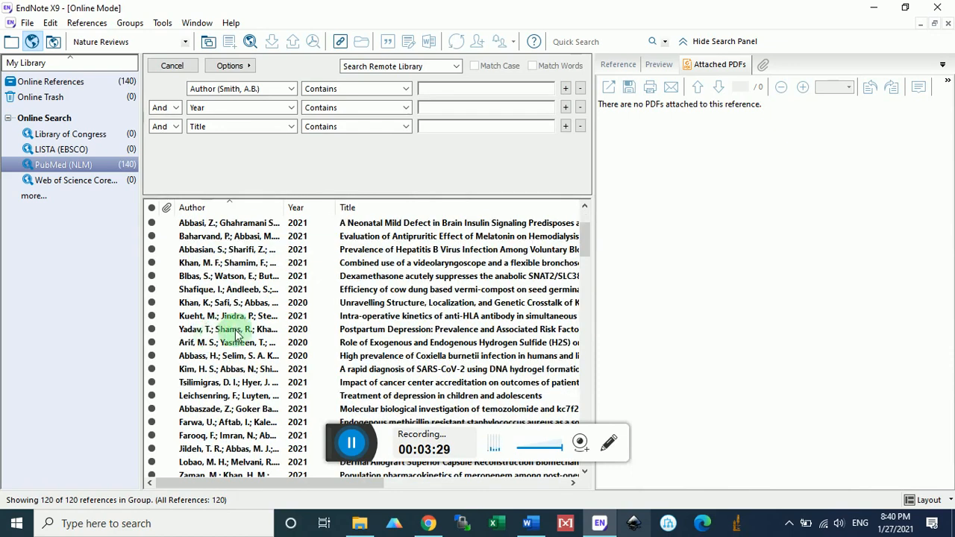
left_click(232, 329)
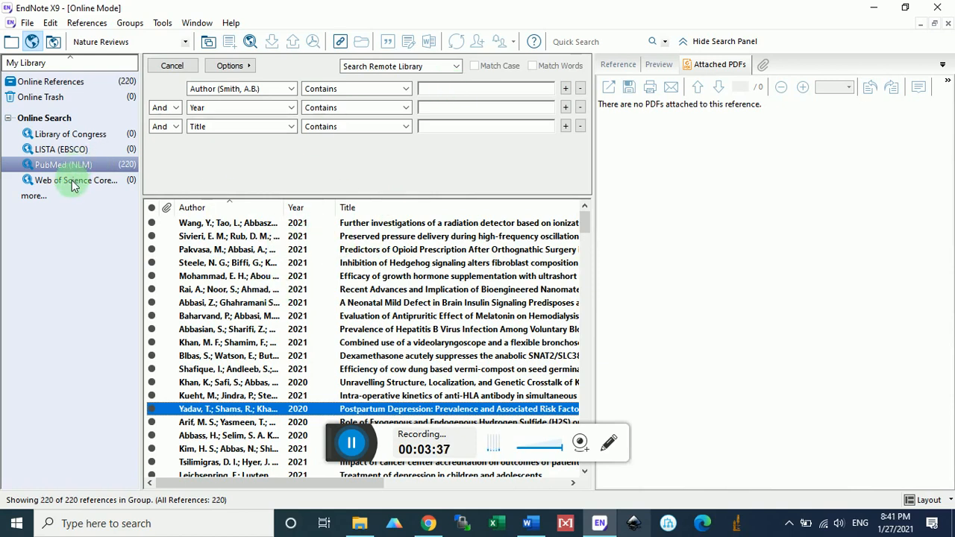
- Delete all references currently listed in the PubMed (NLM) group
left_click(224, 251)
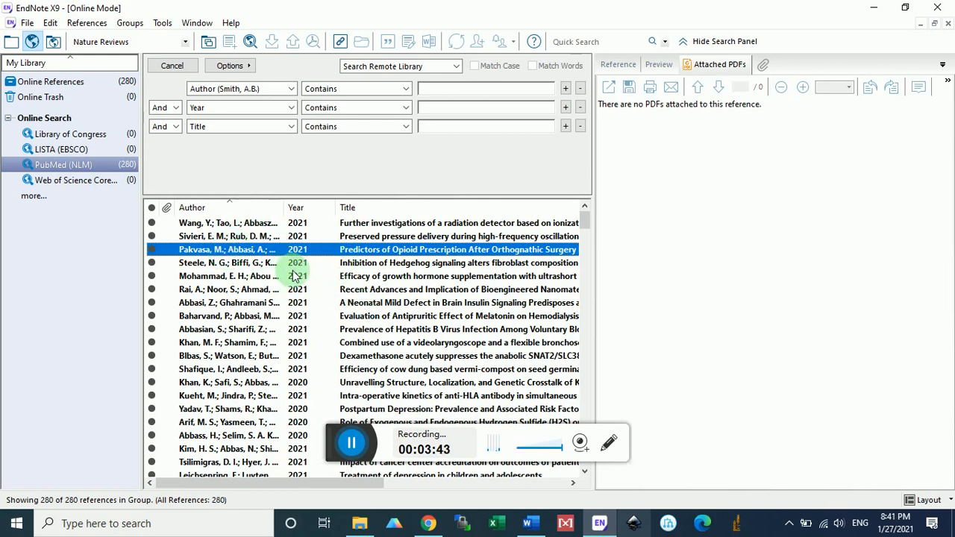
key("ctrl+a")
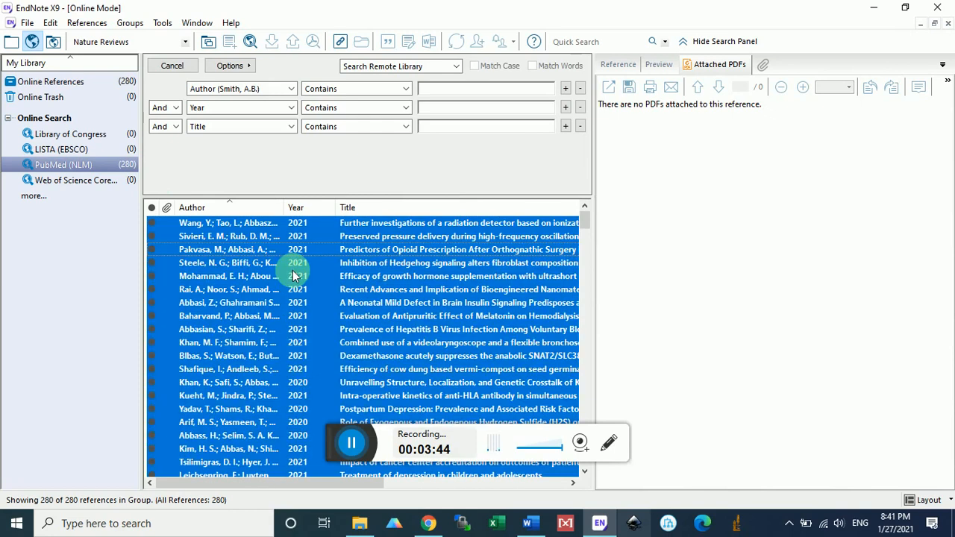
key("Delete")
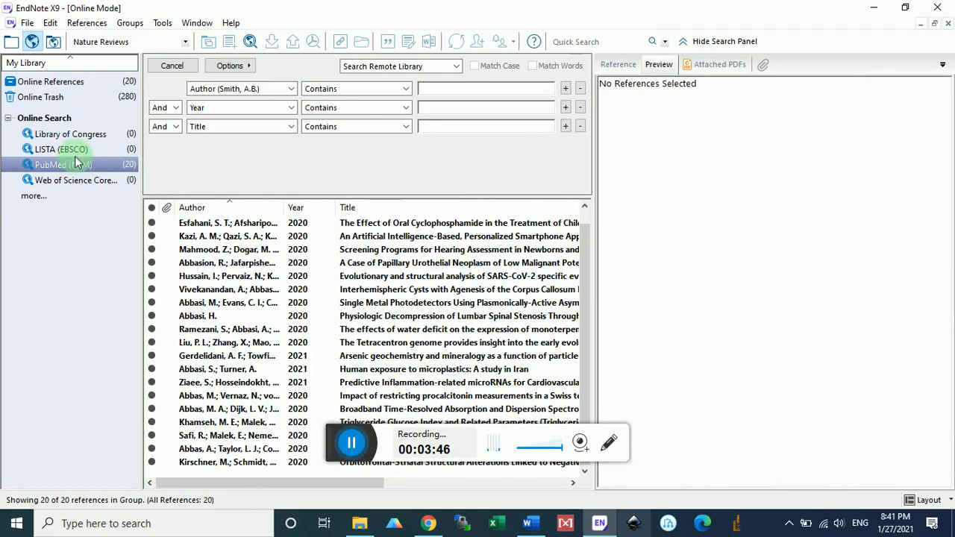
- Check the Online Trash, and delete all references listed under Online References
left_click(107, 97)
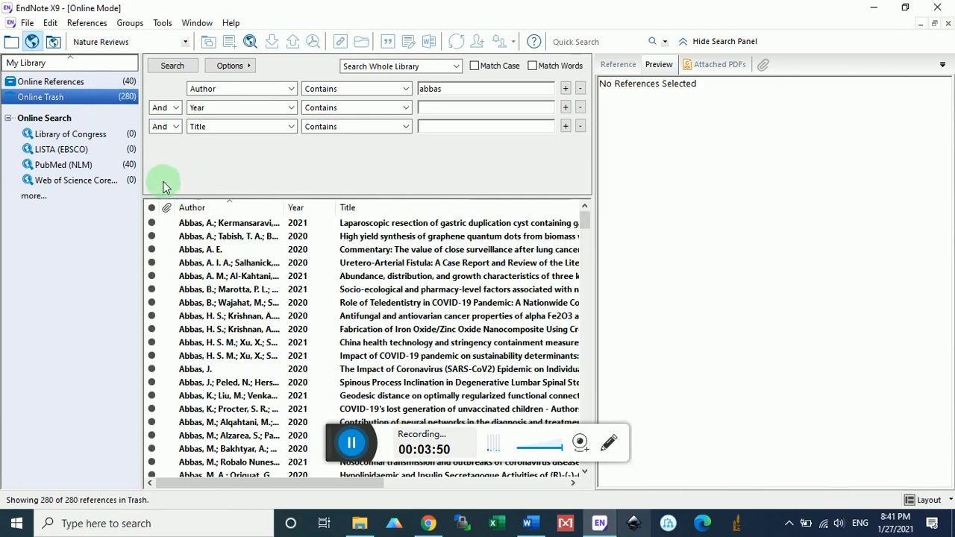
left_click(119, 84)
left_click(236, 253)
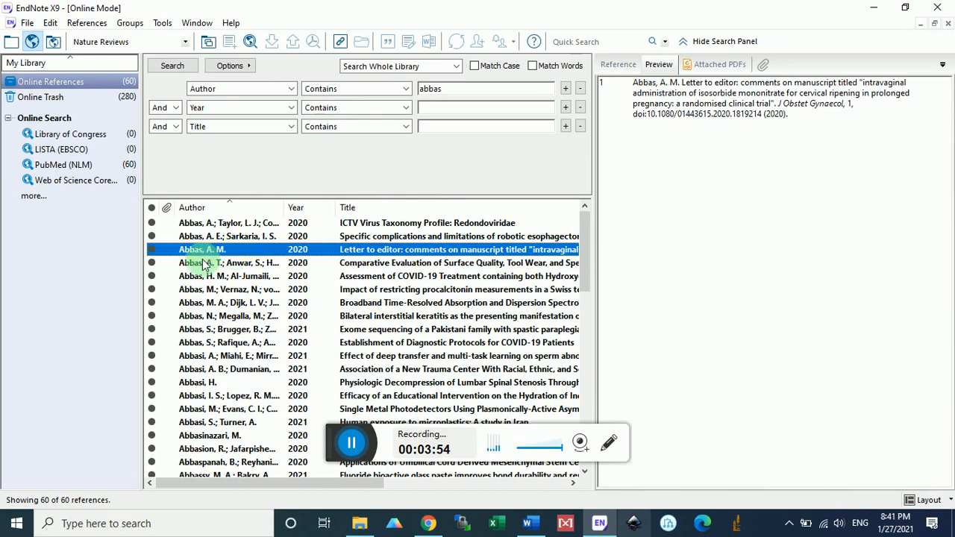
key("ctrl+a")
key("Delete")
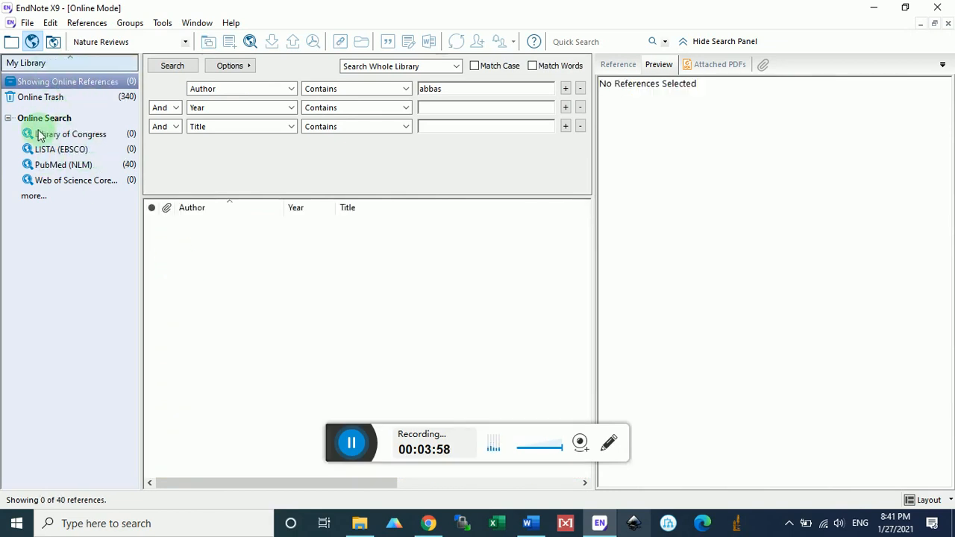
- Switch to the integrated library and online search mode and delete every reference in All References
left_click(54, 42)
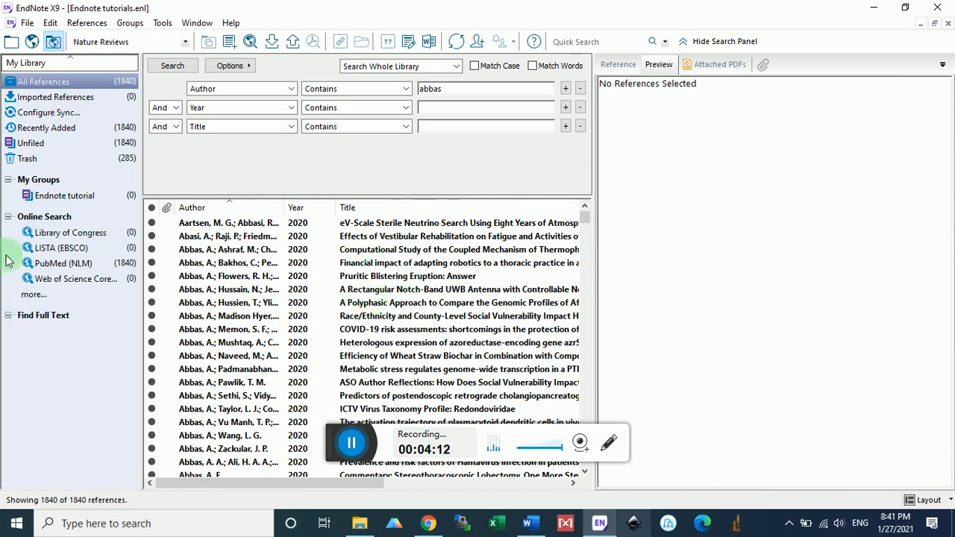
left_click(49, 198)
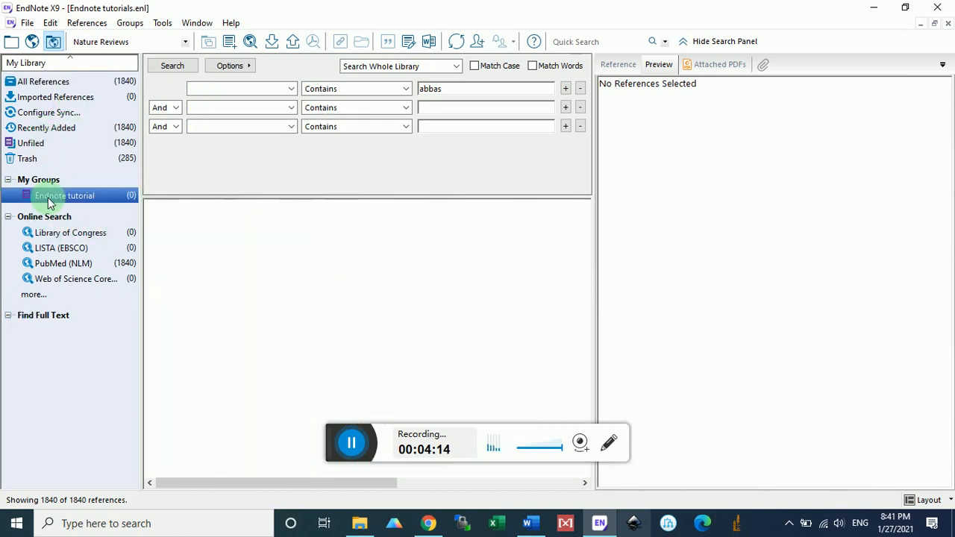
left_click(63, 97)
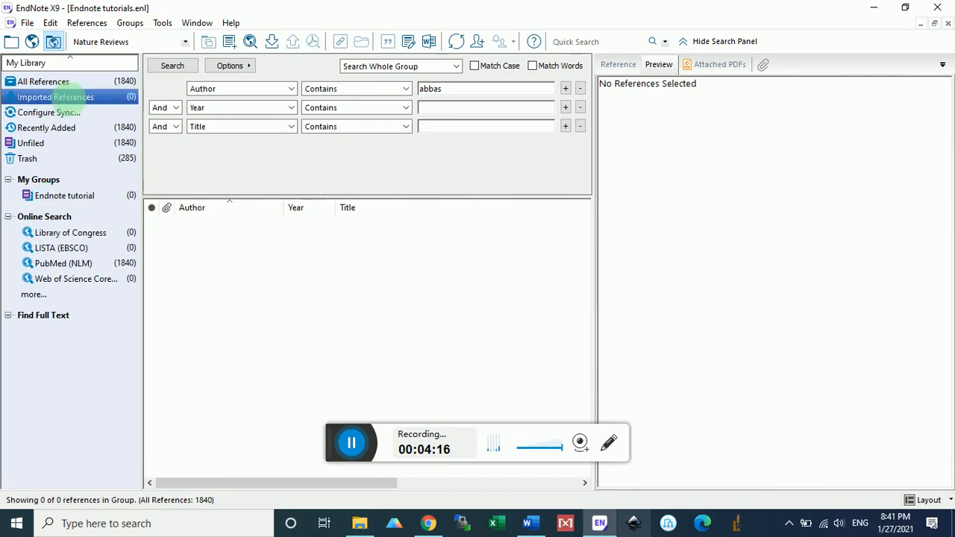
left_click(73, 85)
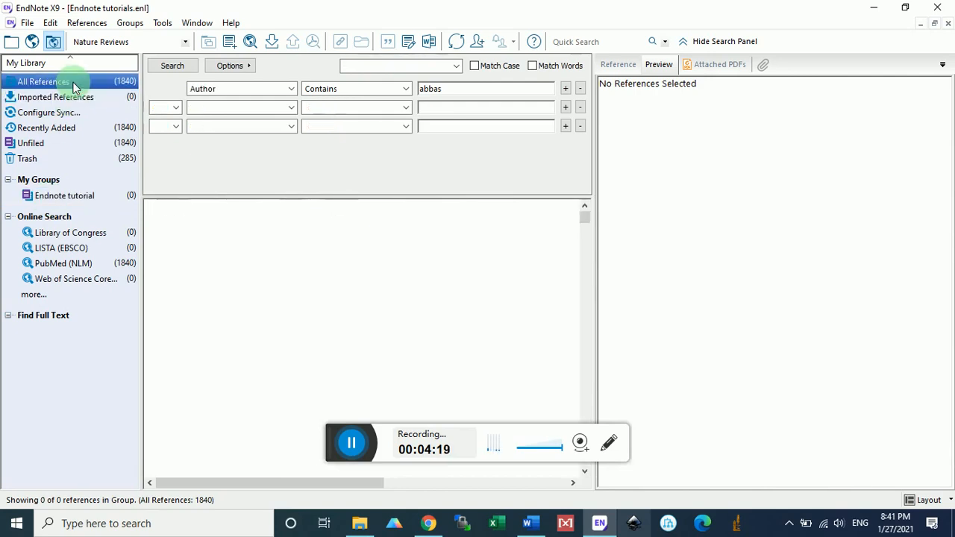
left_click(267, 237)
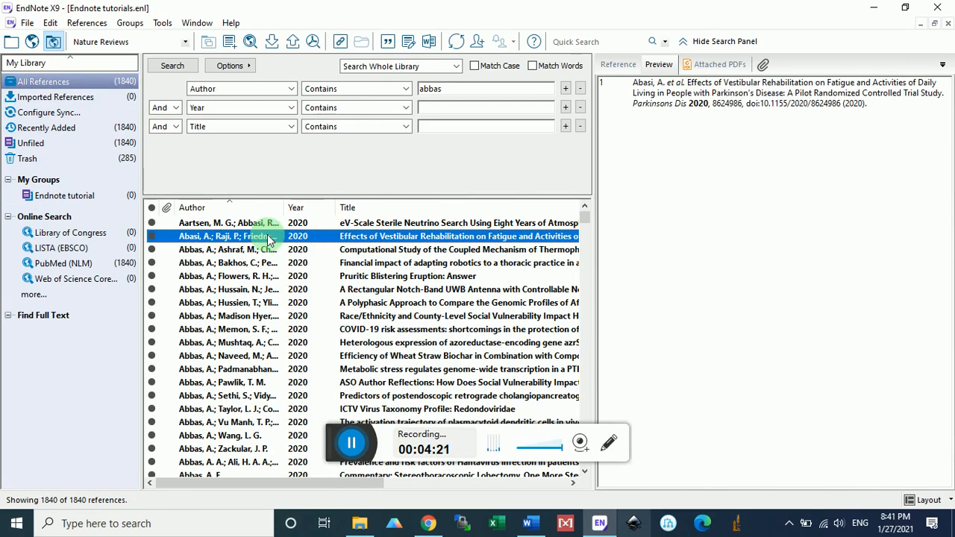
key("ctrl+a")
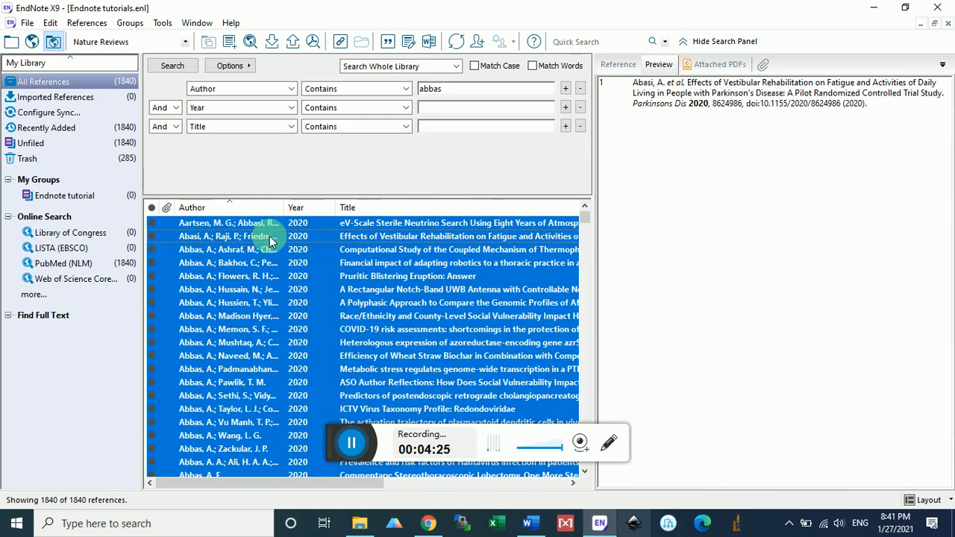
key("Delete")
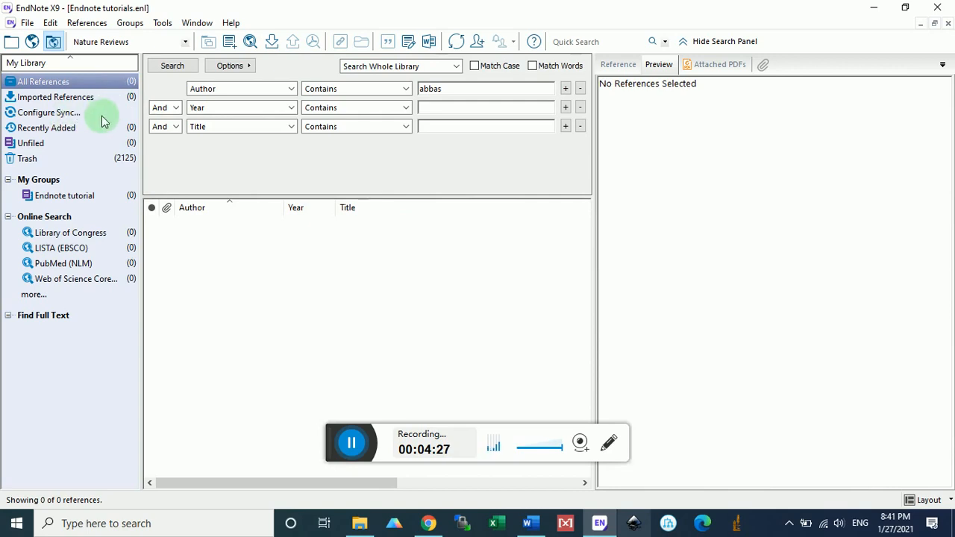
- Check the references held in the Trash, and return to All References
left_click(30, 164)
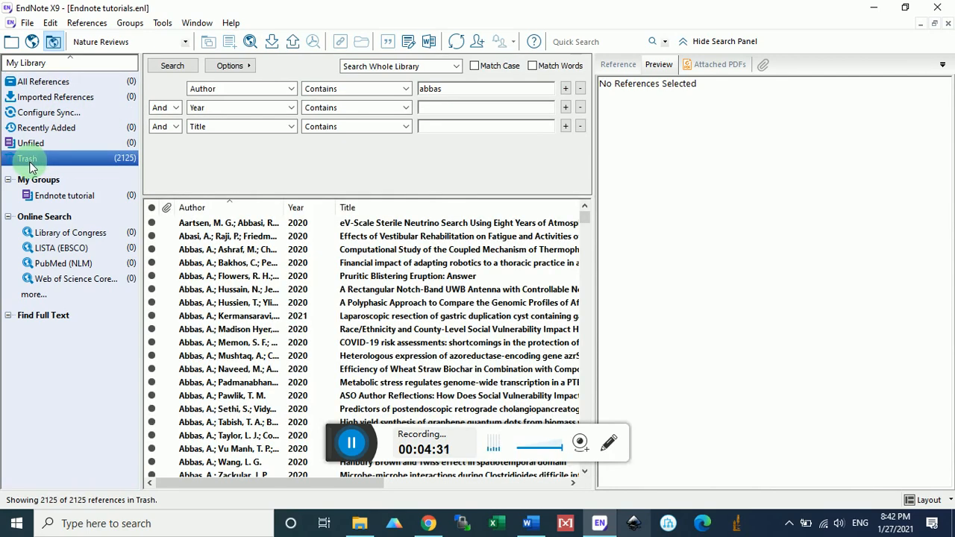
left_click(79, 82)
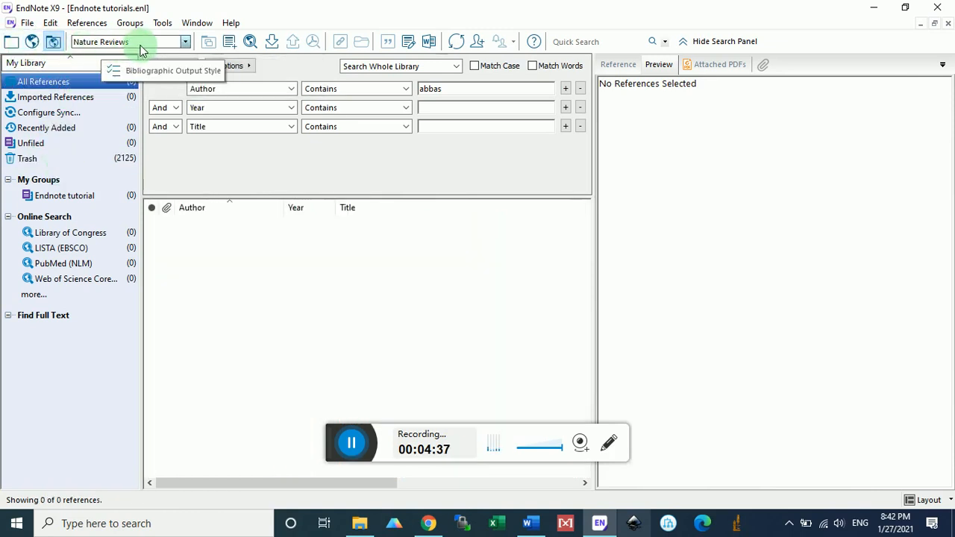
- Set the bibliographic output style to Nano Letters, picked from the full list of available styles
left_click(187, 42)
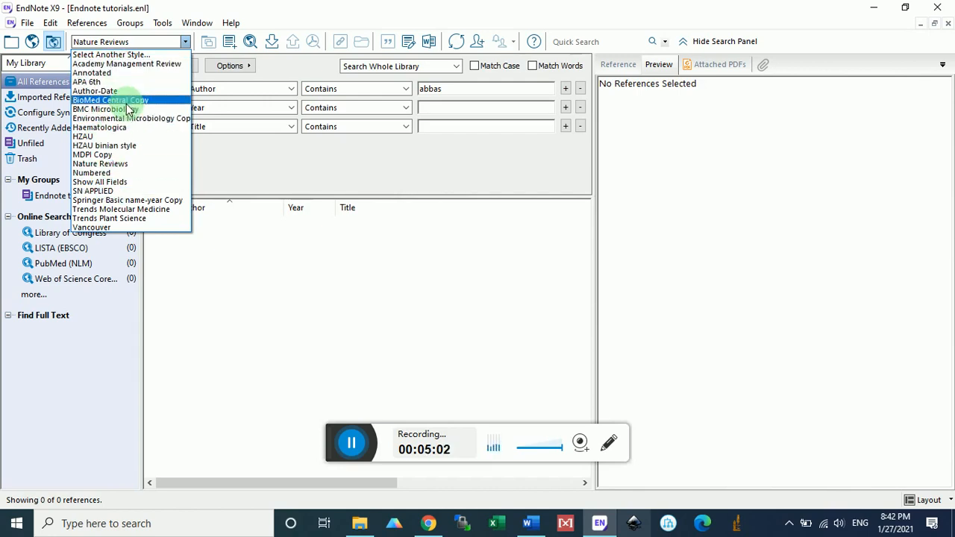
left_click(119, 55)
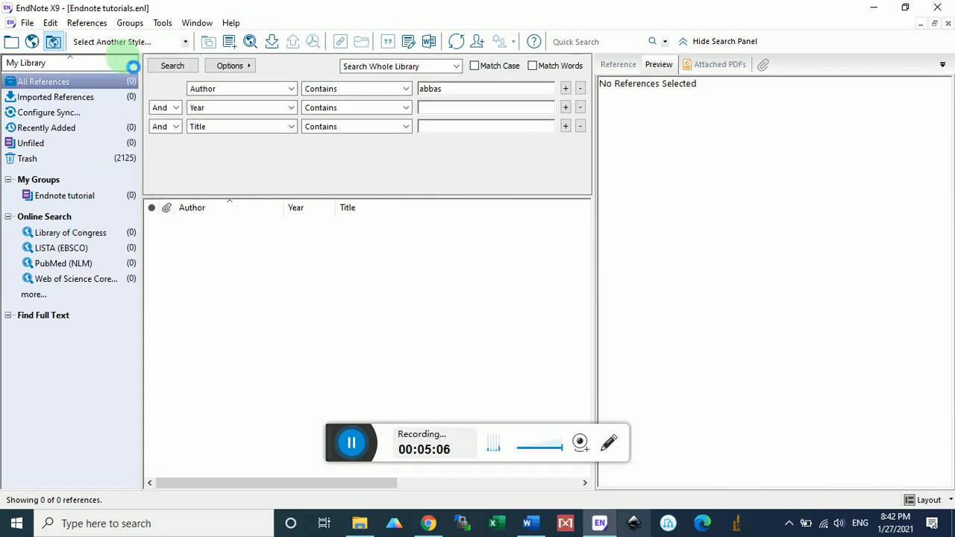
scroll(425, 160, "down", 3)
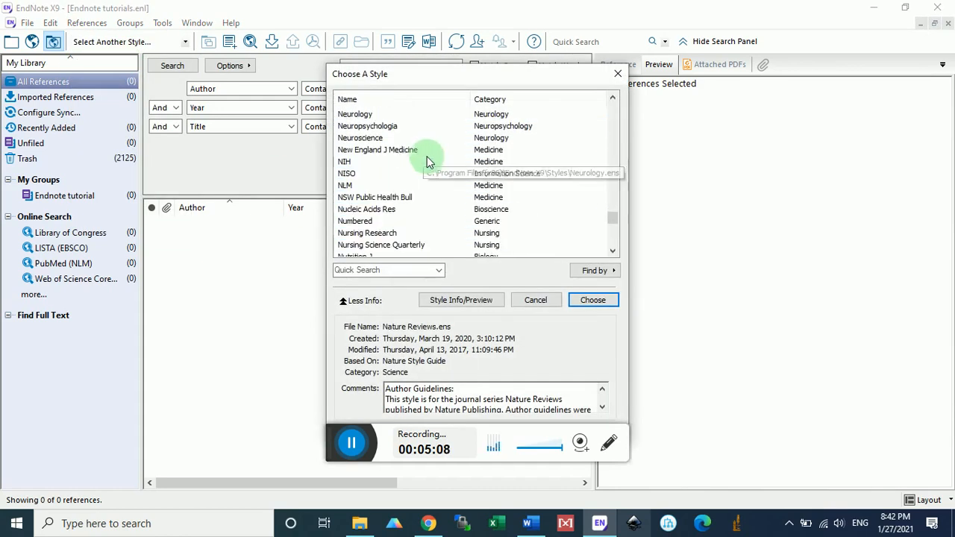
scroll(429, 161, "up", 11)
scroll(451, 175, "up", 20)
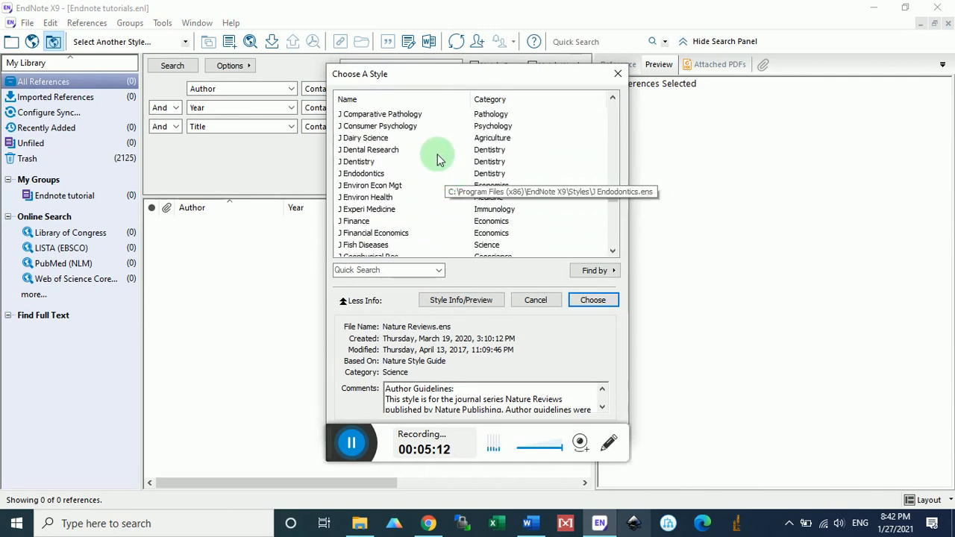
scroll(410, 183, "up", 13)
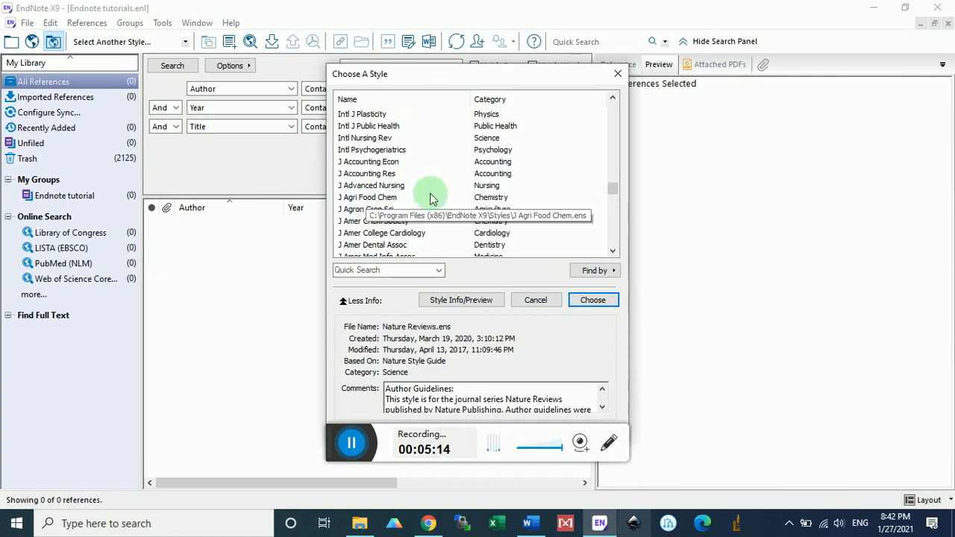
scroll(425, 194, "up", 4)
scroll(384, 181, "down", 3)
scroll(379, 182, "down", 20)
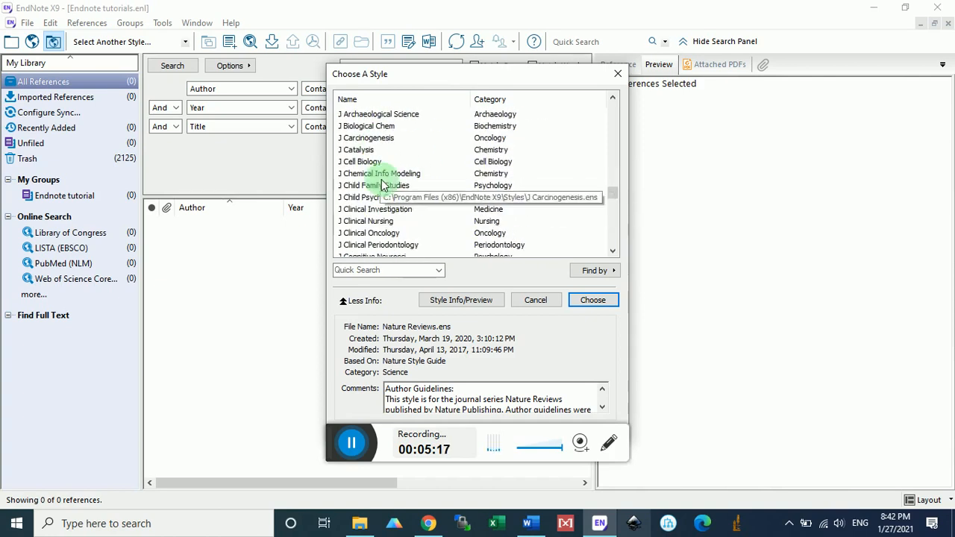
scroll(388, 198, "down", 10)
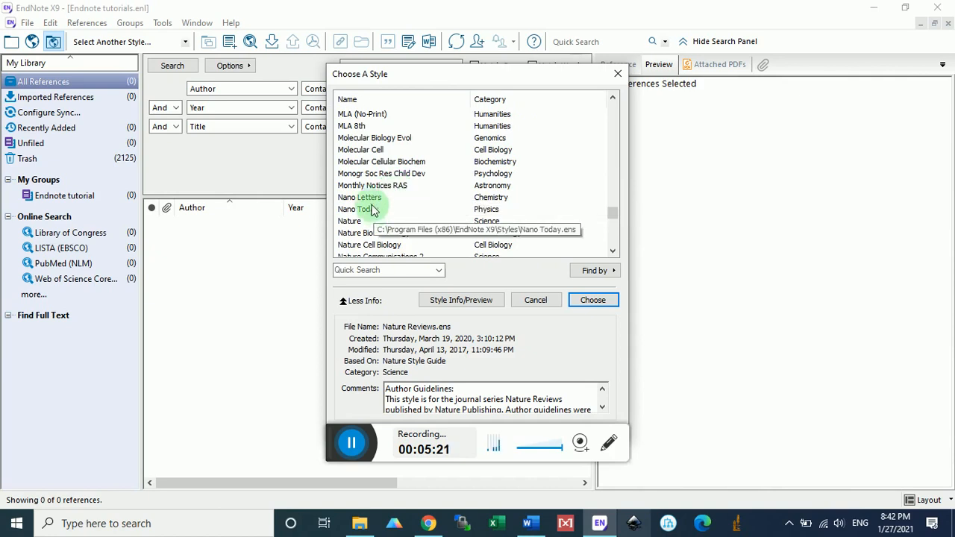
left_click(366, 197)
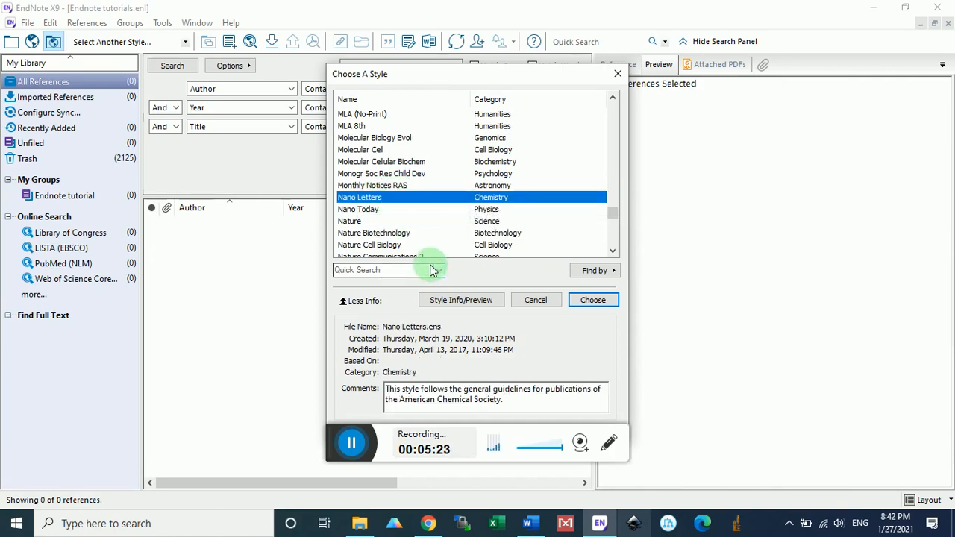
left_click_drag(500, 72, 502, 54)
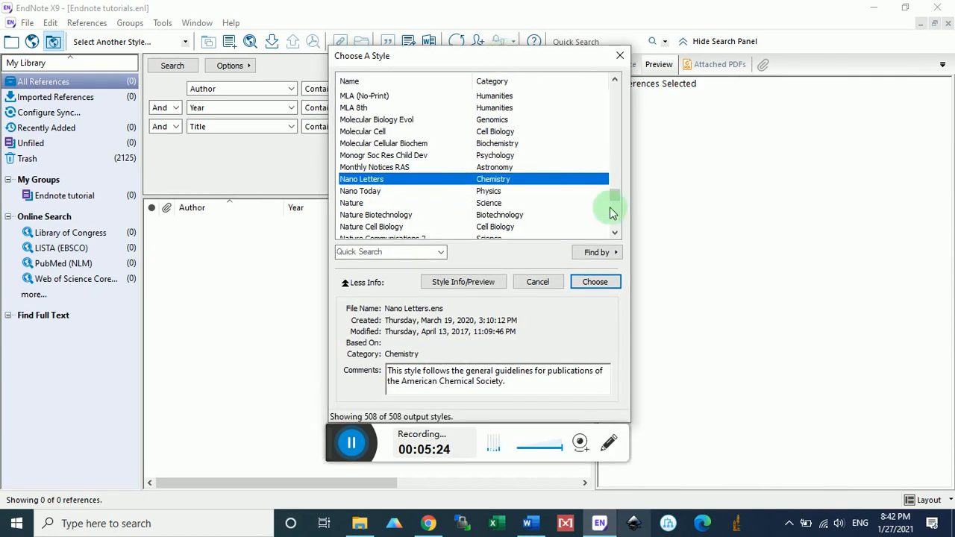
left_click(610, 287)
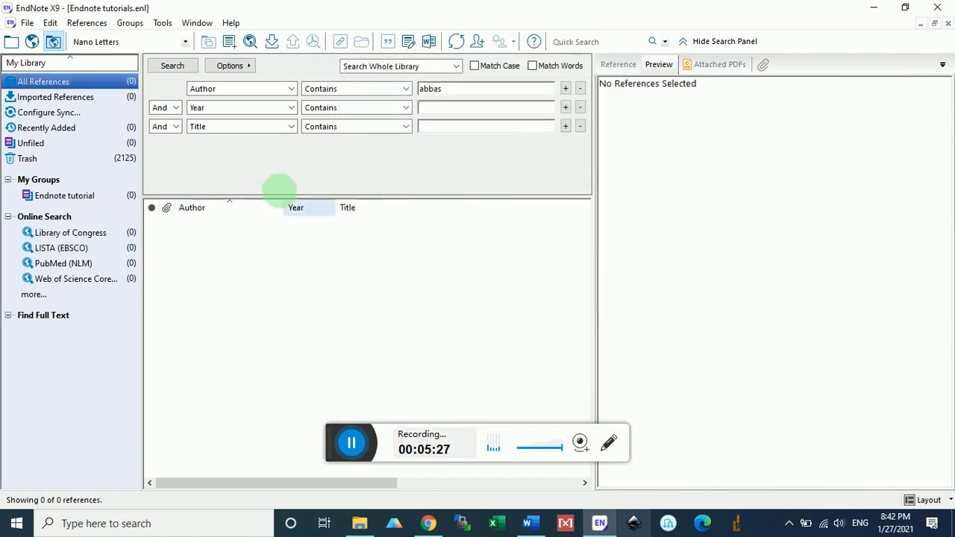
left_click(107, 41)
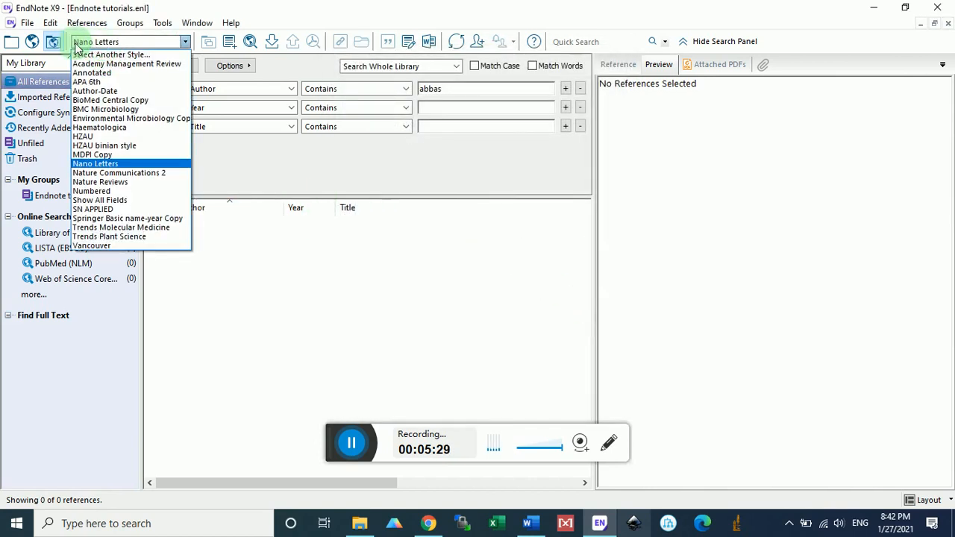
left_click(79, 43)
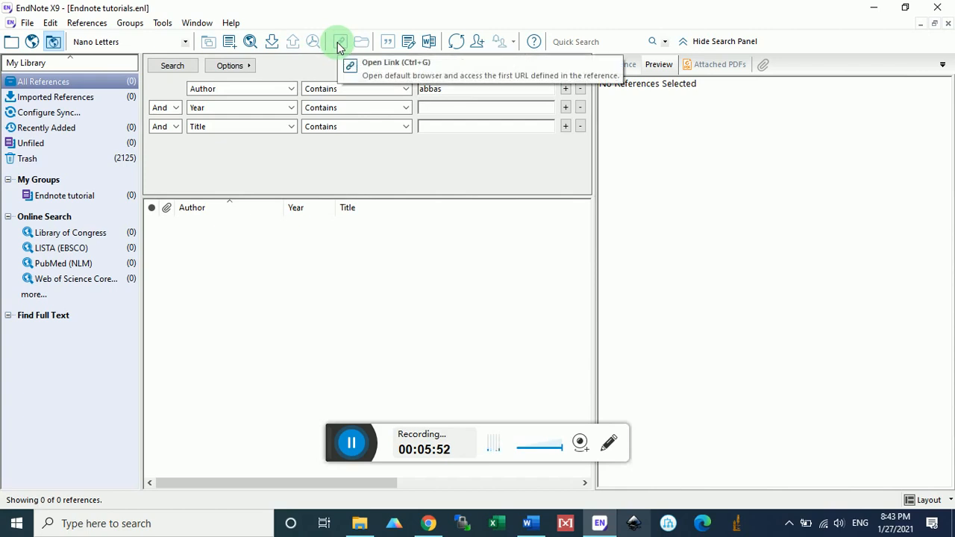
- Switch to Word to view the EndNote X9 citation tools, and return to the EndNote library
left_click(431, 46)
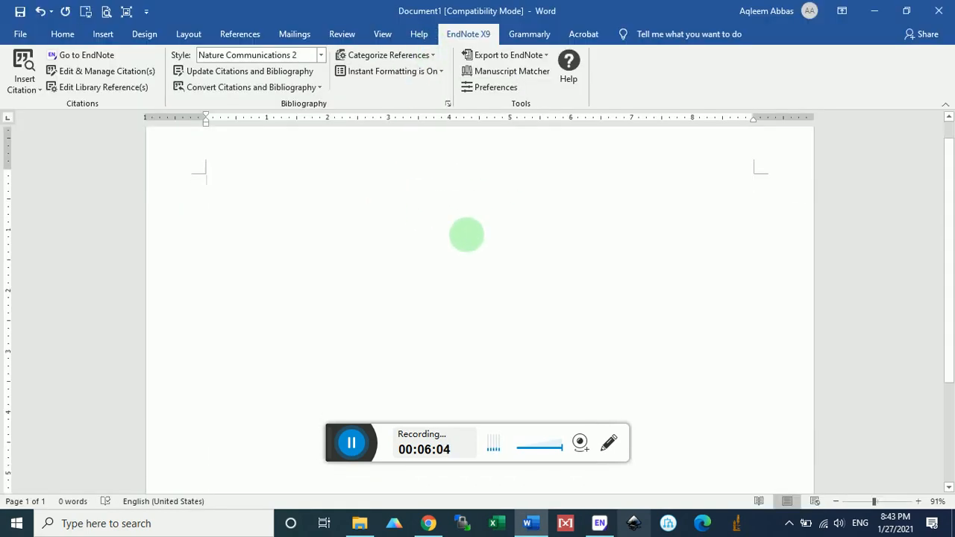
left_click(599, 523)
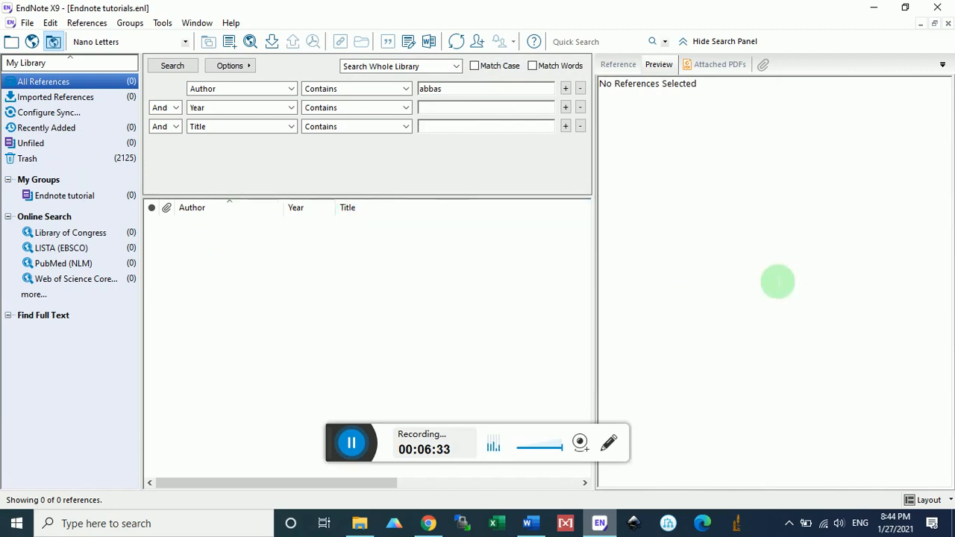
- Import the PDF file on the recA gene-based identification application, using the PDF import option and discarding duplicates
left_click(26, 23)
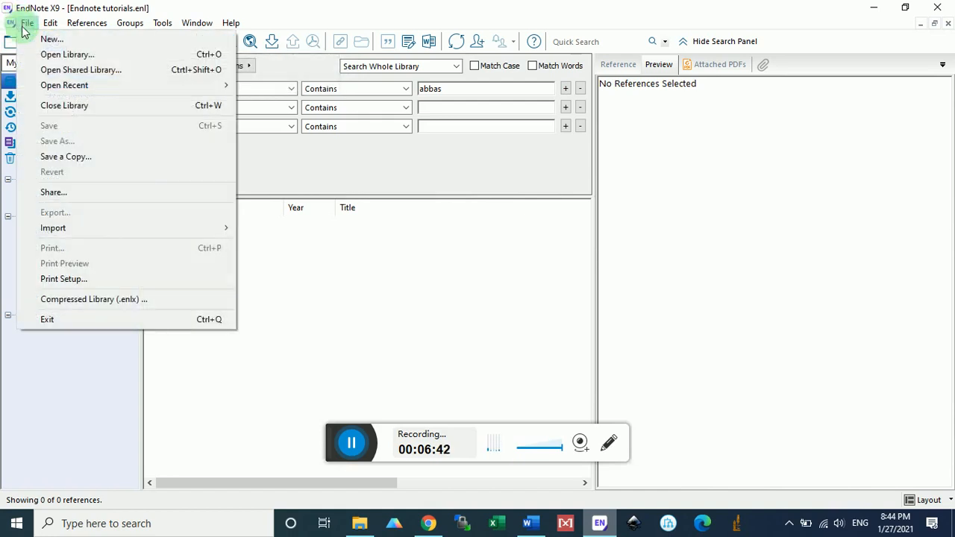
mouse_move(79, 224)
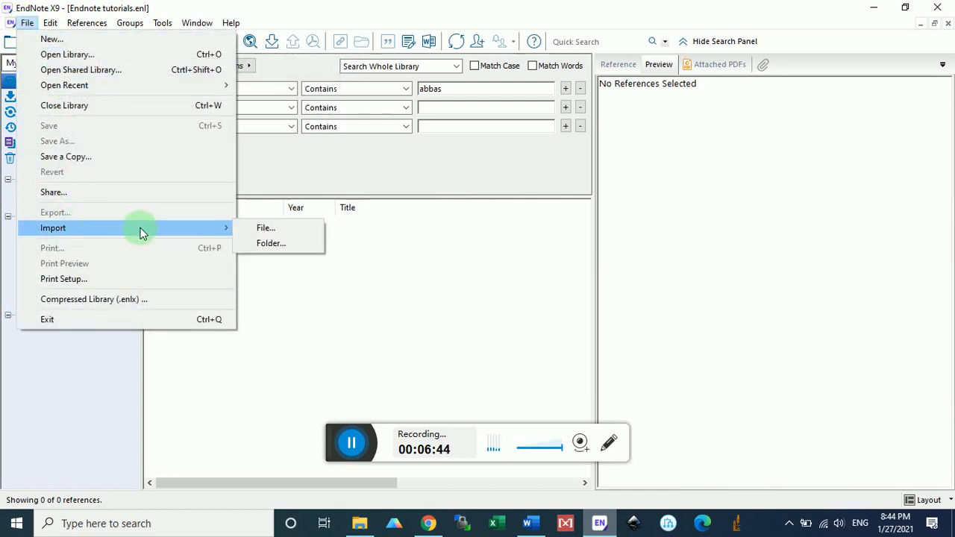
left_click(261, 229)
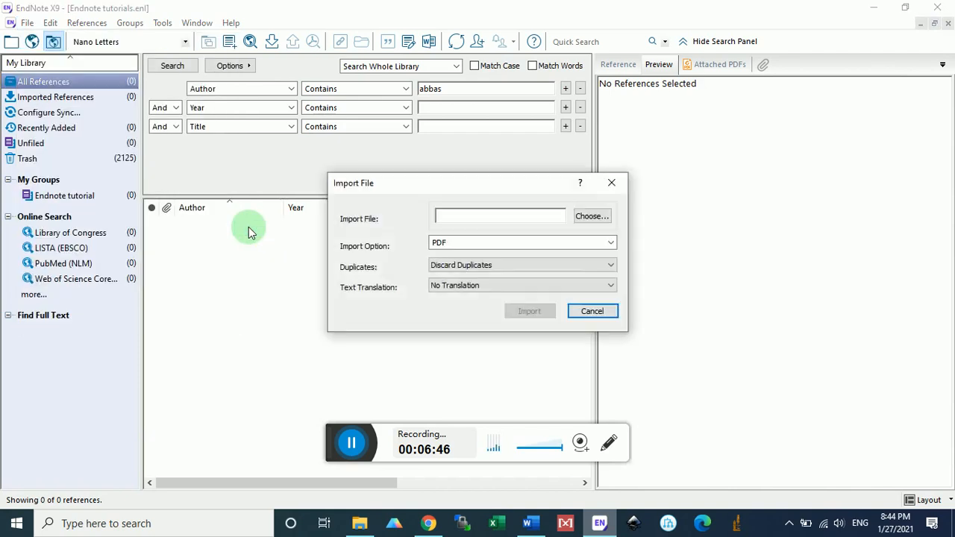
left_click(497, 247)
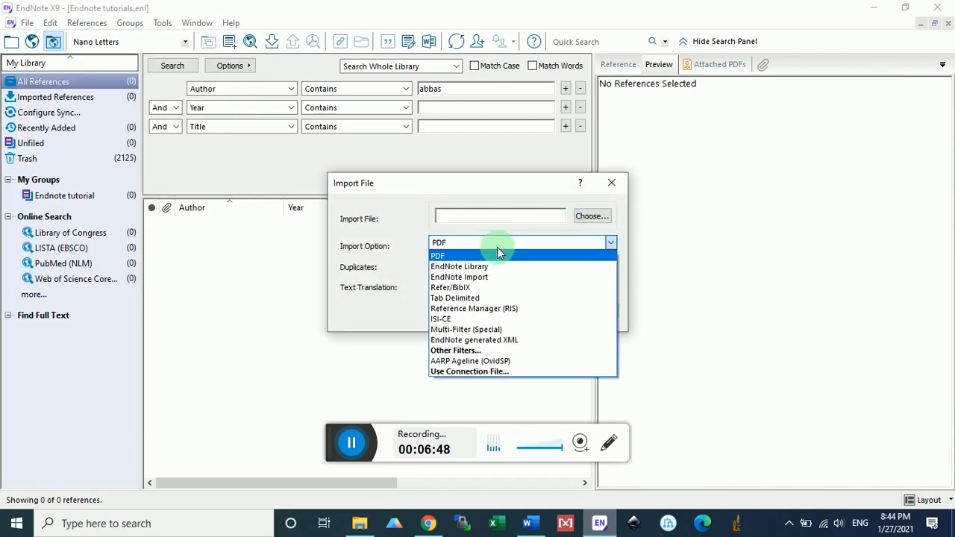
left_click(586, 218)
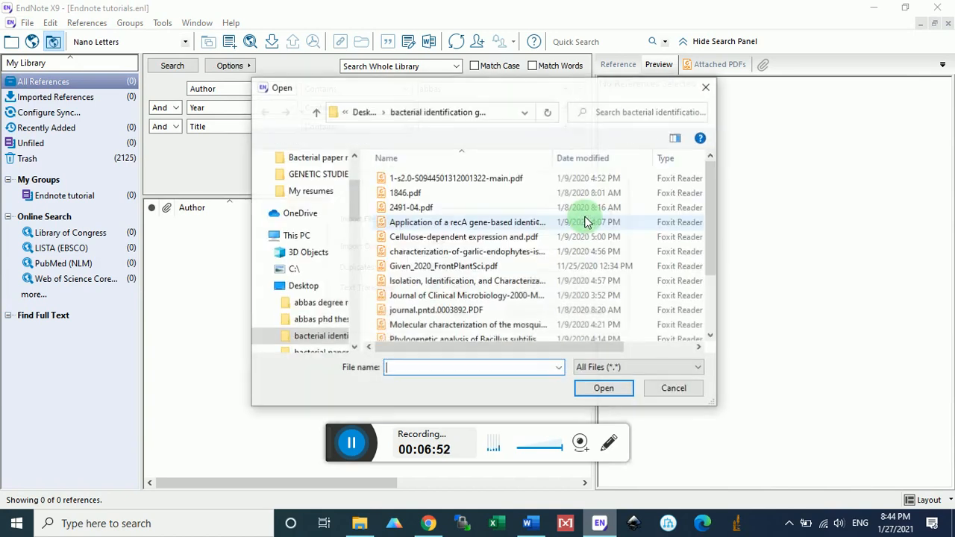
left_click(492, 225)
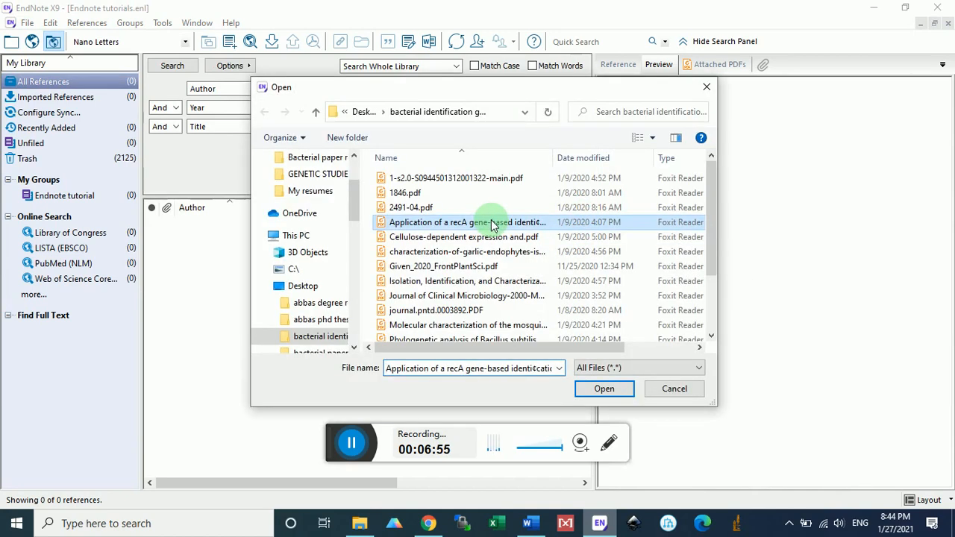
left_click(588, 391)
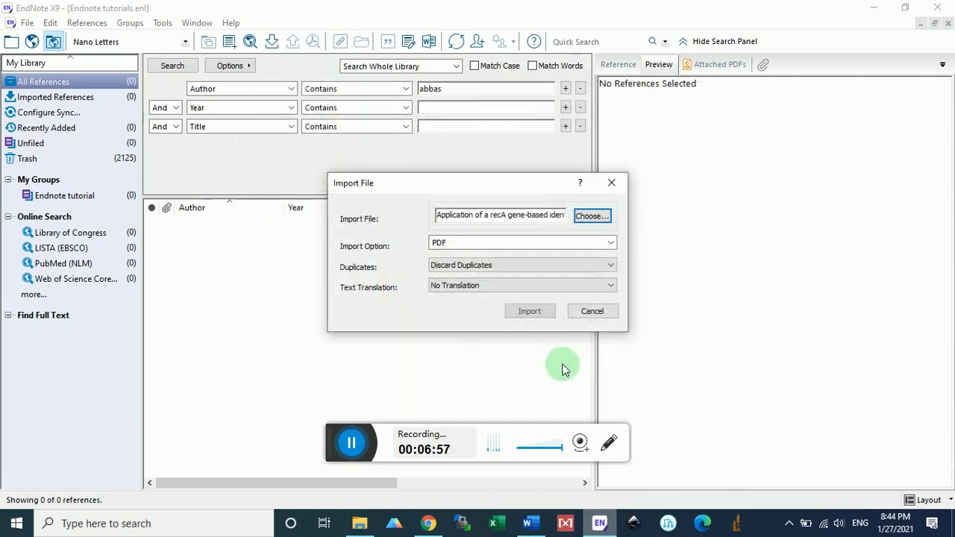
left_click(532, 310)
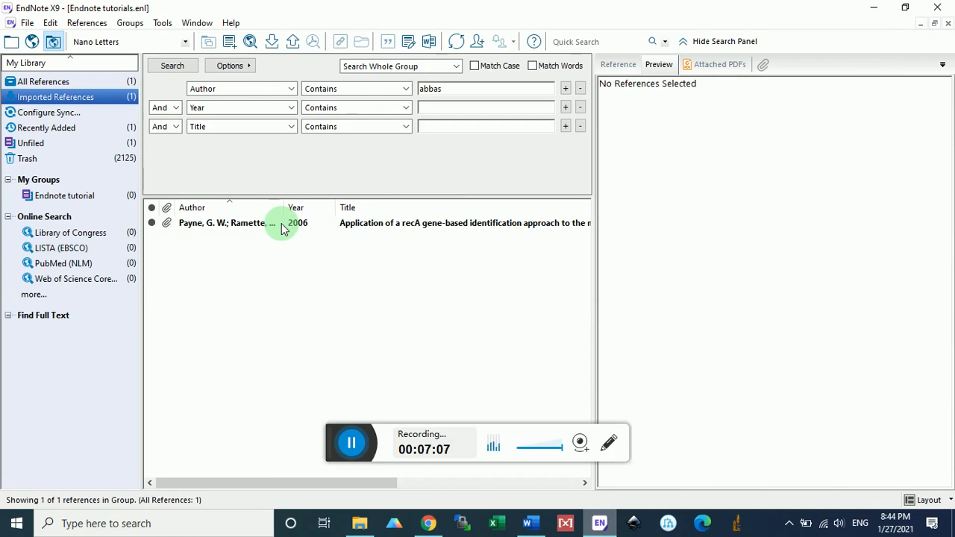
- Add the imported recA reference to the Endnote tutorial group, and show that group's contents
left_click(282, 224)
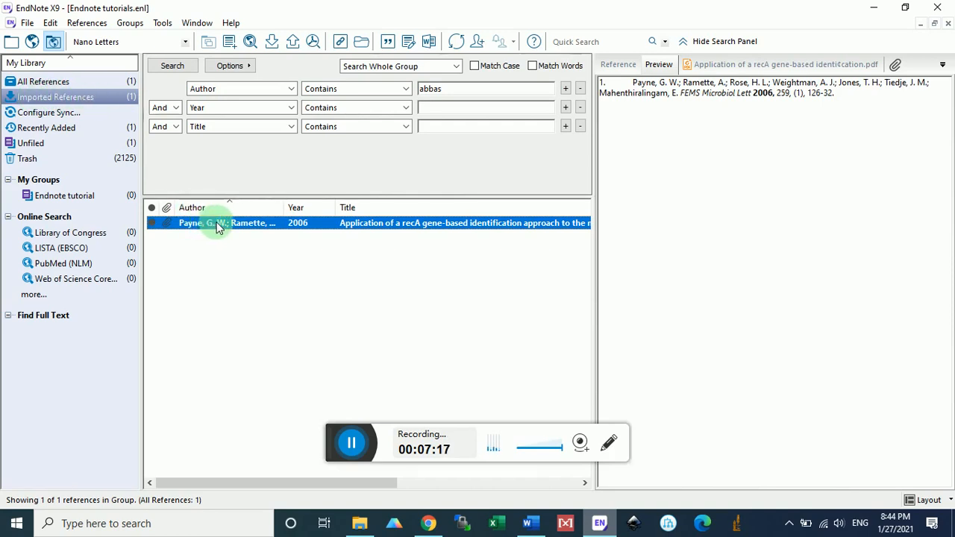
left_click_drag(217, 227, 93, 202)
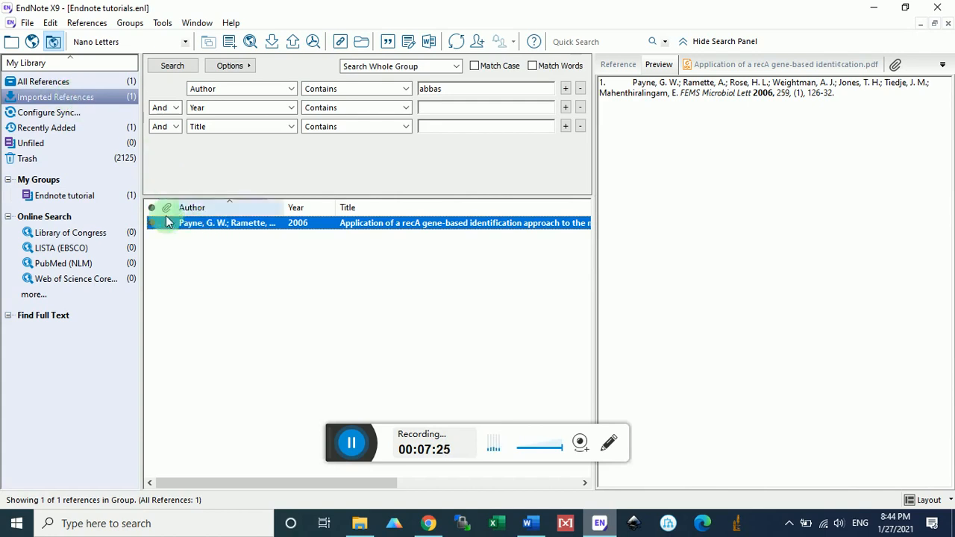
left_click(82, 197)
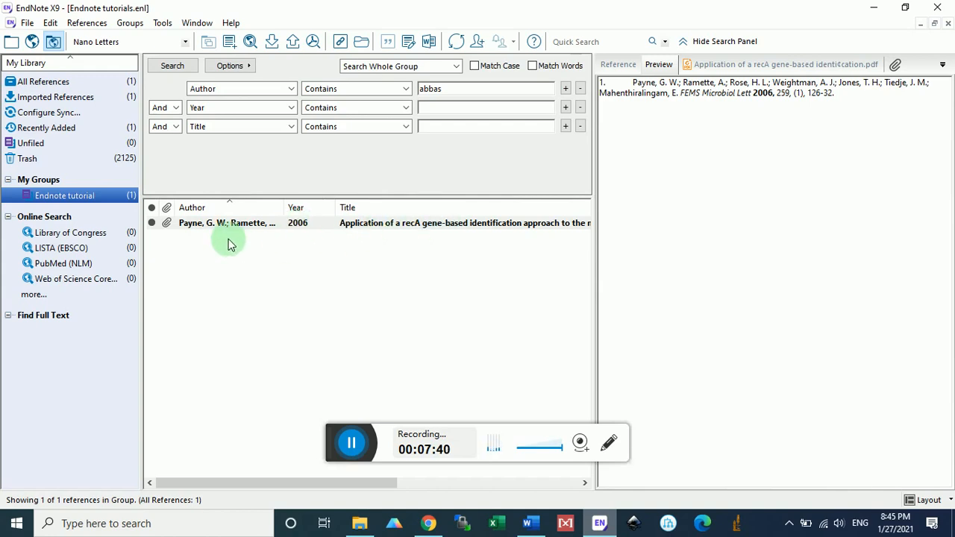
- Open the recA reference from the Endnote tutorial group and review its author, year, journal, volume and DOI fields
left_click(261, 226)
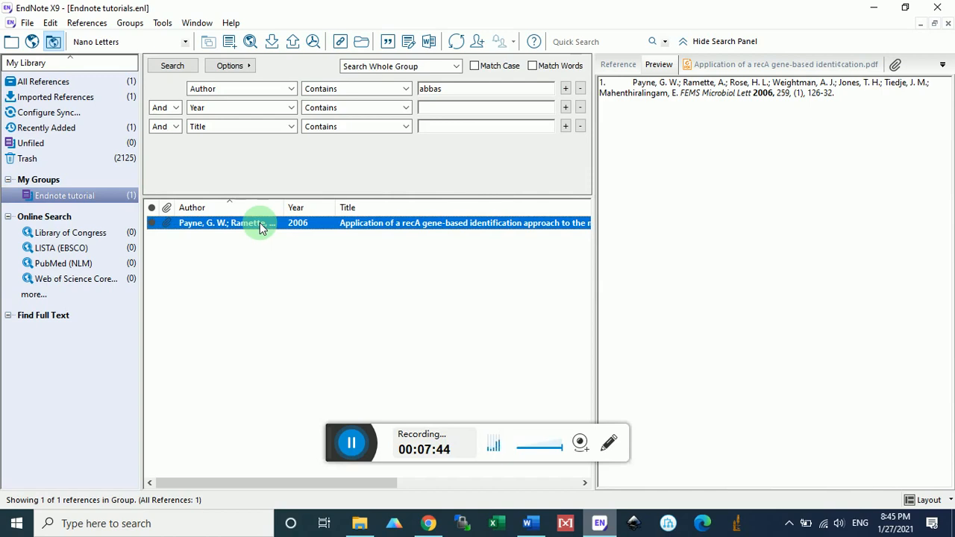
double_click(259, 222)
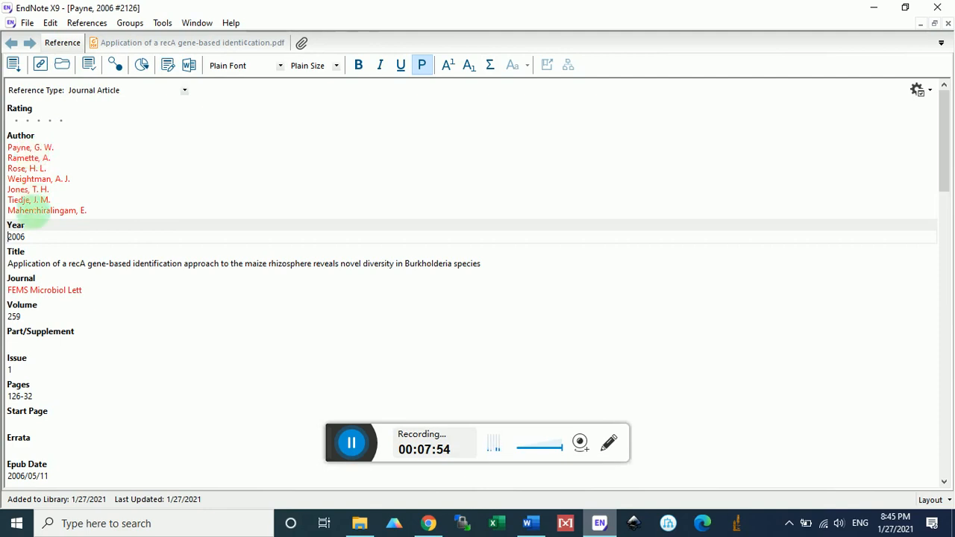
scroll(32, 235, "down", 2)
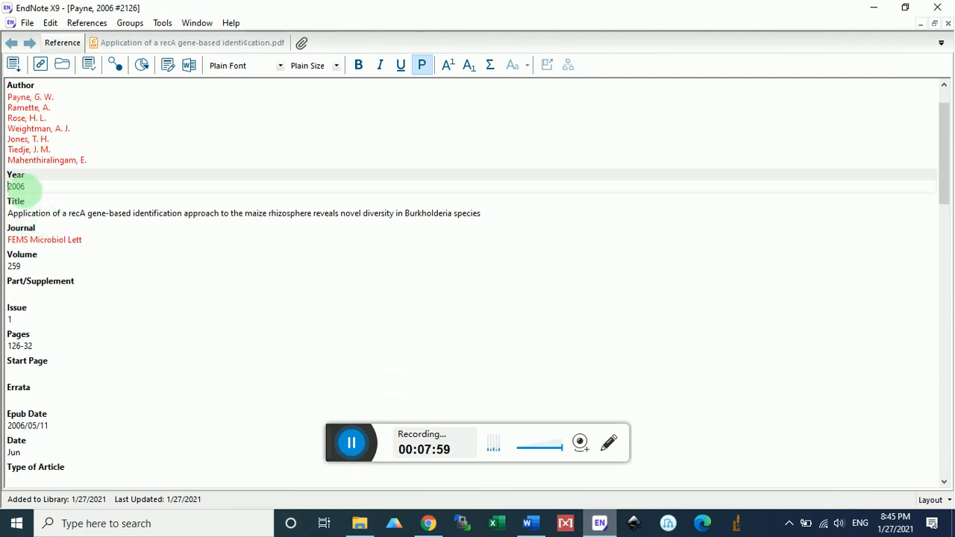
triple_click(47, 240)
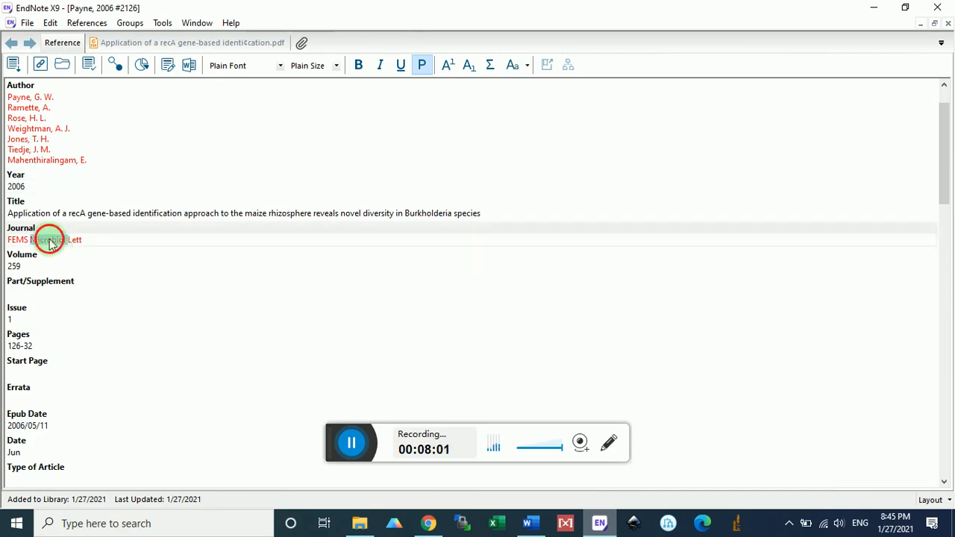
scroll(32, 241, "down", 4)
scroll(30, 268, "down", 4)
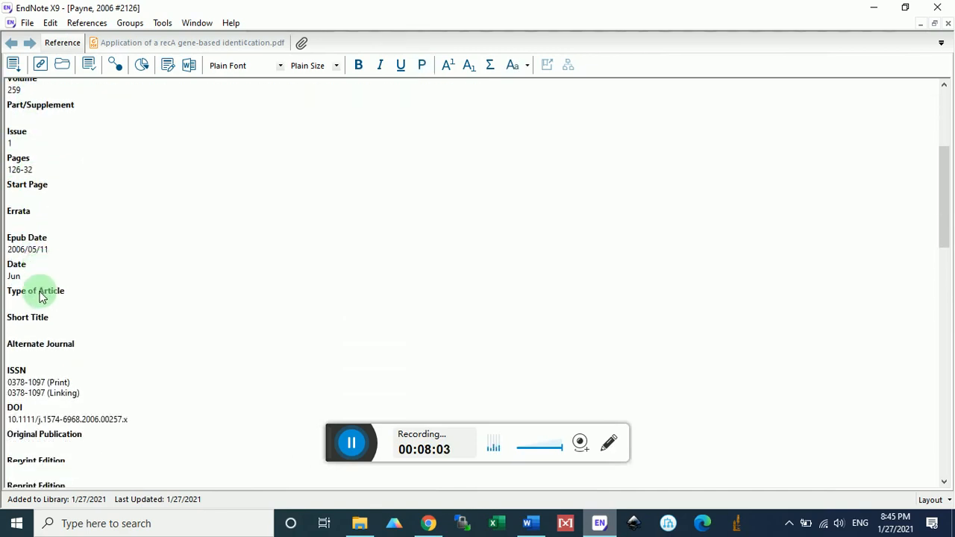
- View the PDF attached to the recA reference, and read its title, authors and abstract
left_click(177, 44)
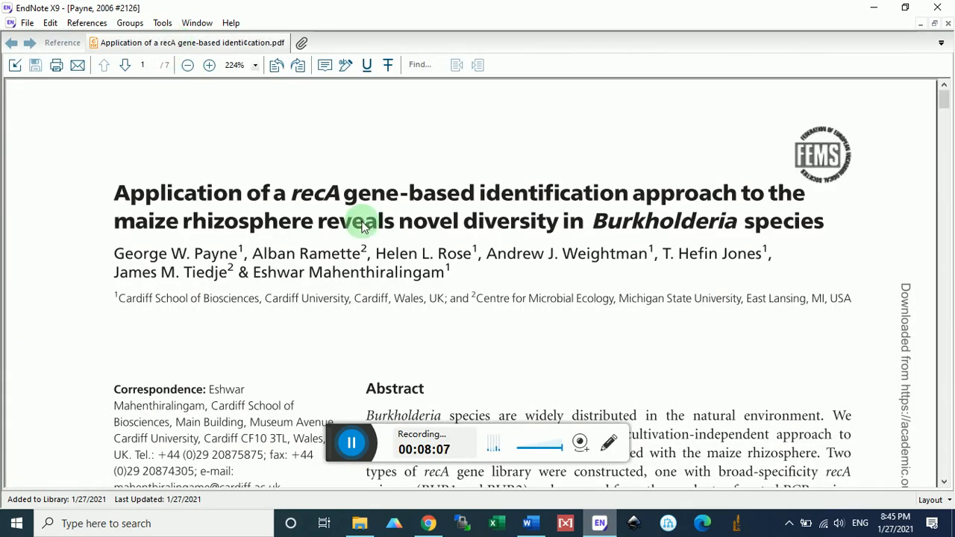
scroll(363, 224, "down", 2)
scroll(373, 232, "up", 1)
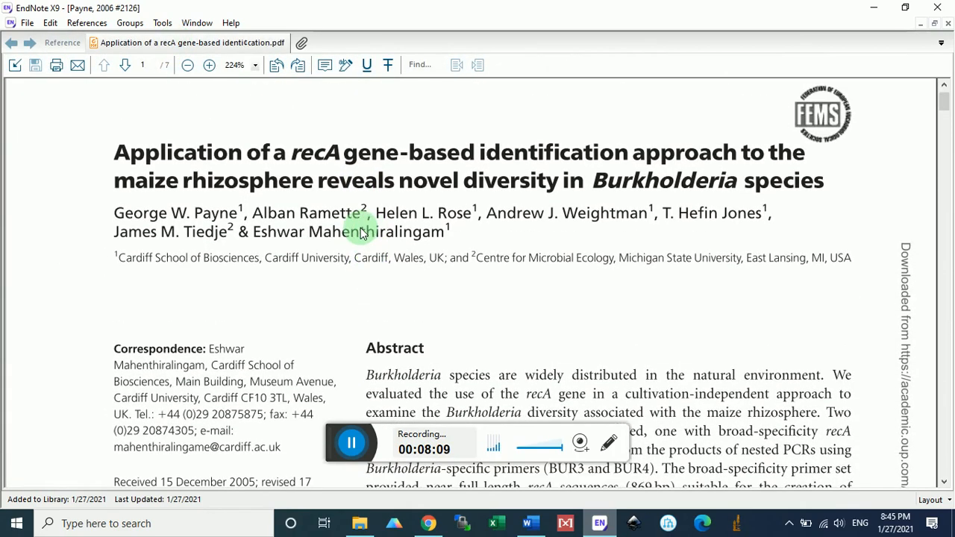
scroll(360, 233, "down", 6)
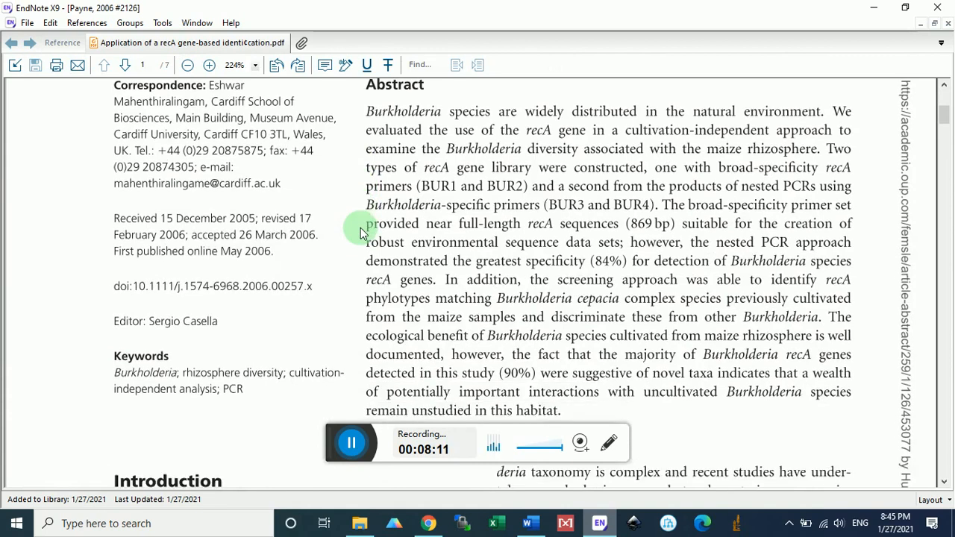
- Rotate the PDF page counterclockwise, back clockwise, and counterclockwise once more
scroll(361, 233, "down", 4)
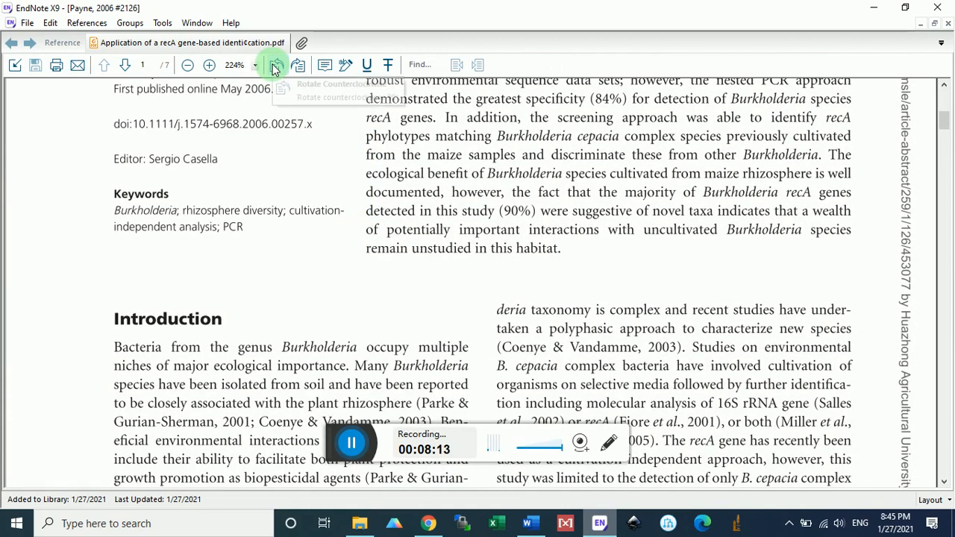
left_click(276, 67)
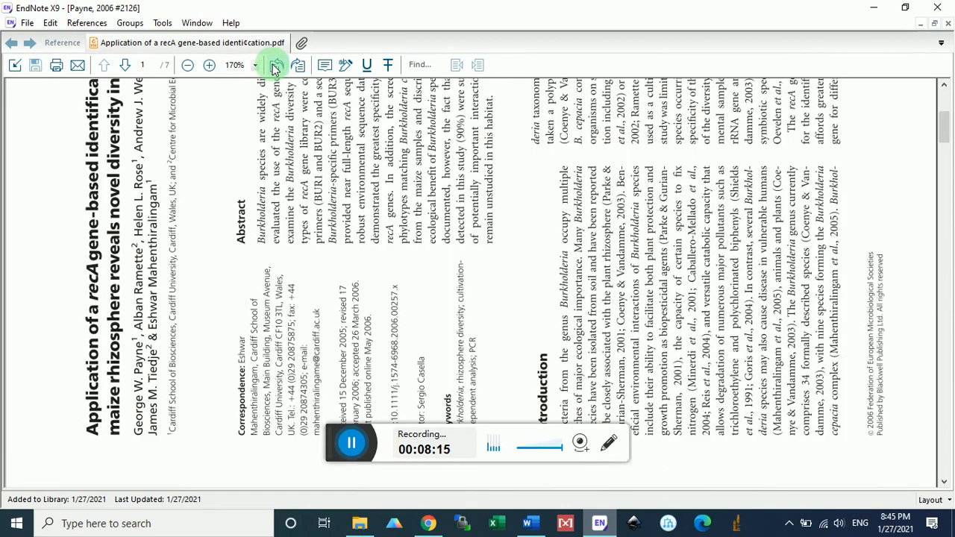
left_click(298, 67)
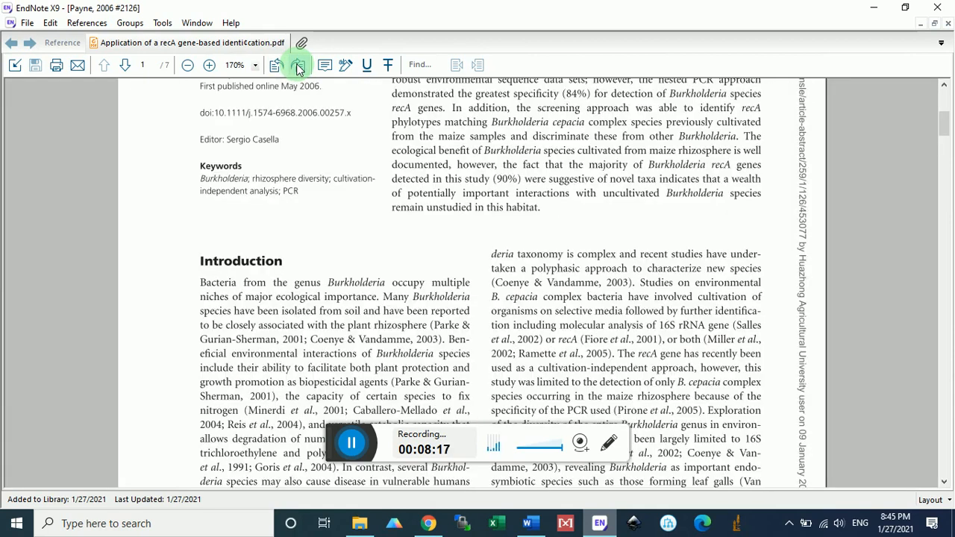
left_click(275, 67)
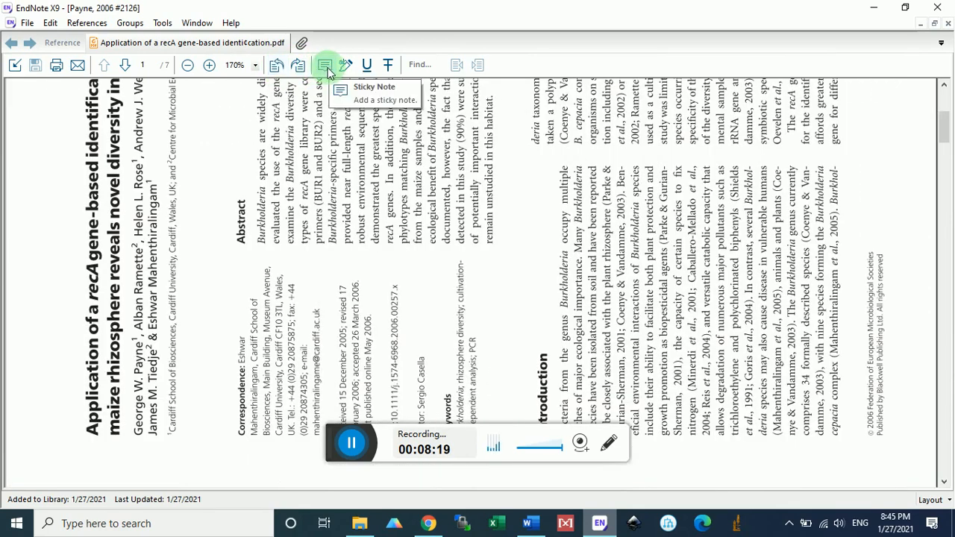
- Try the Sticky Note tool, highlight a passage of the PDF's abstract, and close the reference without saving the changes
left_click(327, 68)
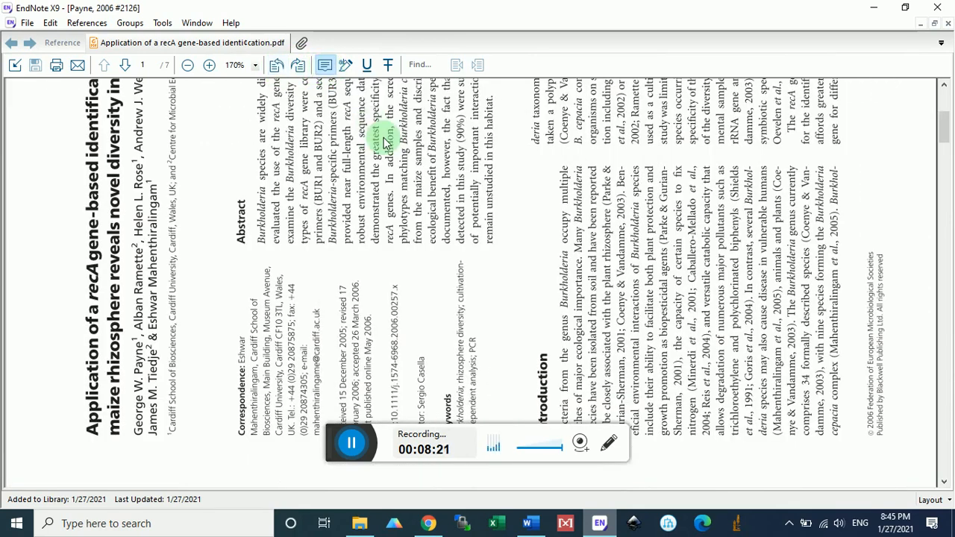
left_click(345, 72)
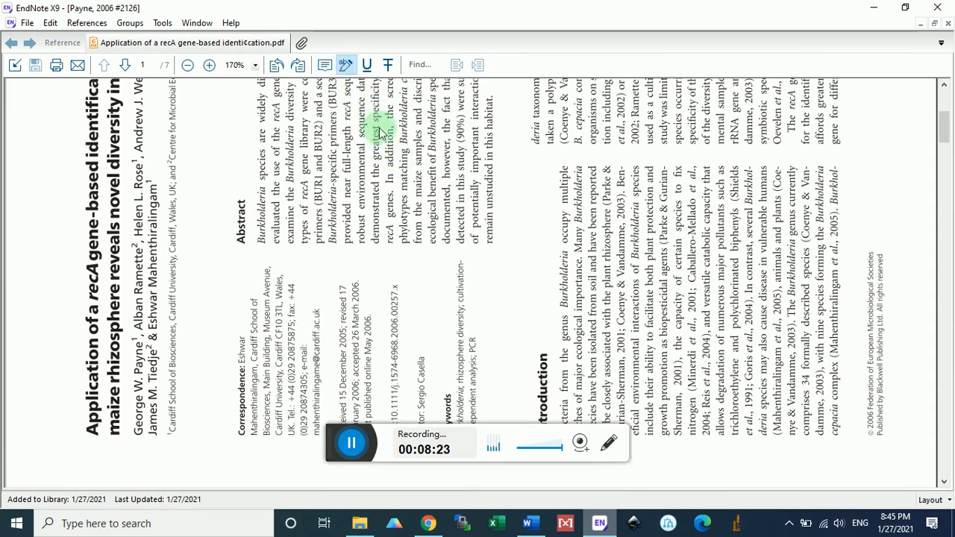
left_click_drag(375, 137, 420, 158)
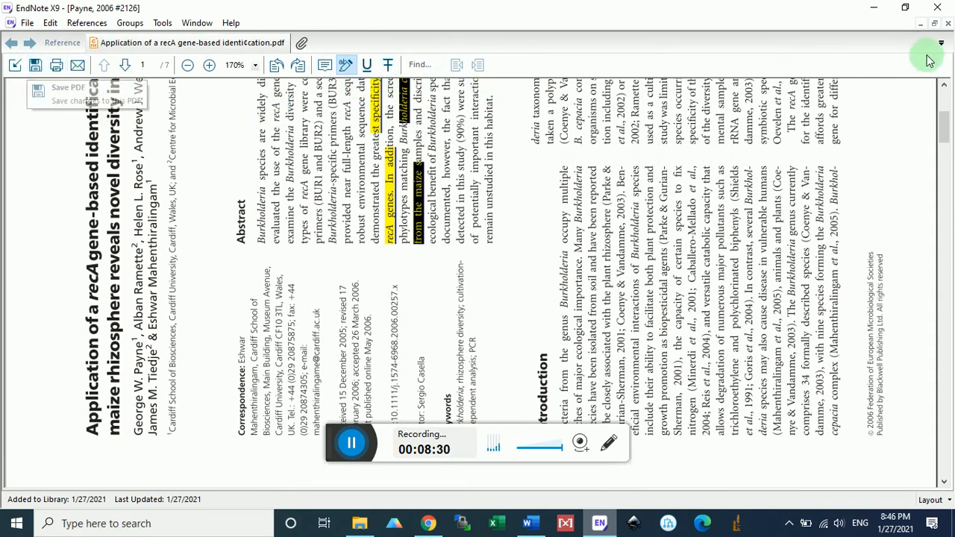
left_click(948, 23)
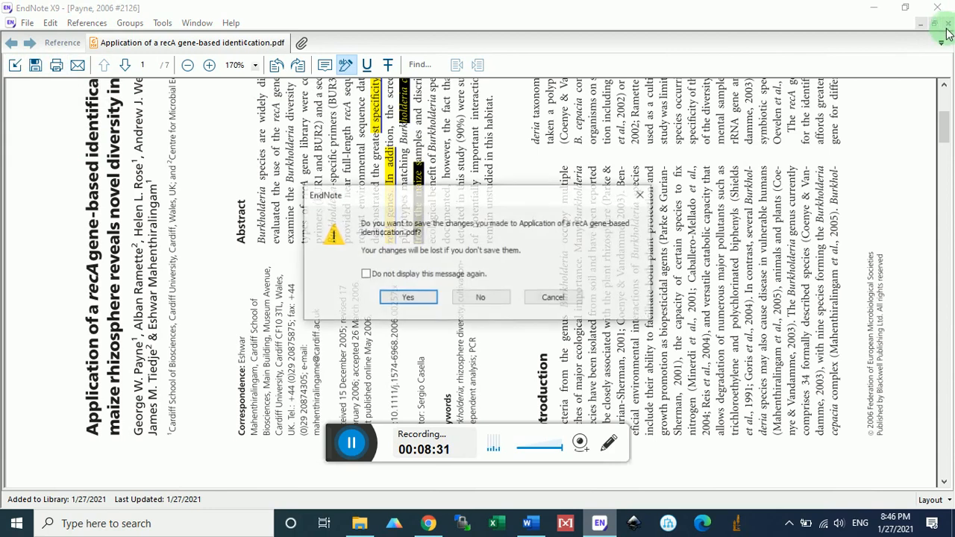
left_click(489, 299)
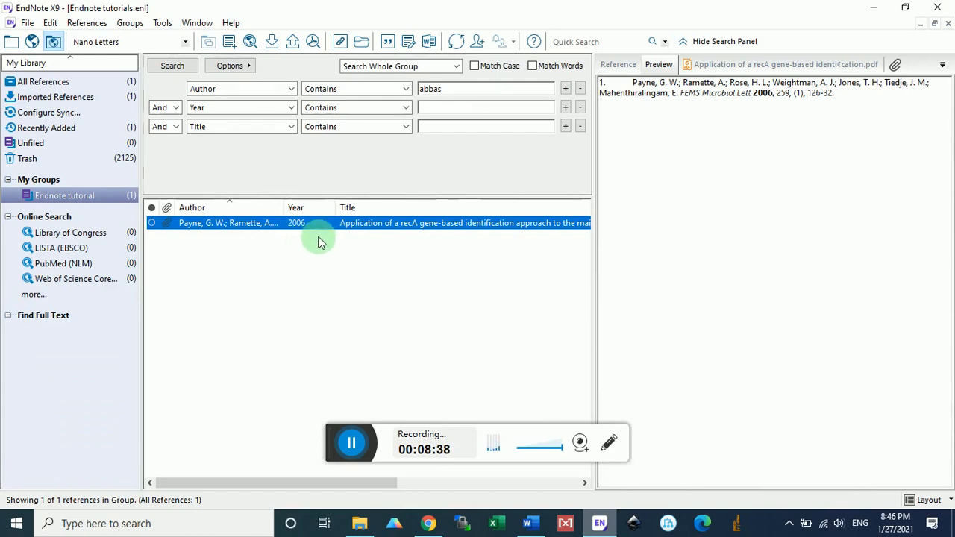
- Switch to Chrome and view the PMC article "MicroRNA: Biogenesis, Function and Role in Cancer", selecting its title and looking through the abstract
left_click(312, 248)
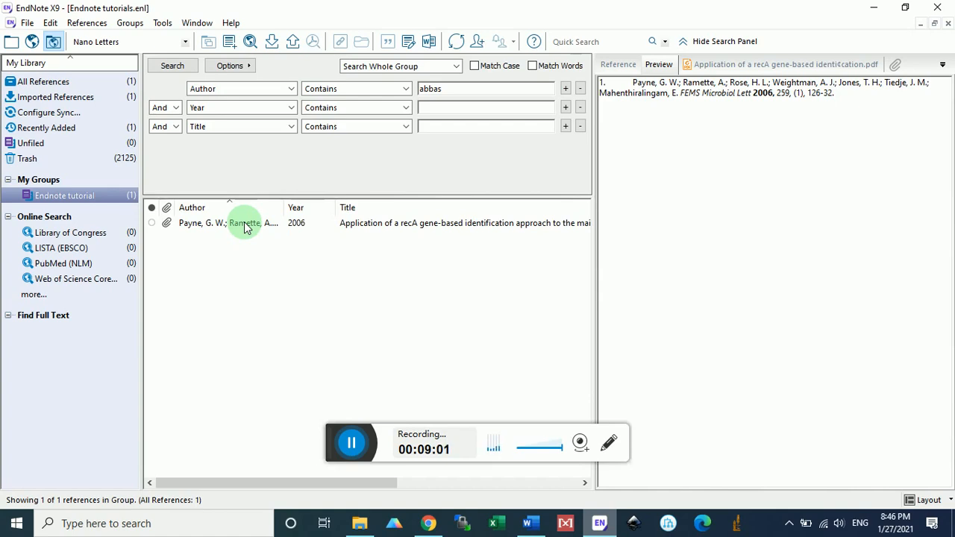
left_click(430, 525)
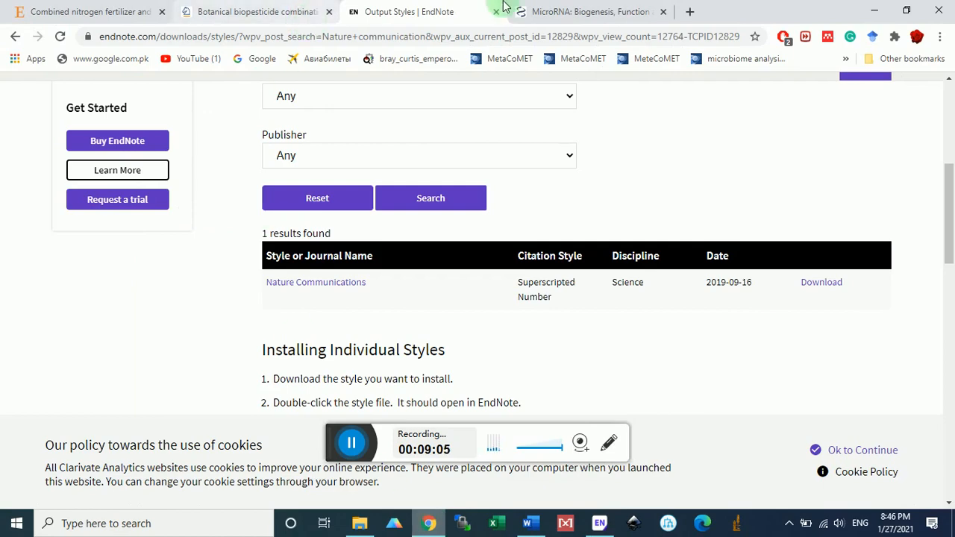
left_click(549, 9)
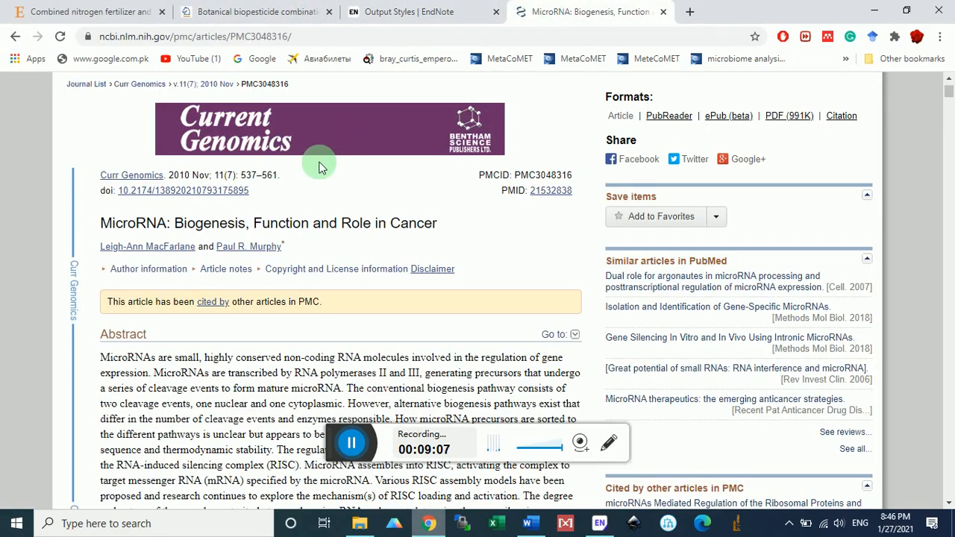
scroll(341, 183, "down", 3)
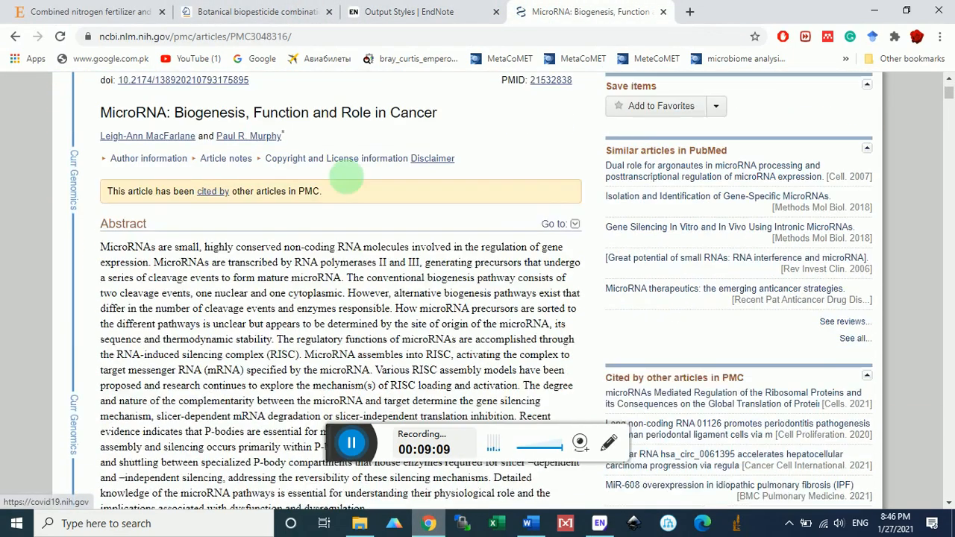
scroll(312, 184, "up", 3)
scroll(179, 256, "down", 2)
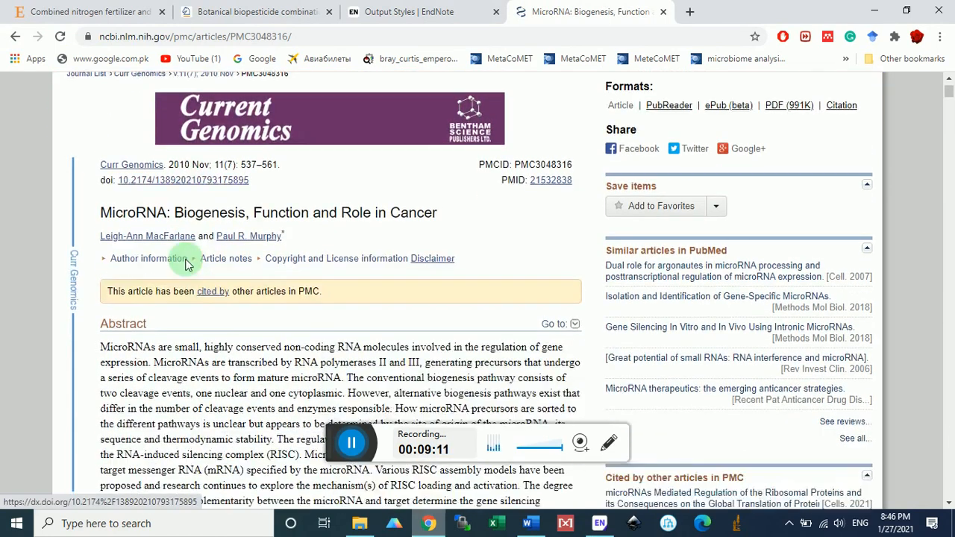
left_click_drag(101, 151, 440, 157)
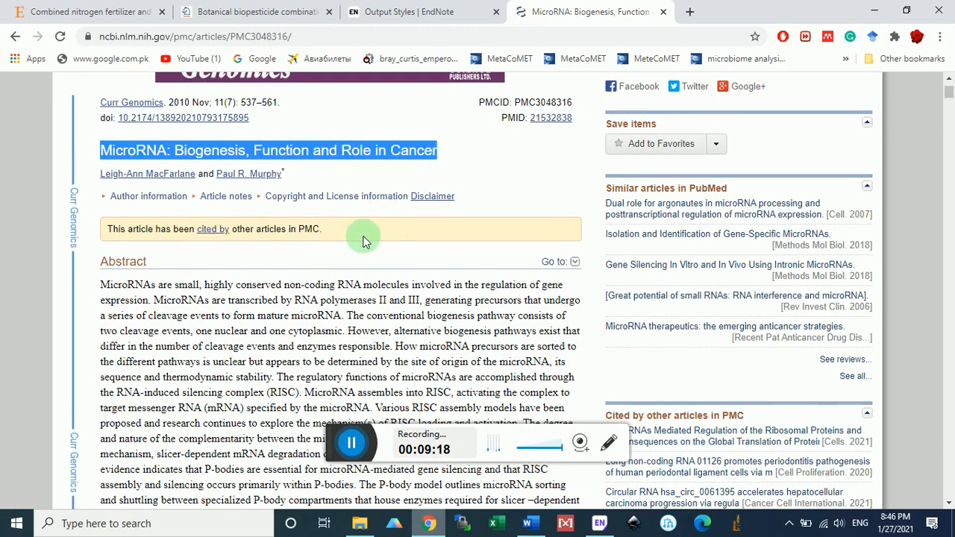
scroll(291, 216, "up", 1)
scroll(295, 209, "down", 4)
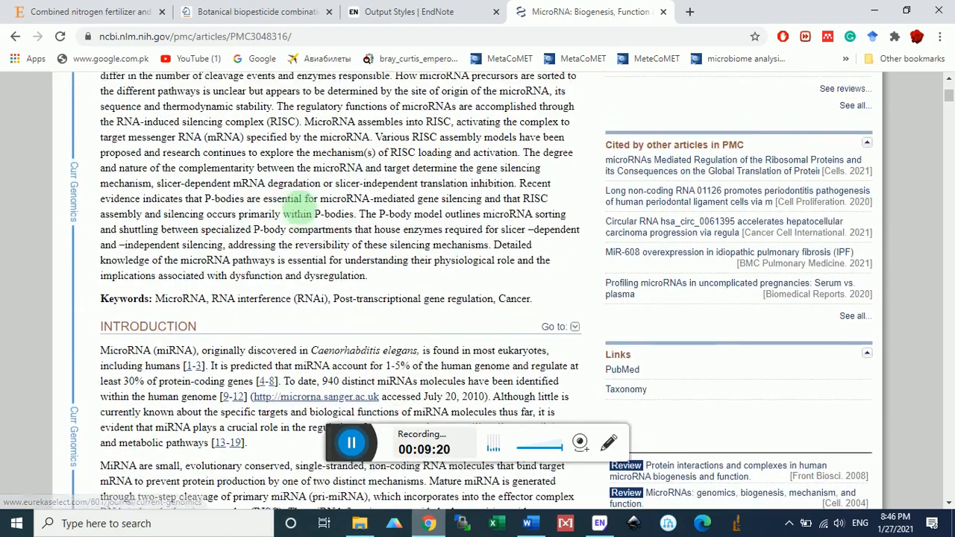
scroll(297, 206, "up", 5)
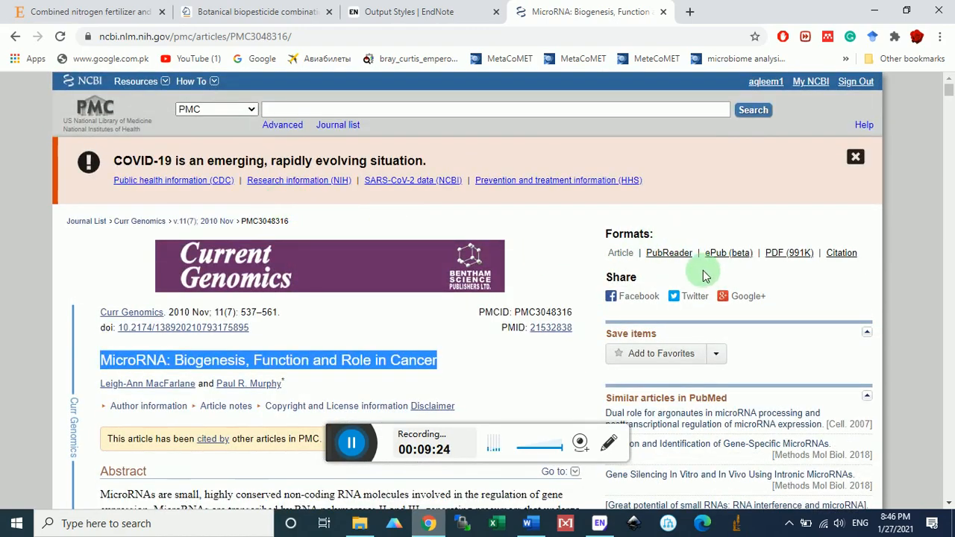
- Download the article's citation in RIS format to the Desktop as PMC3048316.ris, replacing the existing file
left_click(849, 255)
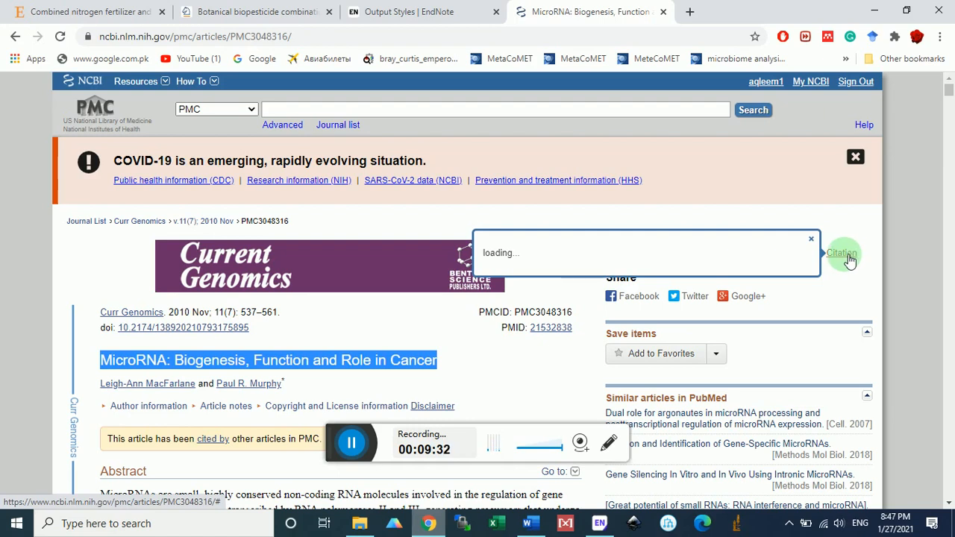
scroll(643, 291, "down", 1)
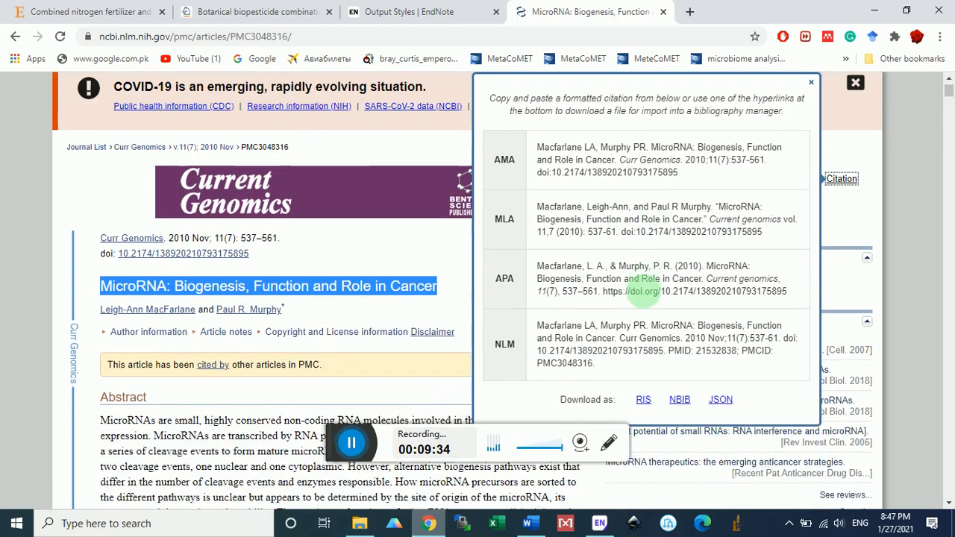
scroll(643, 291, "down", 1)
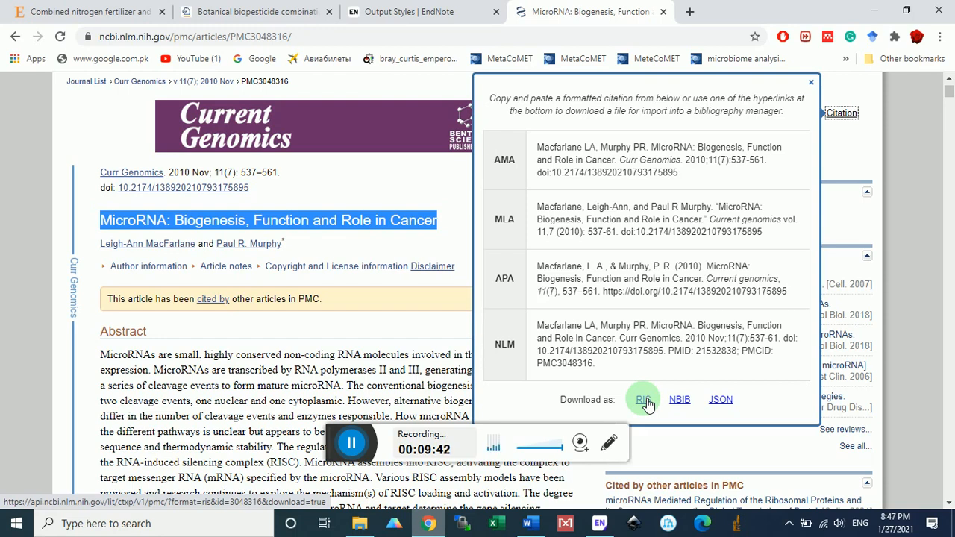
left_click(643, 400)
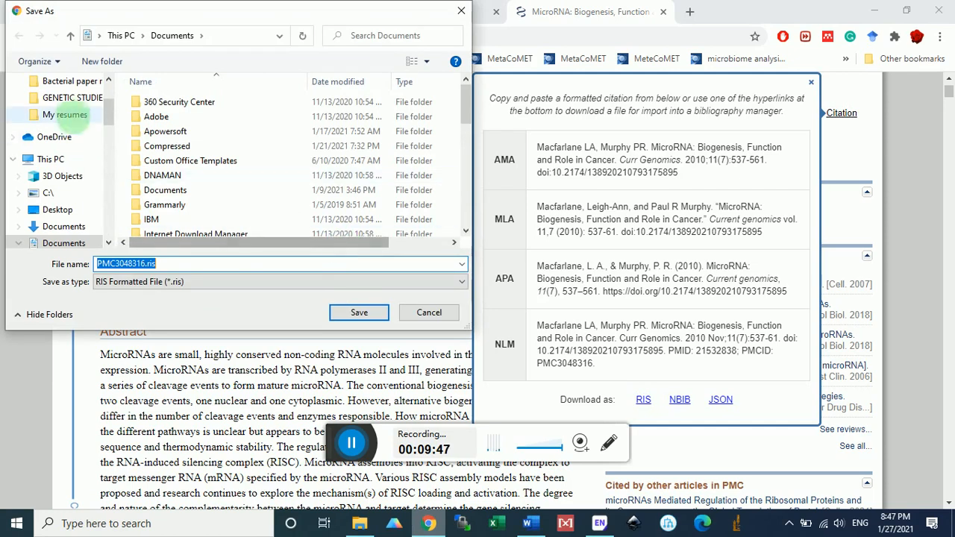
left_click_drag(109, 111, 109, 95)
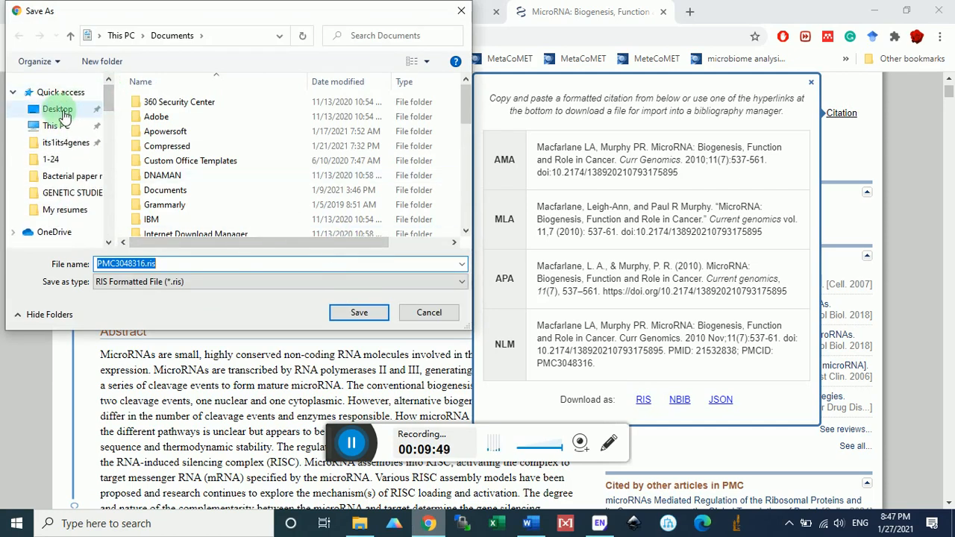
left_click(61, 111)
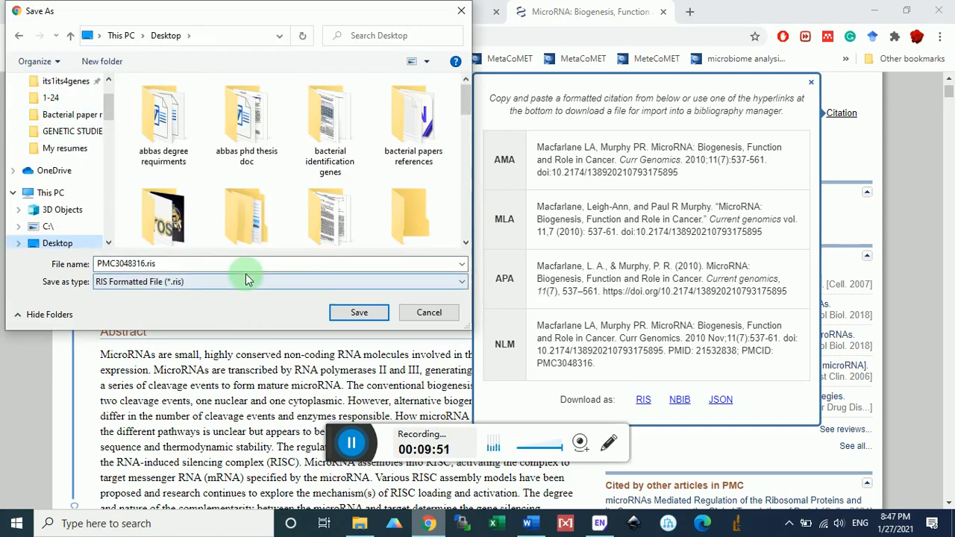
left_click(362, 316)
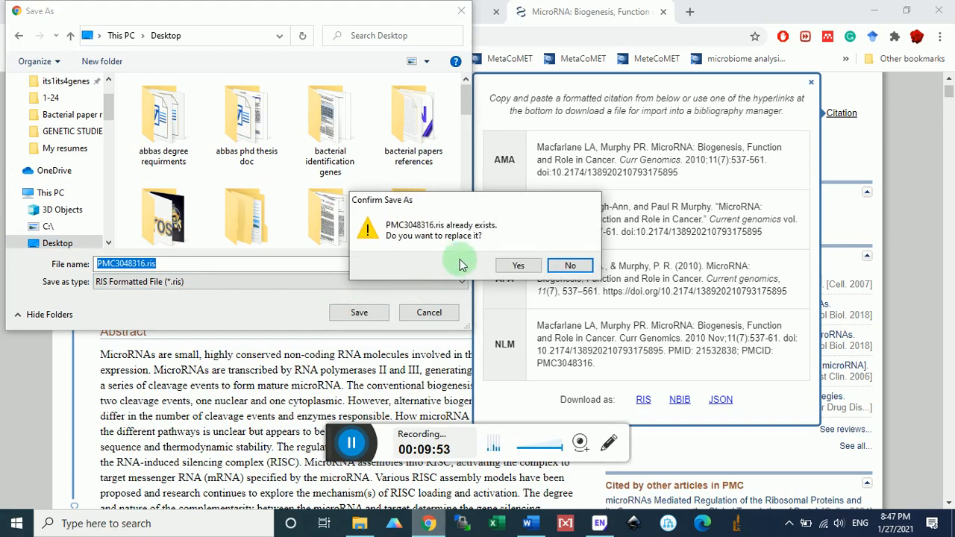
left_click(514, 265)
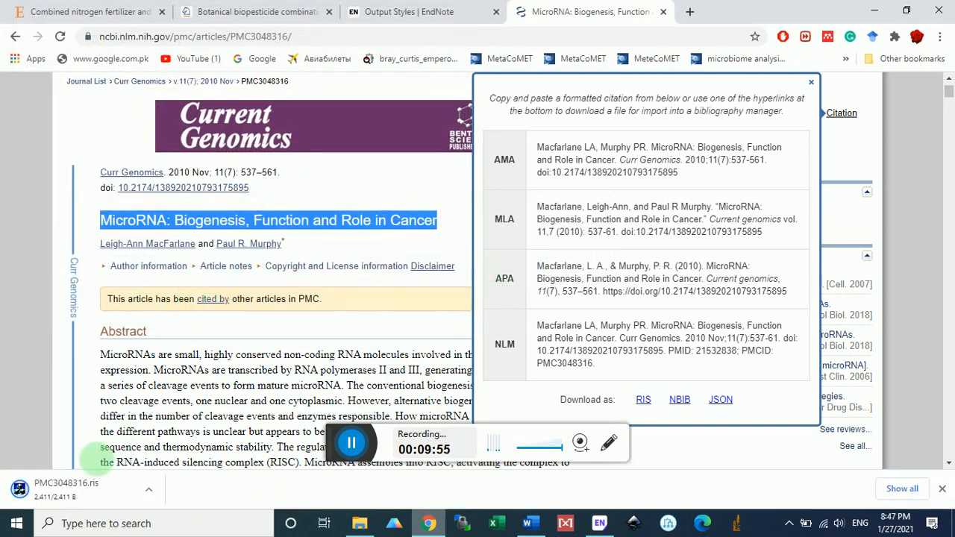
- Close the citation box and open the downloaded PMC3048316.ris to import the reference into EndNote
left_click(74, 494)
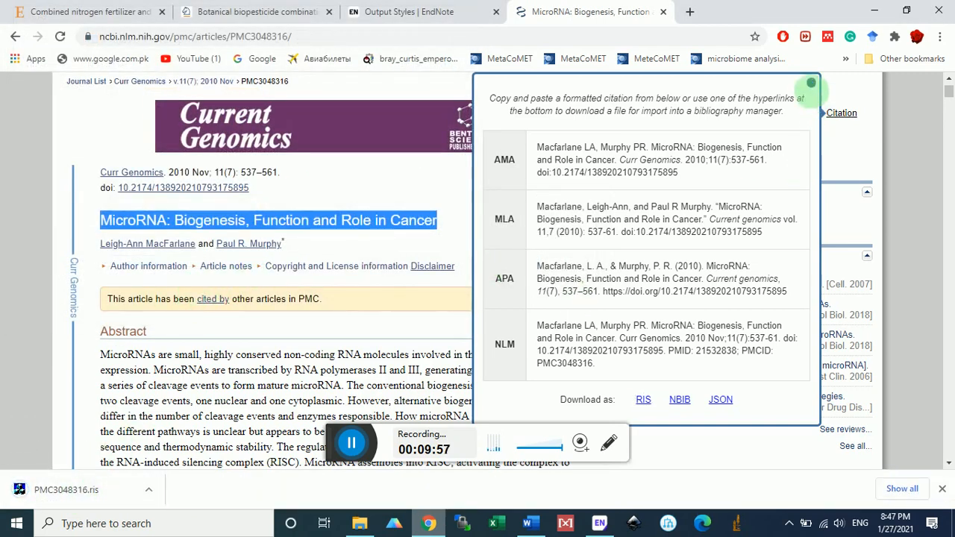
left_click(811, 82)
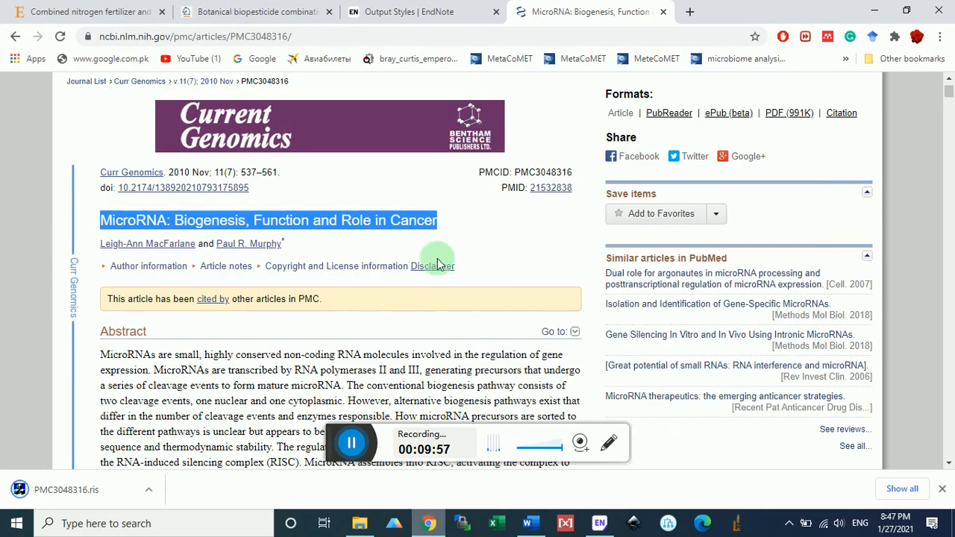
left_click(66, 499)
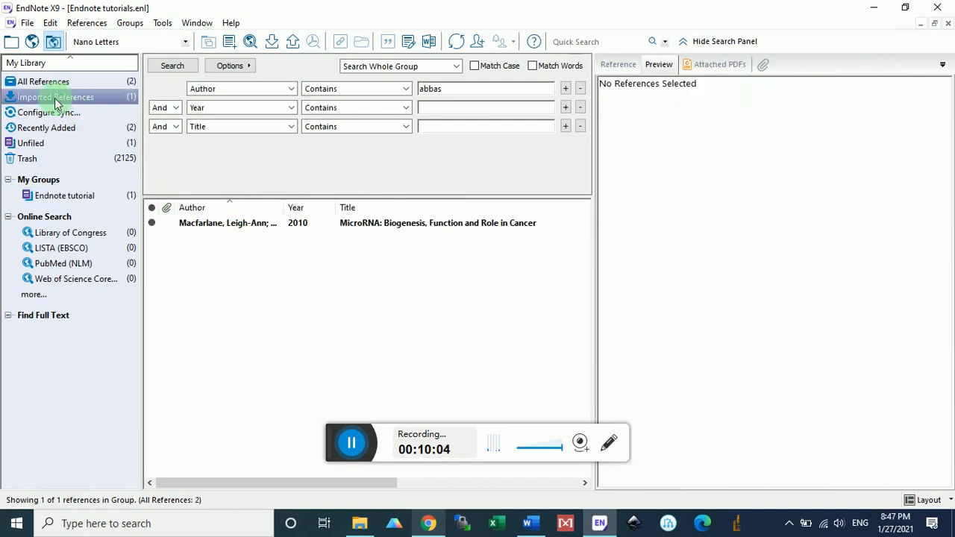
- Add the imported MicroRNA reference to the Endnote tutorial group, and show that group's contents
left_click(242, 228)
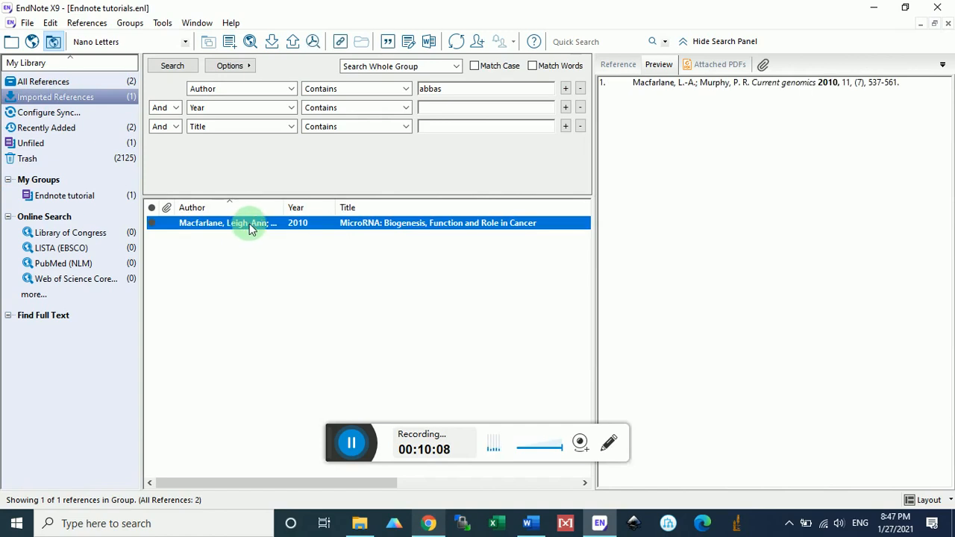
left_click_drag(136, 218, 96, 196)
left_click(96, 197)
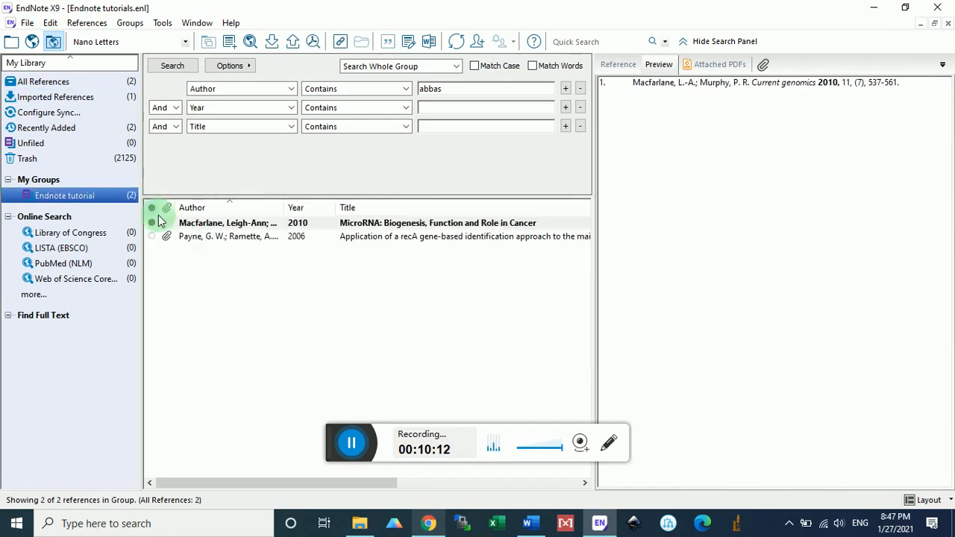
- Compare the PDF attachments of the MicroRNA and recA references in the Endnote tutorial group
left_click(237, 225)
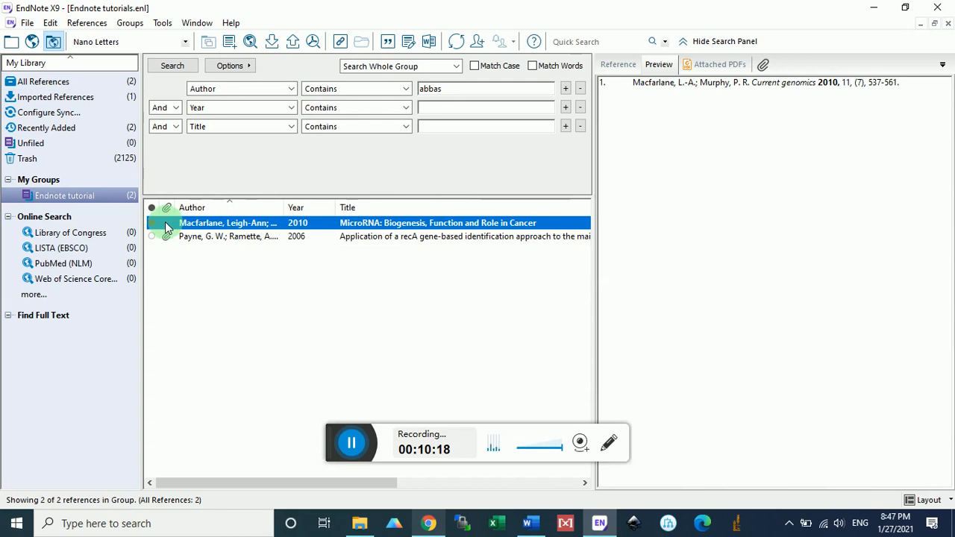
left_click(183, 239)
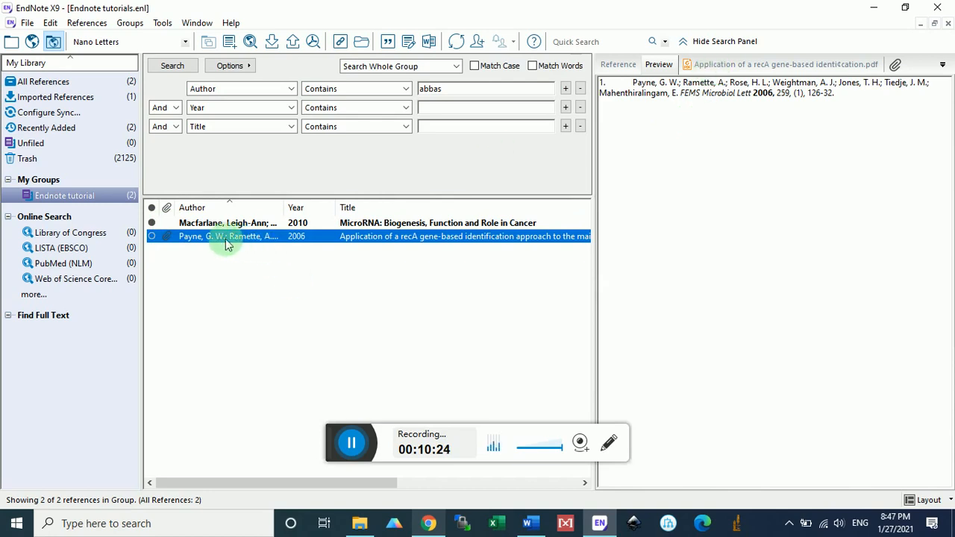
left_click(724, 64)
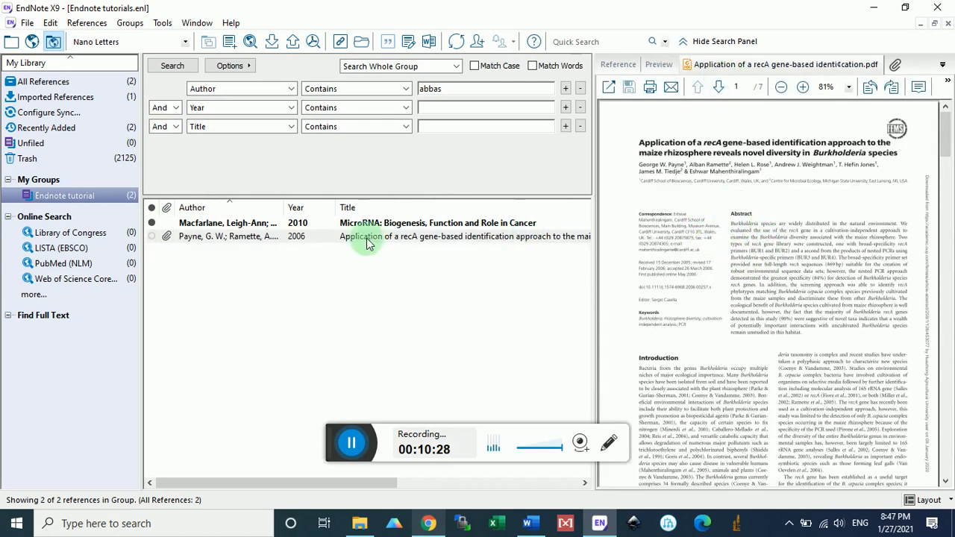
left_click(275, 224)
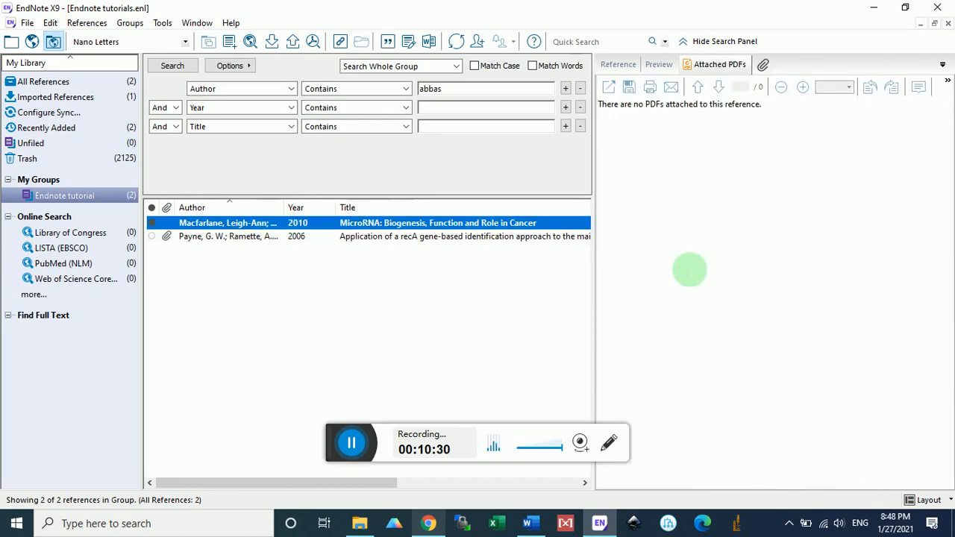
left_click(308, 239)
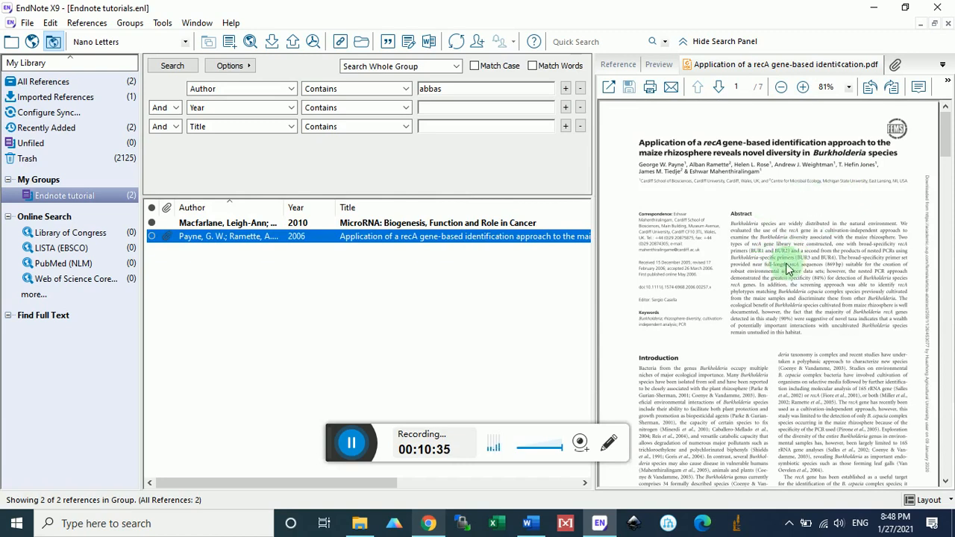
- Select the MicroRNA reference, switch to Chrome, bring up the SpringerOpen botanical biopesticide article and close the MicroRNA article's page
left_click(274, 224)
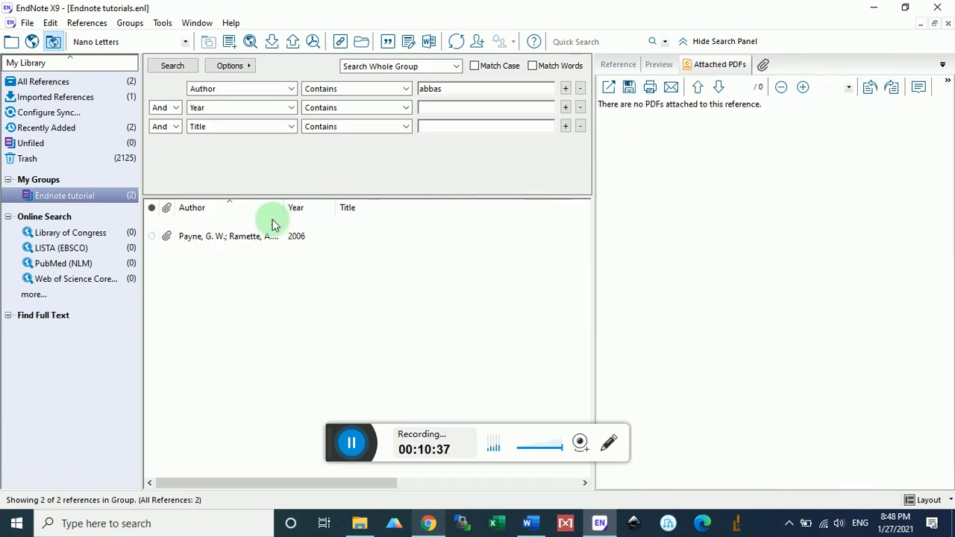
left_click(431, 525)
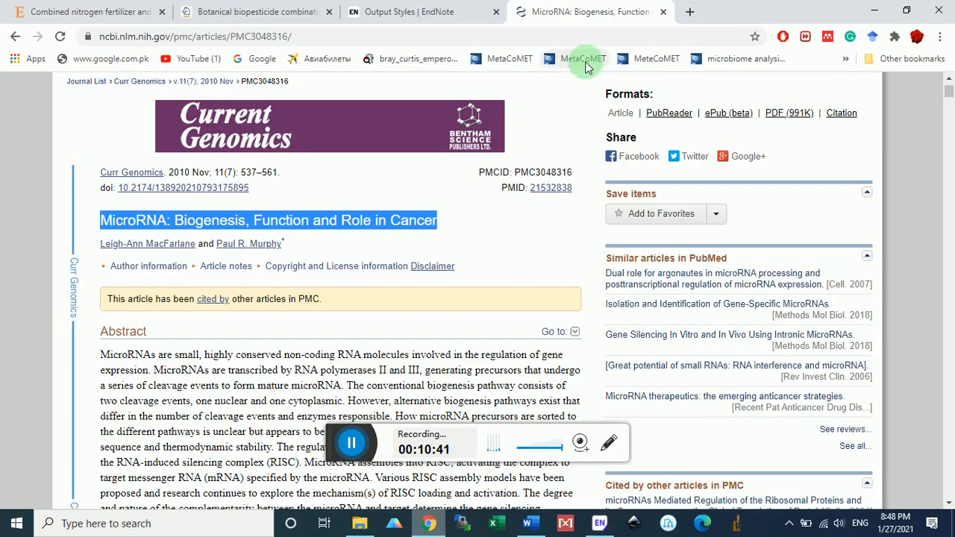
scroll(497, 192, "down", 2)
scroll(388, 213, "up", 3)
scroll(388, 211, "up", 1)
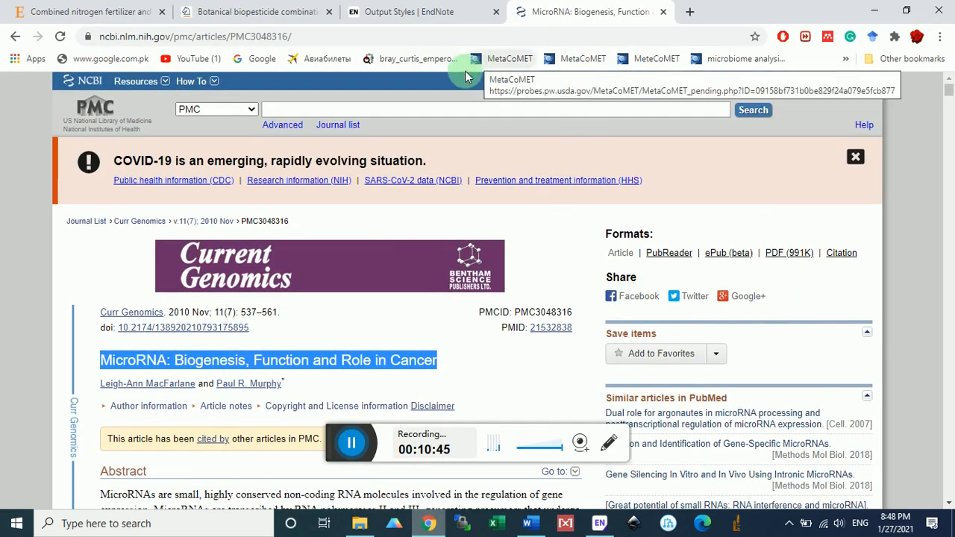
left_click(246, 7)
left_click(621, 12)
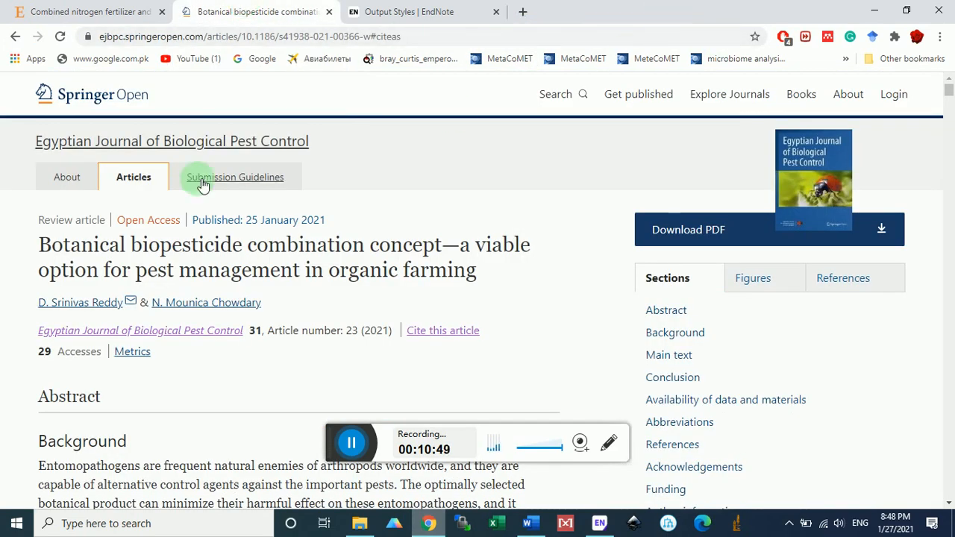
- Go to the "Cite this article" section of the botanical biopesticide article
scroll(204, 185, "down", 2)
scroll(222, 198, "up", 2)
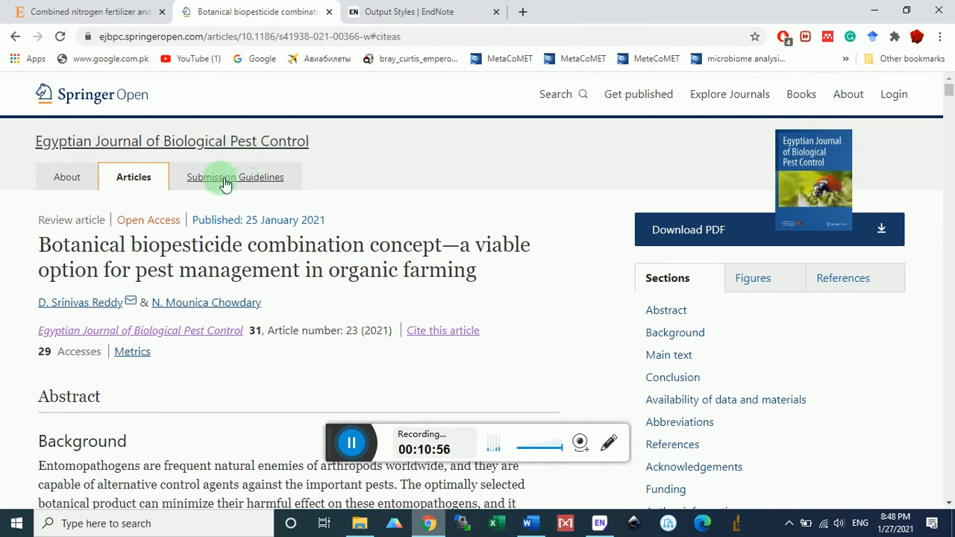
scroll(226, 185, "down", 2)
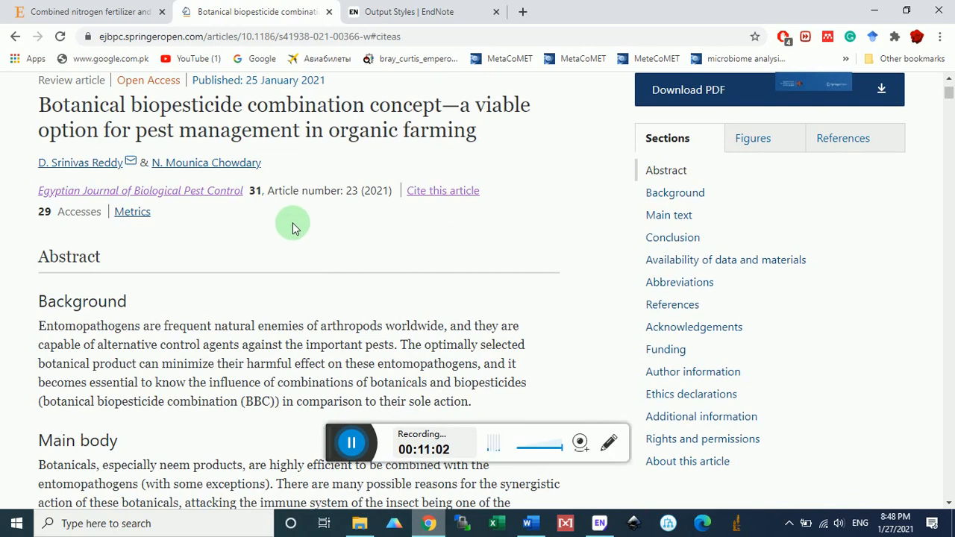
left_click(458, 197)
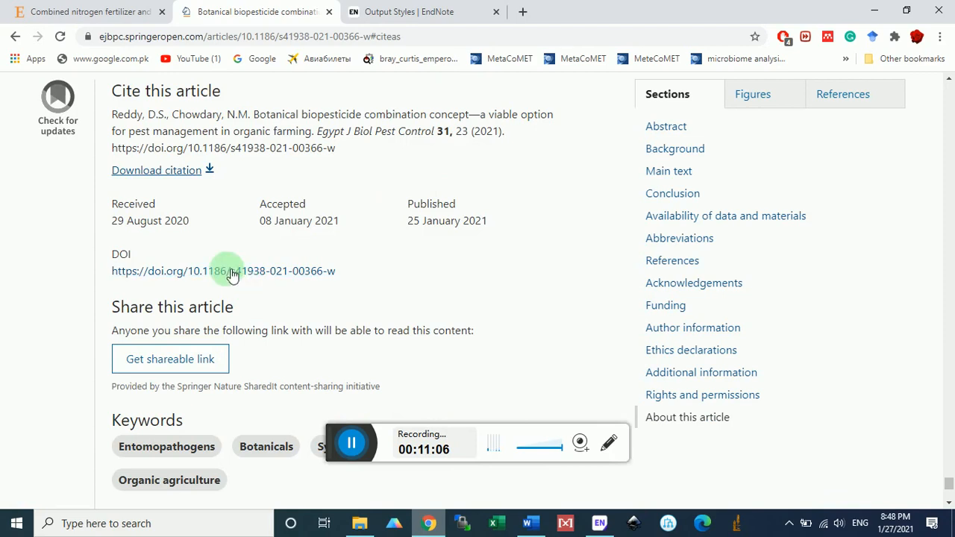
left_click(180, 178)
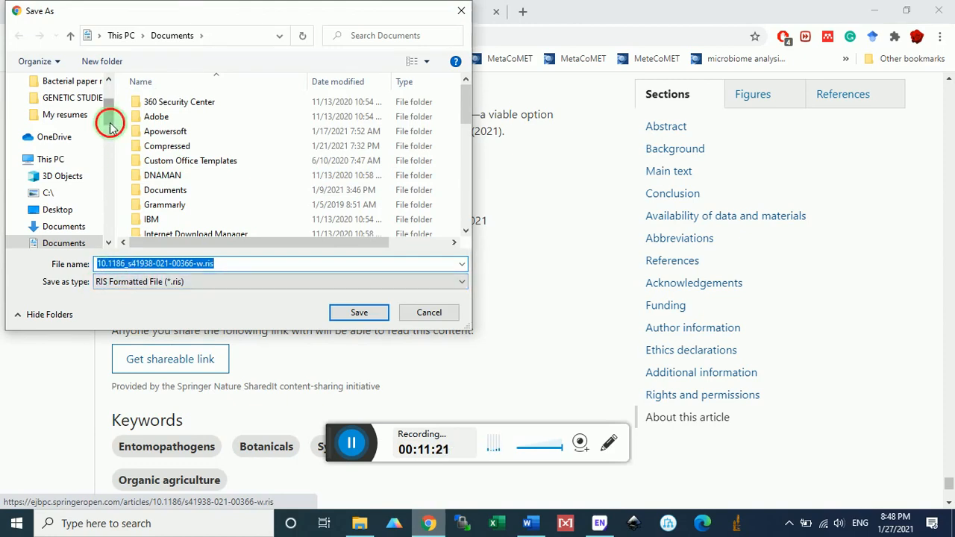
scroll(112, 117, "up", 2)
left_click(71, 112)
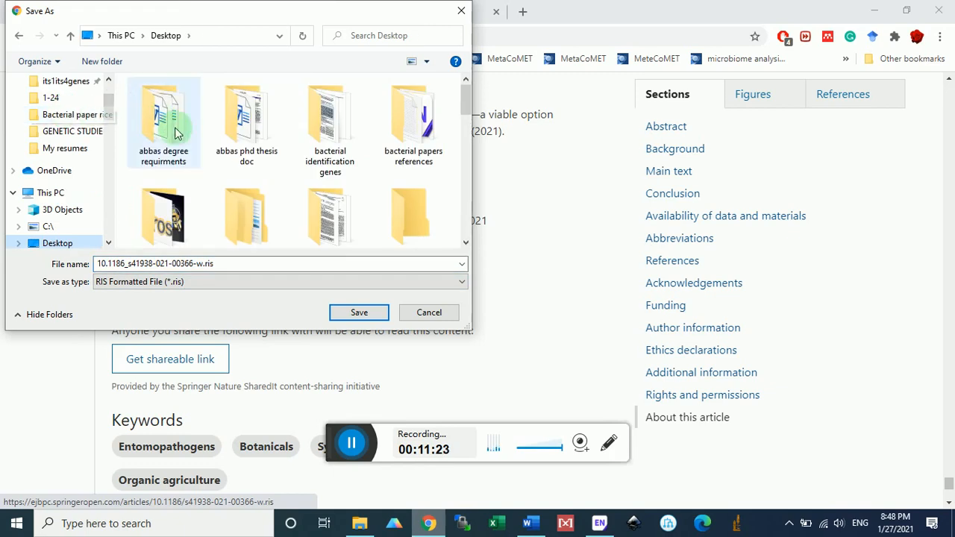
scroll(239, 149, "down", 1)
scroll(251, 166, "down", 1)
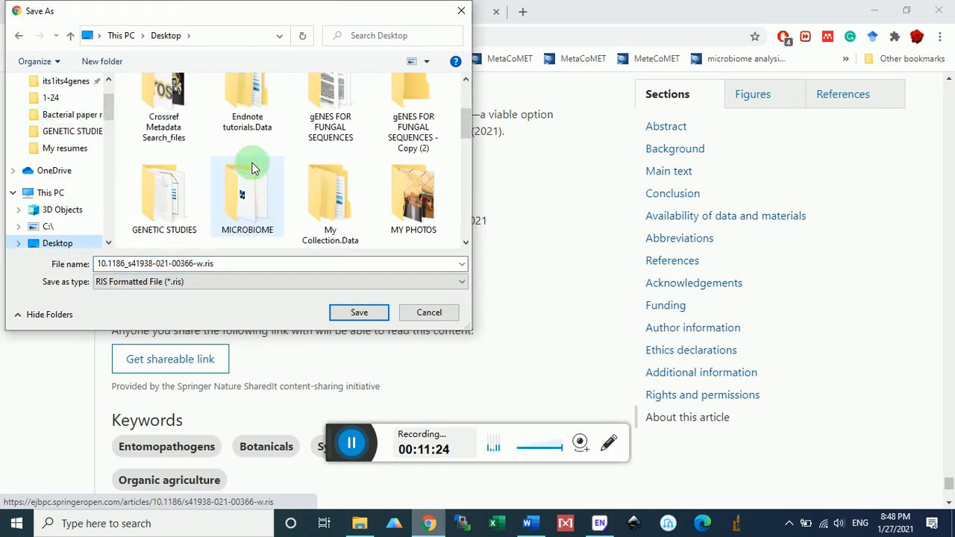
left_click(361, 312)
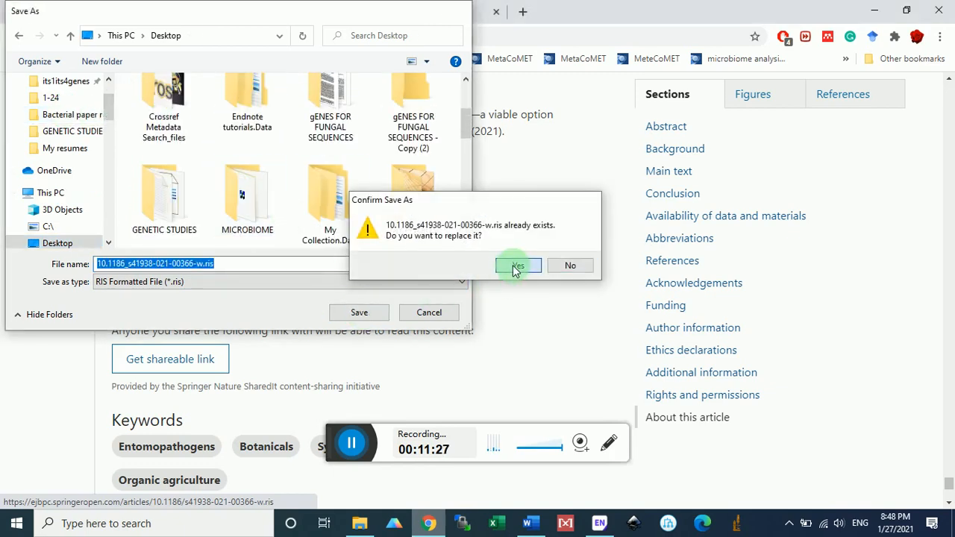
left_click(516, 266)
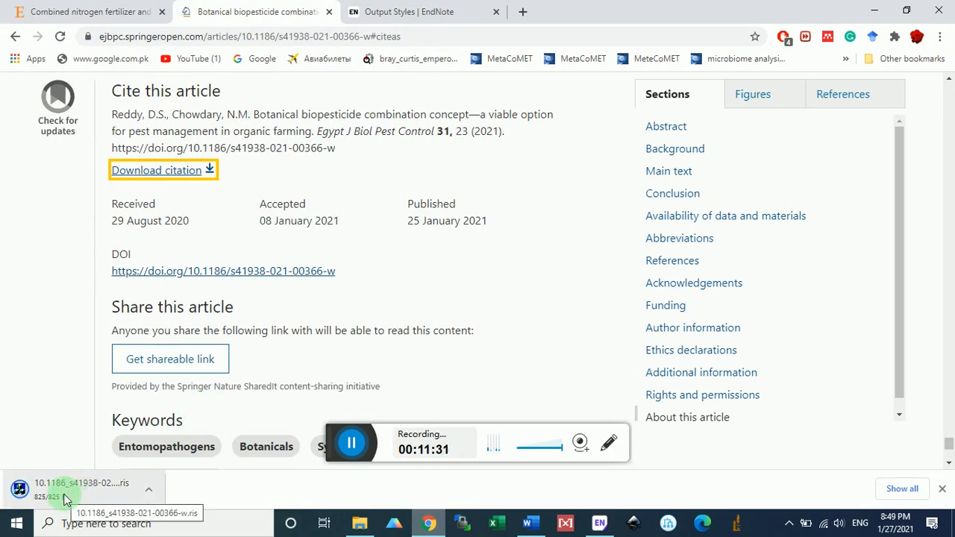
- Open the downloaded RIS file to import it into EndNote, add the botanical biopesticide reference to the Endnote tutorial group and show that group
left_click(66, 499)
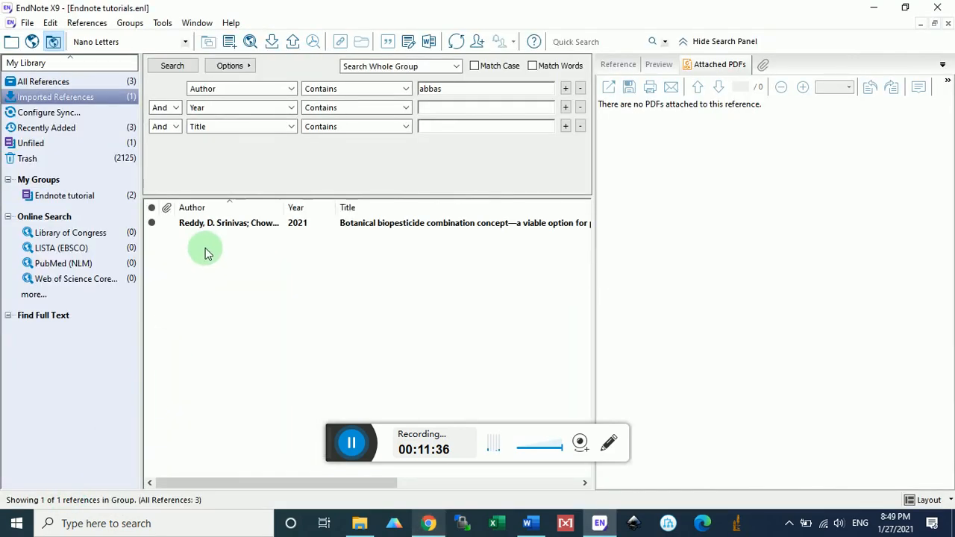
left_click(231, 226)
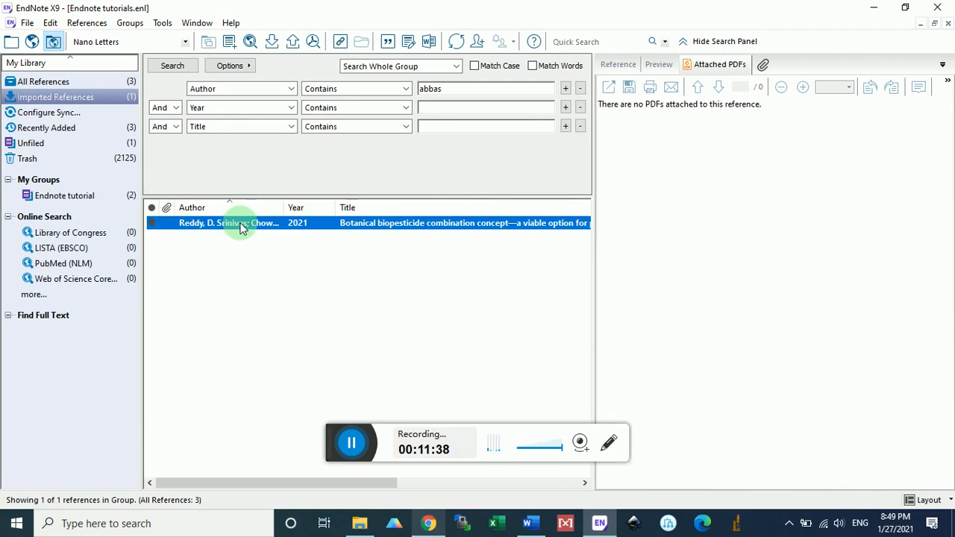
left_click_drag(241, 228, 104, 206)
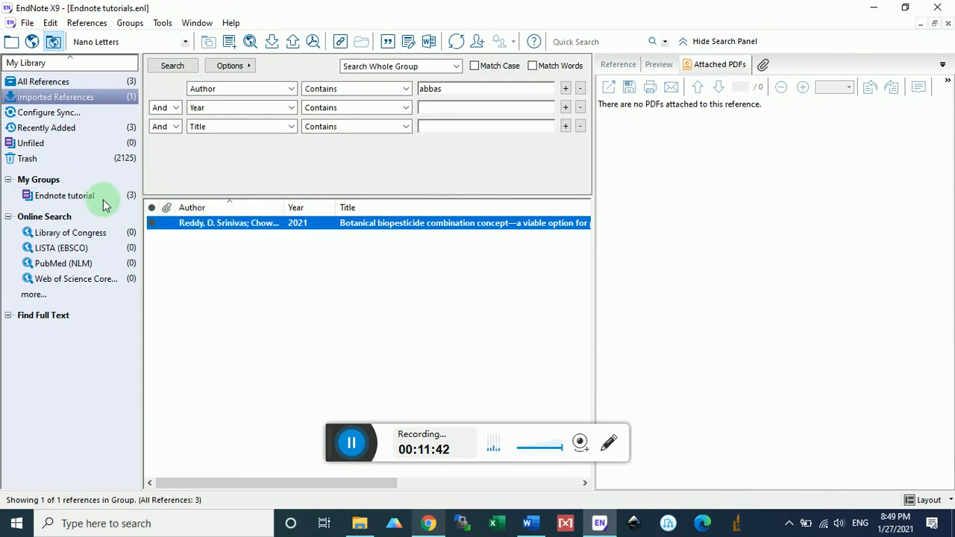
left_click(79, 196)
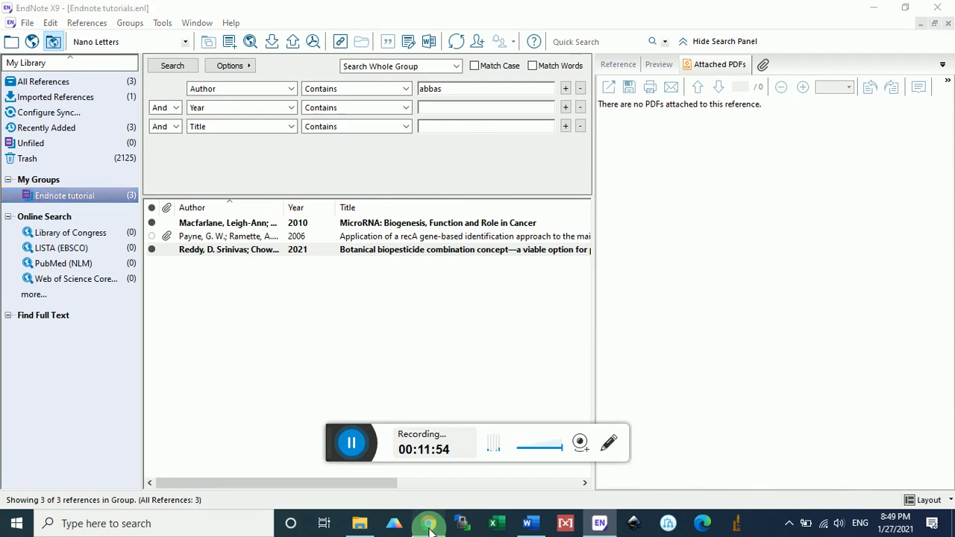
- Switch to Chrome and bring up the ScienceDirect article on combined nitrogen fertilizer and wheat straw, at its citation options
left_click(430, 524)
left_click(95, 9)
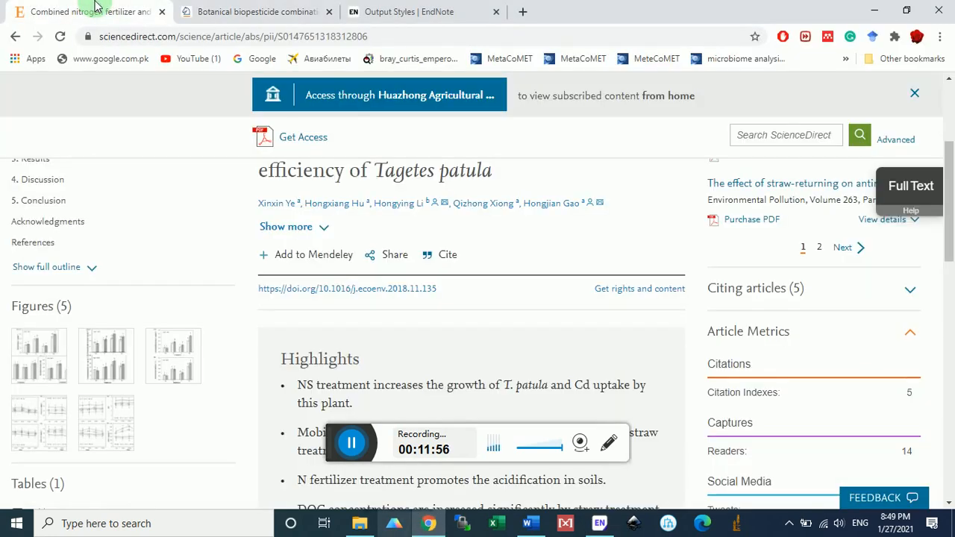
scroll(198, 168, "up", 4)
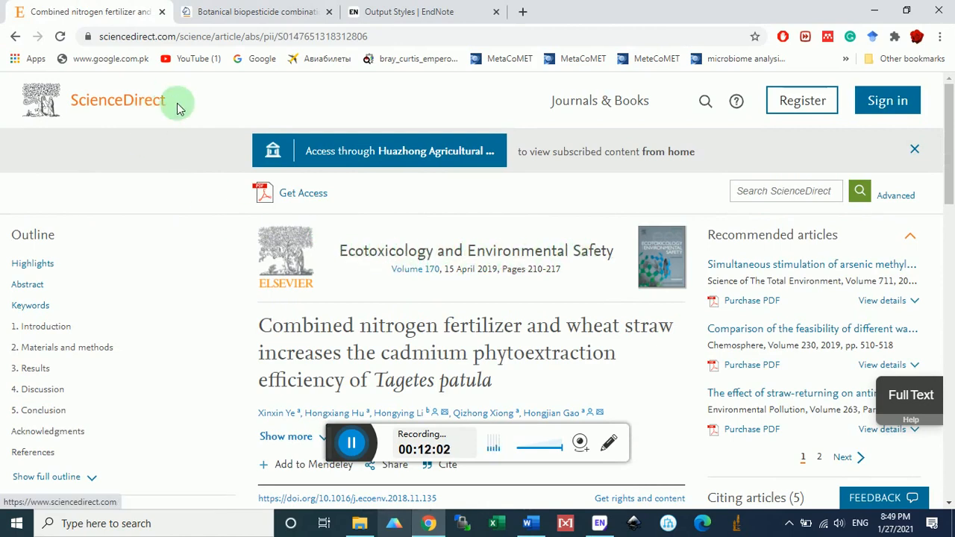
scroll(220, 215, "down", 2)
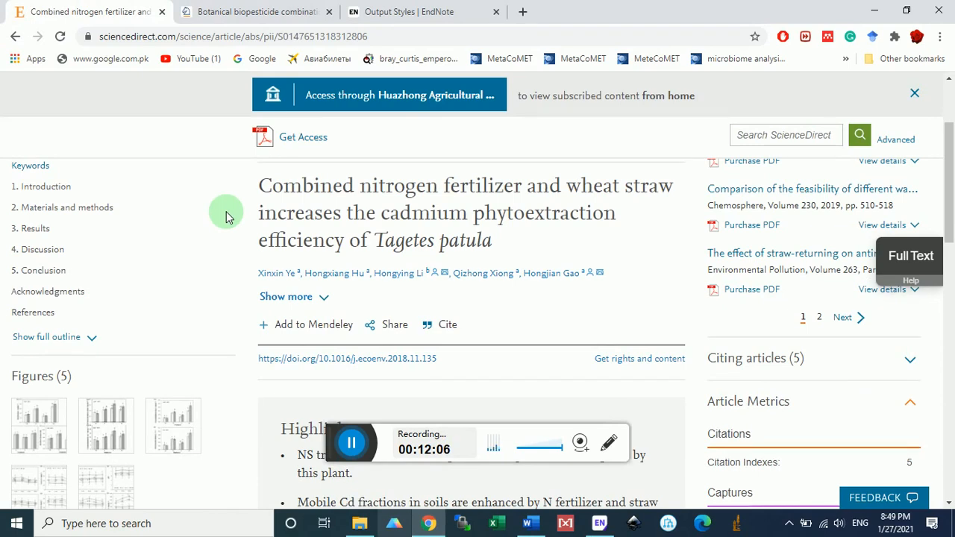
scroll(313, 224, "up", 1)
scroll(329, 261, "down", 1)
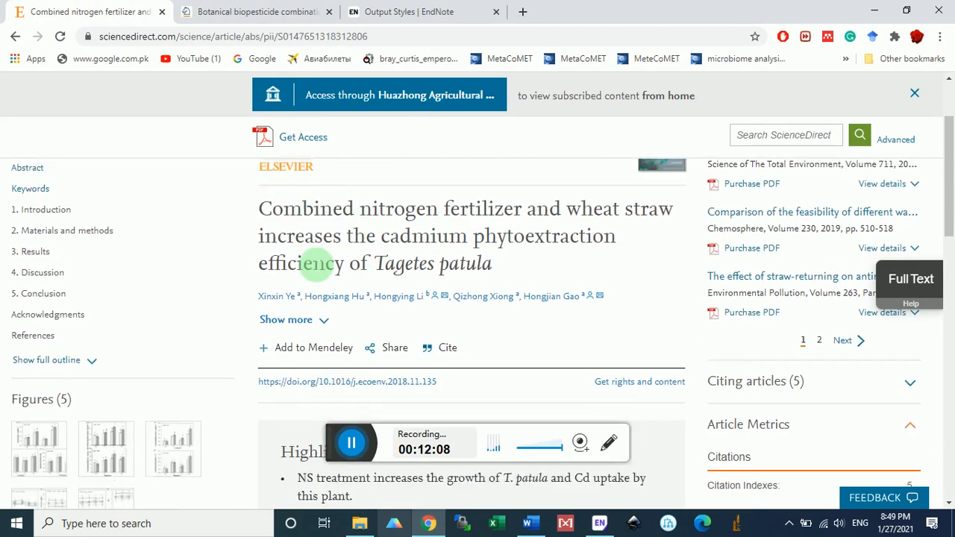
scroll(317, 263, "down", 1)
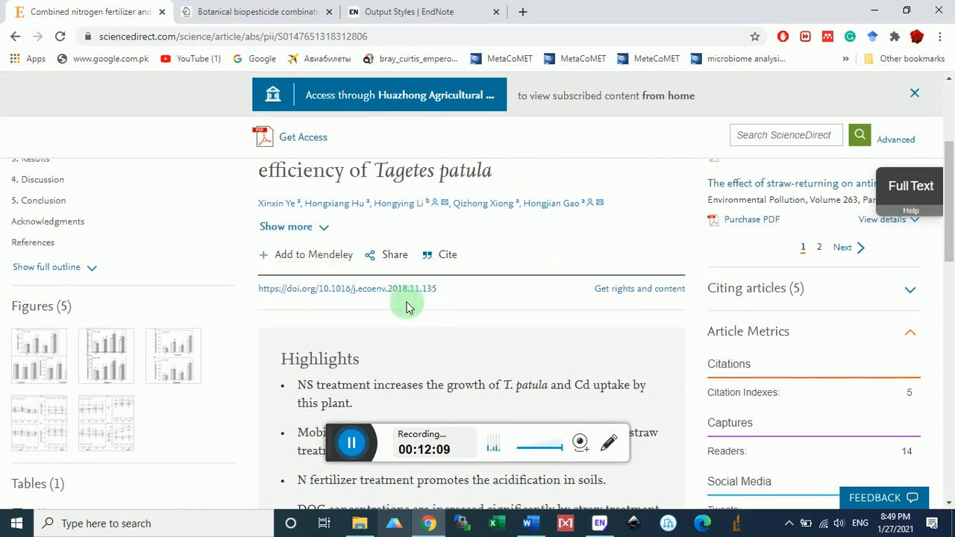
- Export the article's citation to RIS on the Desktop as S0147651318312806.ris, replacing the existing file, and cancel the repeated save request
left_click(448, 256)
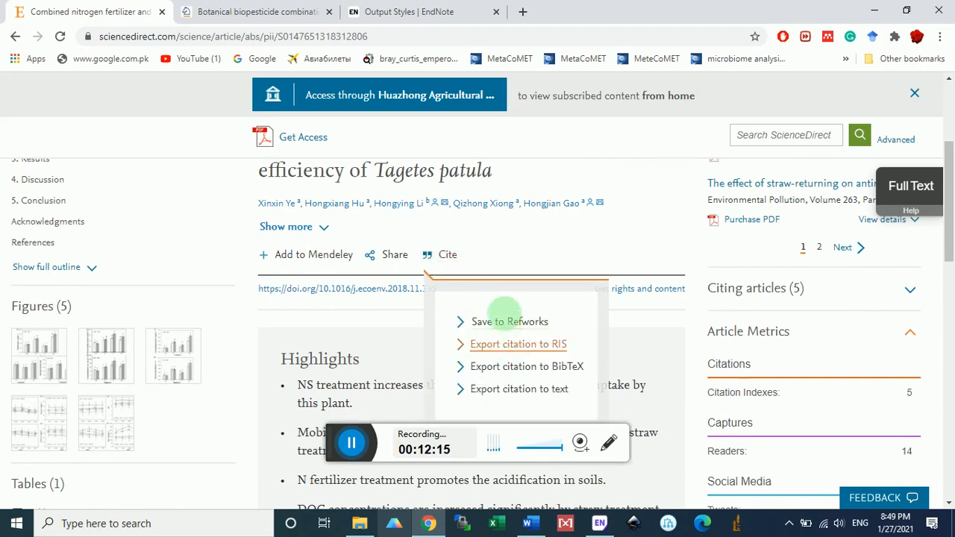
left_click(532, 352)
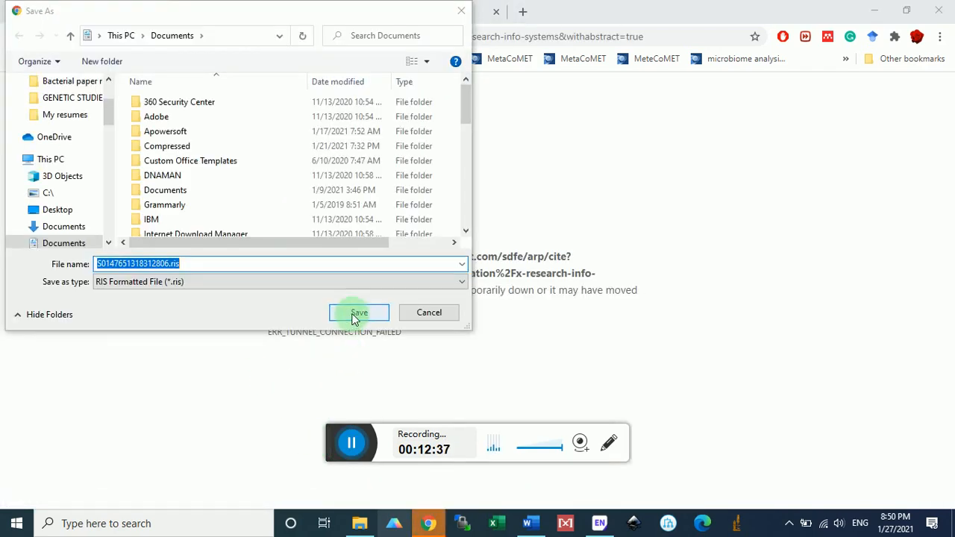
scroll(105, 105, "up", 2)
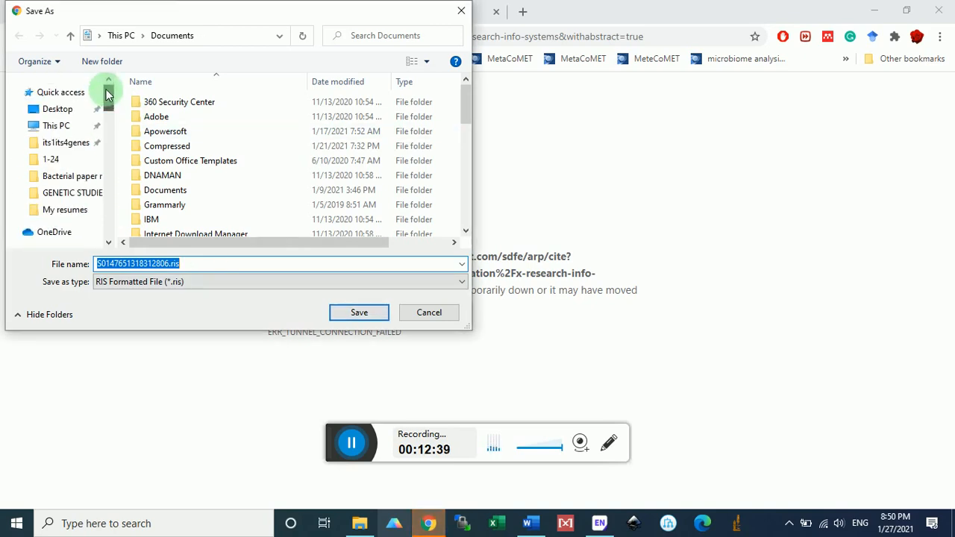
left_click(82, 109)
left_click(360, 315)
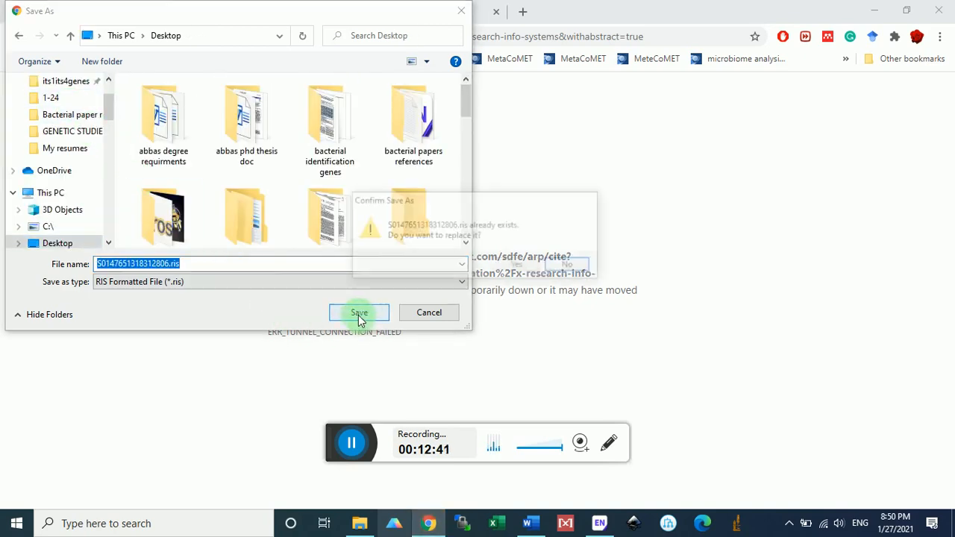
left_click(515, 265)
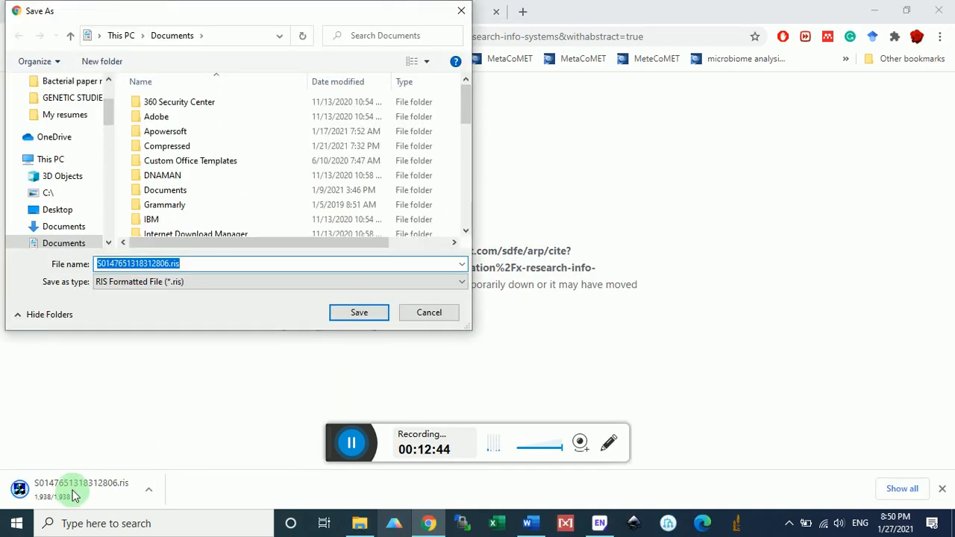
left_click(431, 319)
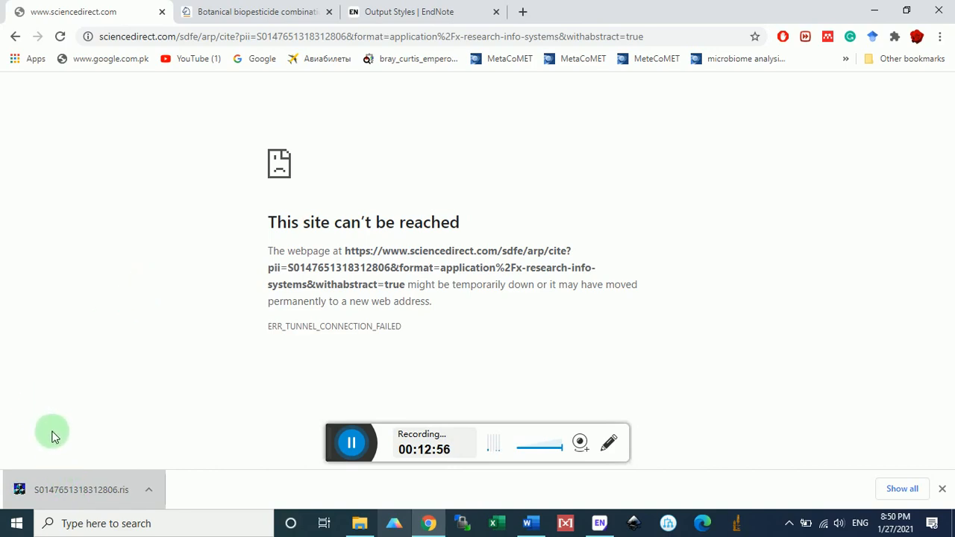
- Open the downloaded S0147651318312806.ris to import it into EndNote, and add the nitrogen fertilizer reference to the Endnote tutorial group
left_click(62, 489)
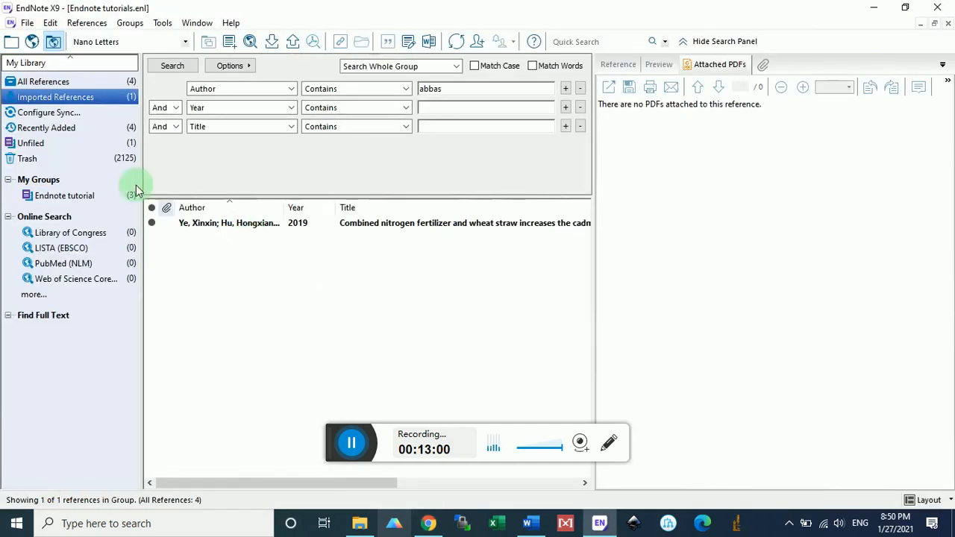
left_click(219, 227)
left_click_drag(227, 224, 124, 197)
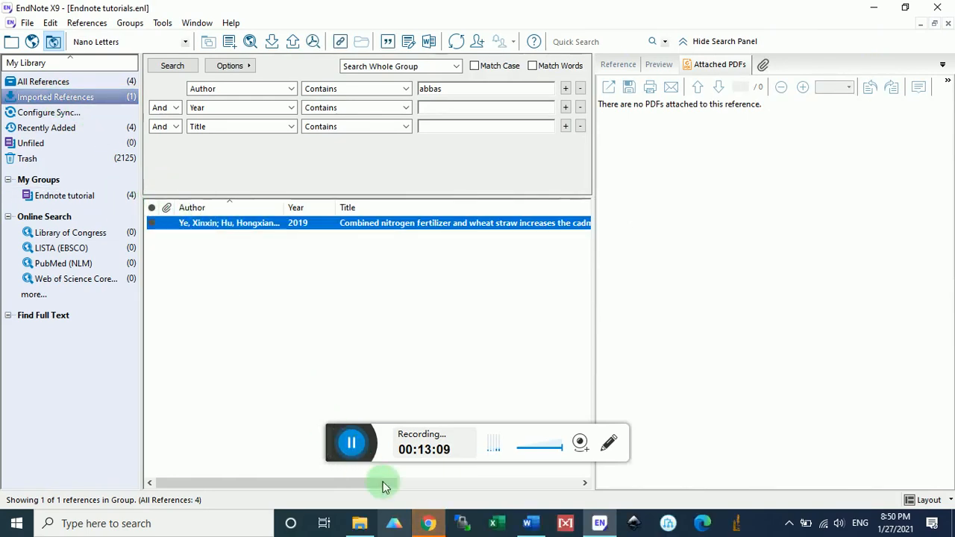
- Return to Chrome, cancel the remaining request to save the RIS file, and close the ScienceDirect page
left_click(427, 520)
left_click(418, 316)
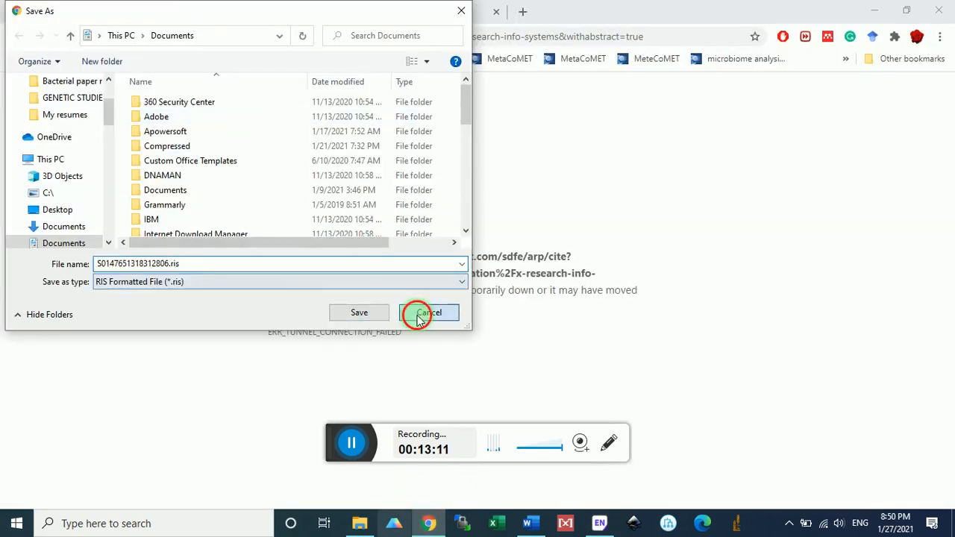
left_click(162, 12)
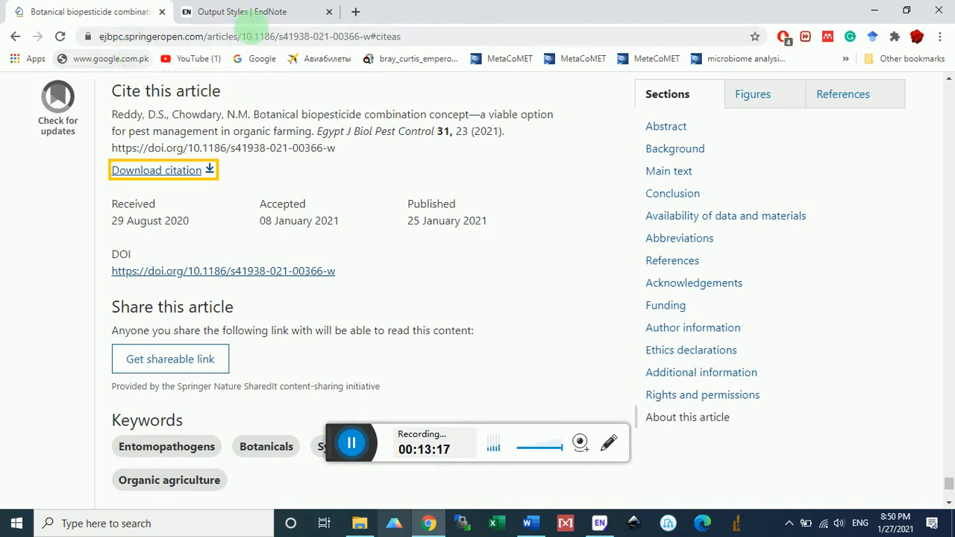
- Open the Frontiers in Microbiology article on Trichoderma inoculation and mowing in a new browser tab, and show its title and export options
left_click(356, 12)
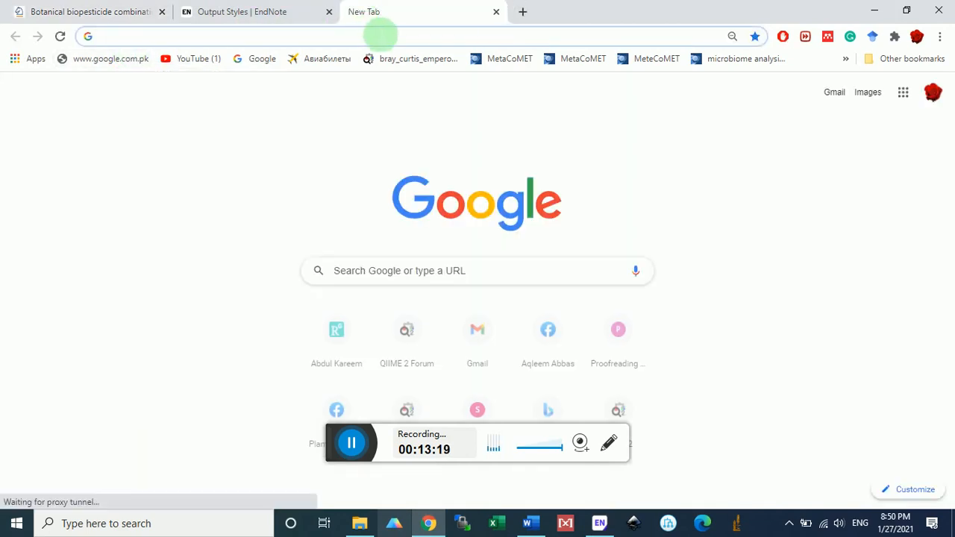
type("fron")
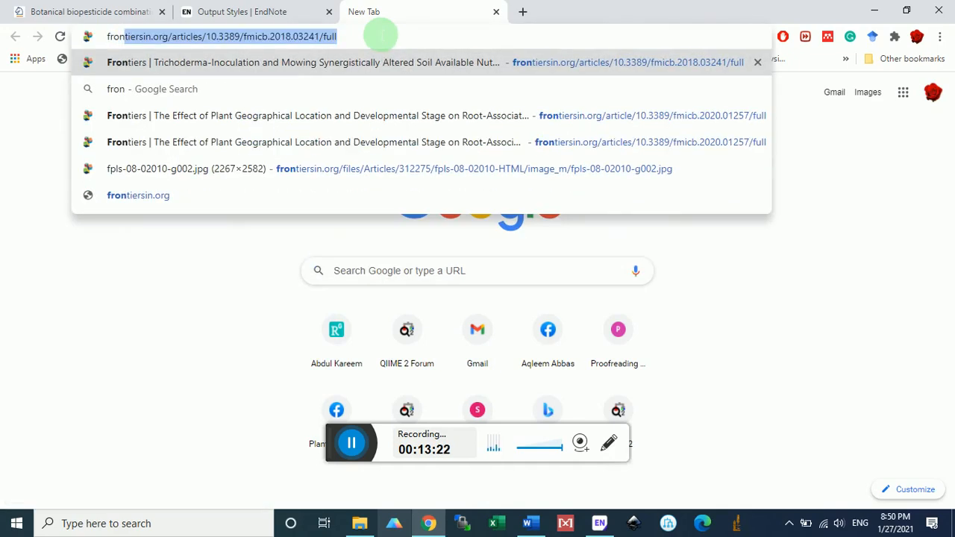
key("Return")
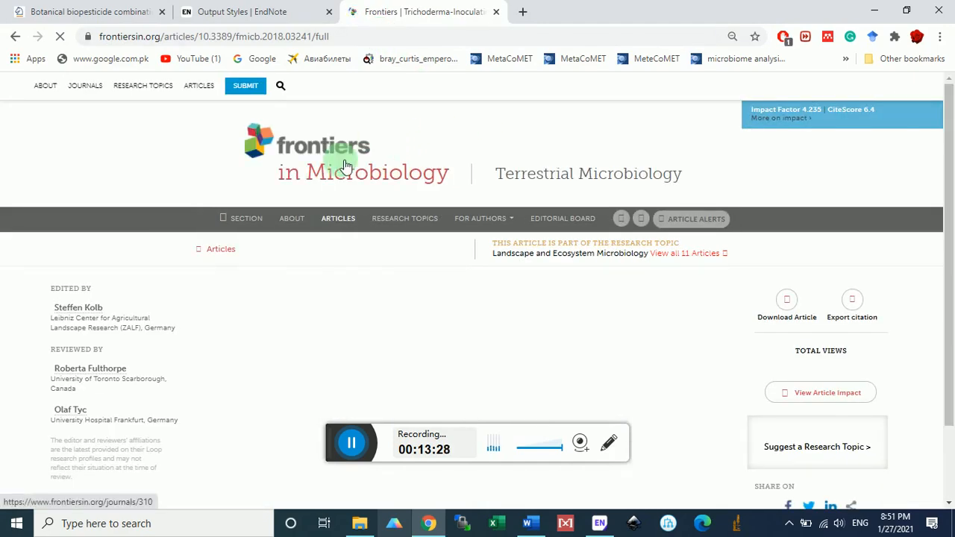
scroll(346, 164, "down", 1)
scroll(420, 271, "down", 2)
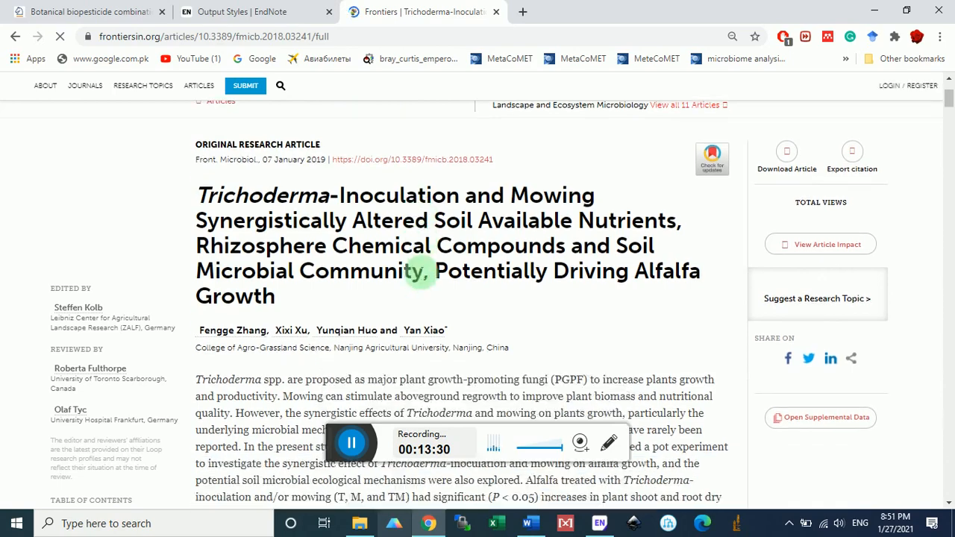
- Export the Frontiers article's citation in EndNote format to the Desktop as 10.3389-fmicb.2018.03241-citation.enw, and cancel the repeated save request
scroll(428, 274, "up", 3)
scroll(382, 230, "down", 2)
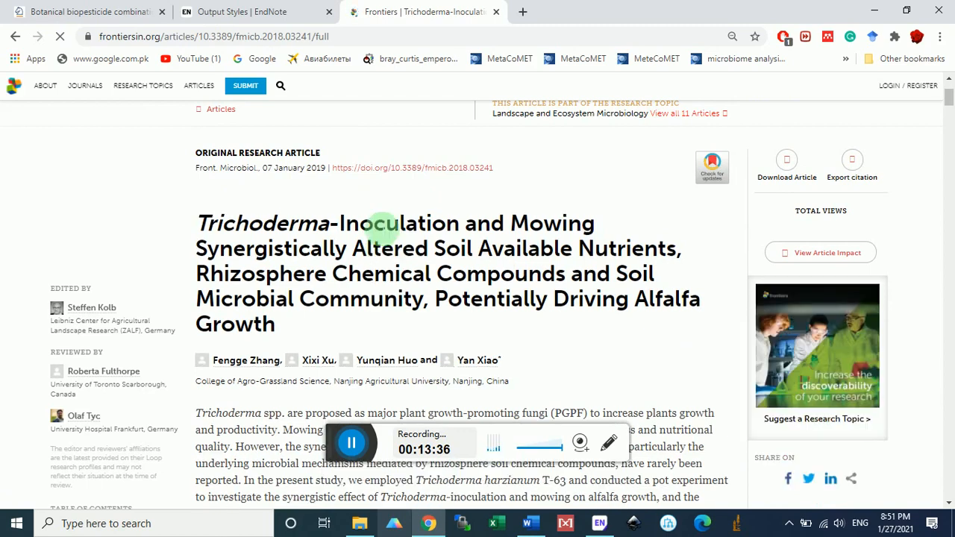
left_click(854, 161)
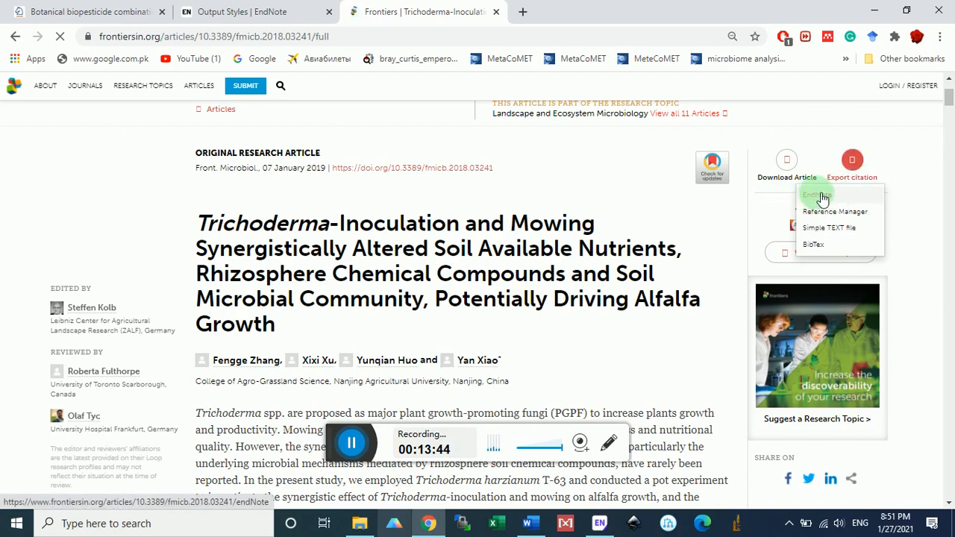
left_click(822, 197)
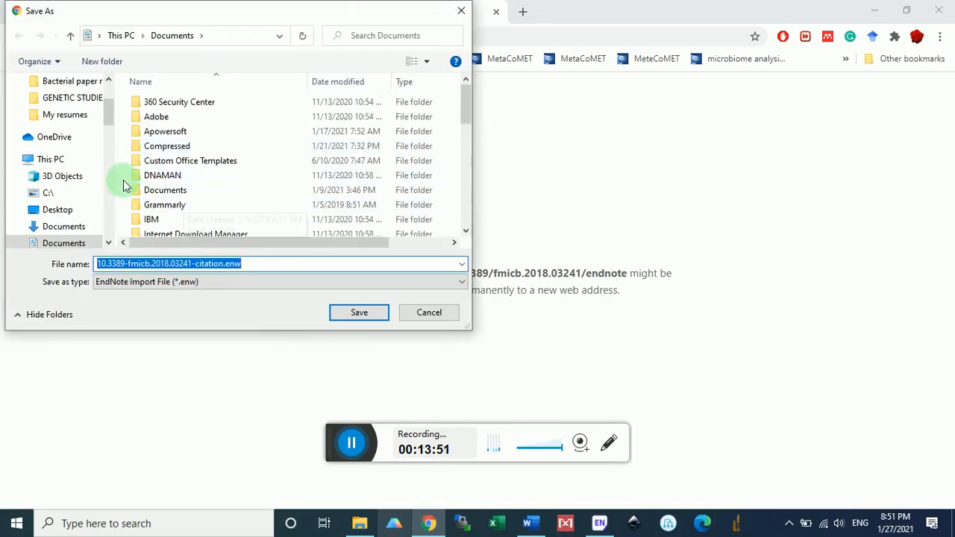
left_click_drag(106, 115, 106, 94)
left_click(70, 108)
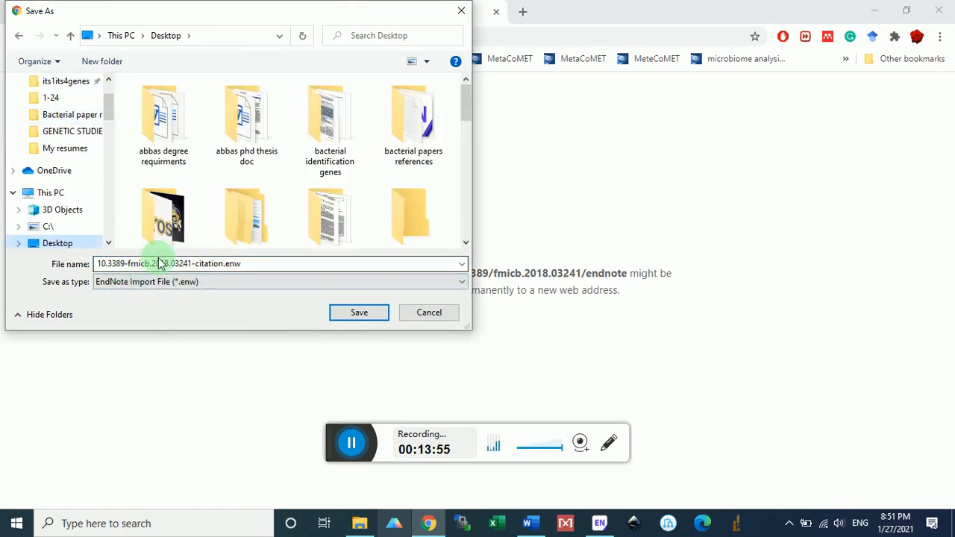
left_click(377, 313)
left_click(506, 267)
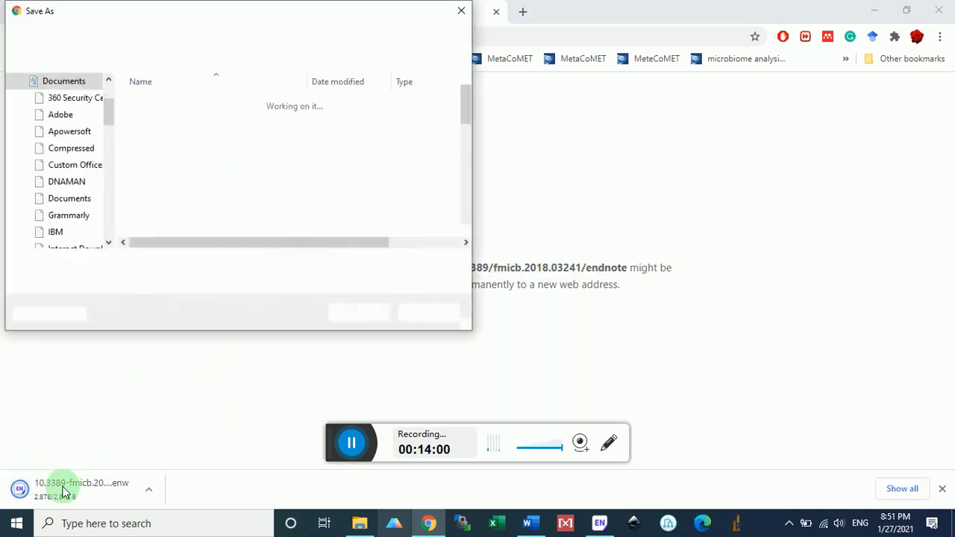
left_click(428, 316)
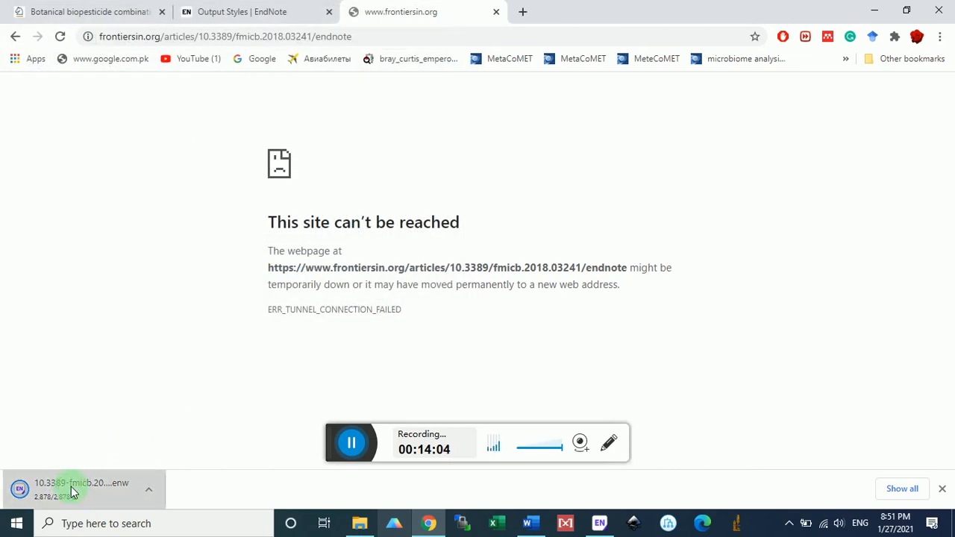
- Open the downloaded .enw citation to import it into EndNote, add the Trichoderma reference to the Endnote tutorial group, and show that group
left_click(73, 490)
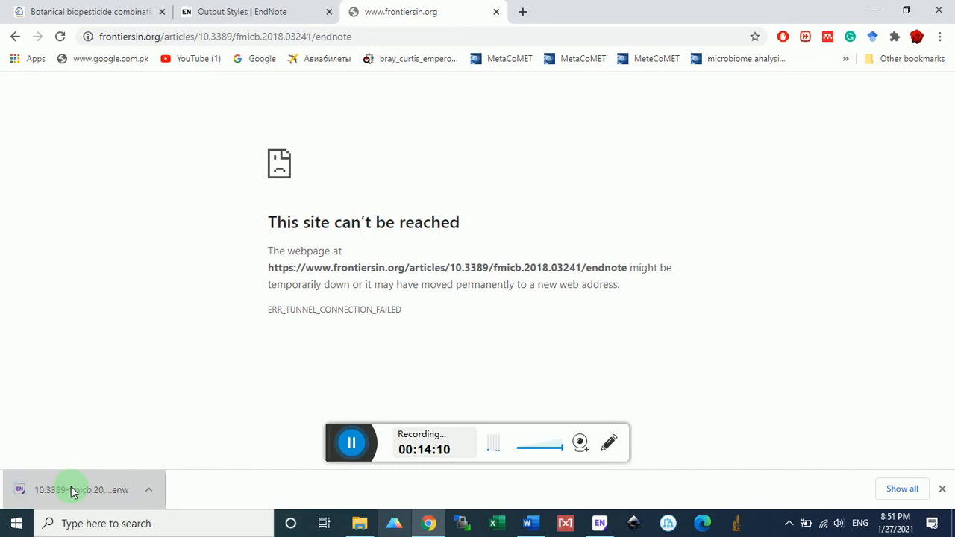
left_click(72, 489)
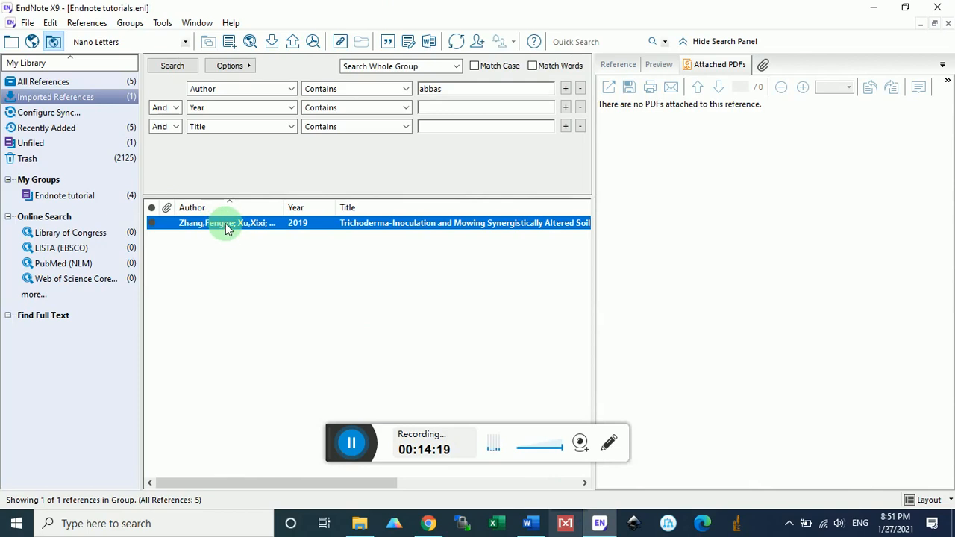
left_click_drag(223, 223, 93, 208)
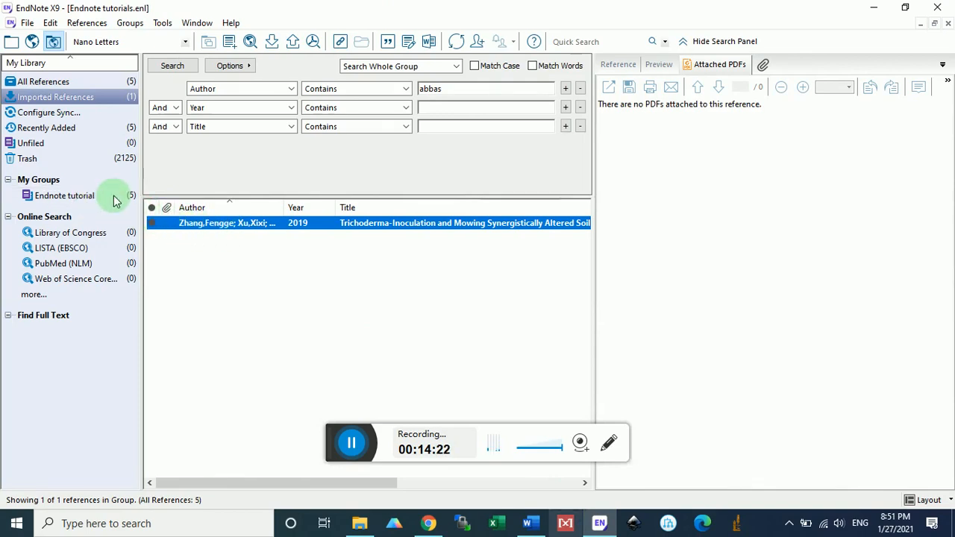
left_click(76, 198)
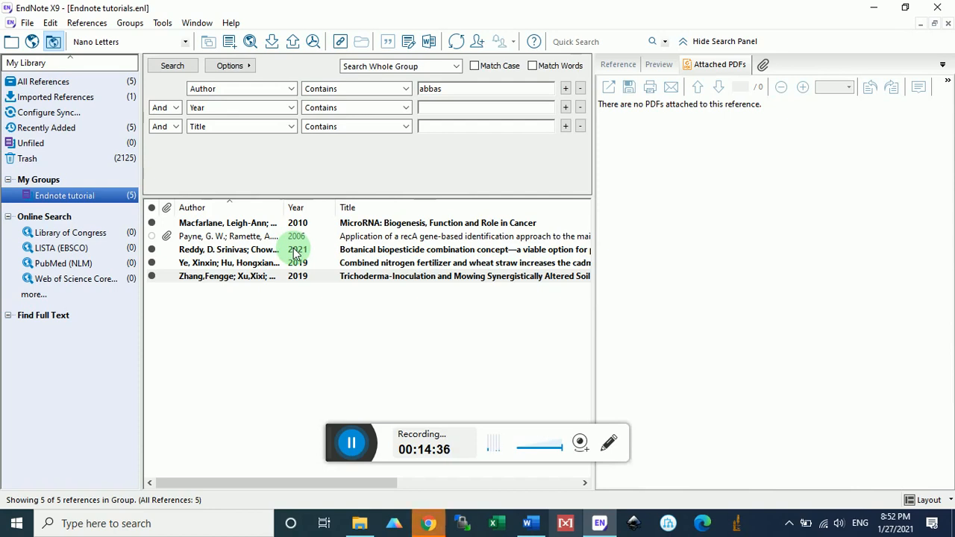
- Switch to Chrome, cancel the remaining save request and close the Frontiers page, and return to EndNote
left_click(430, 522)
left_click(430, 313)
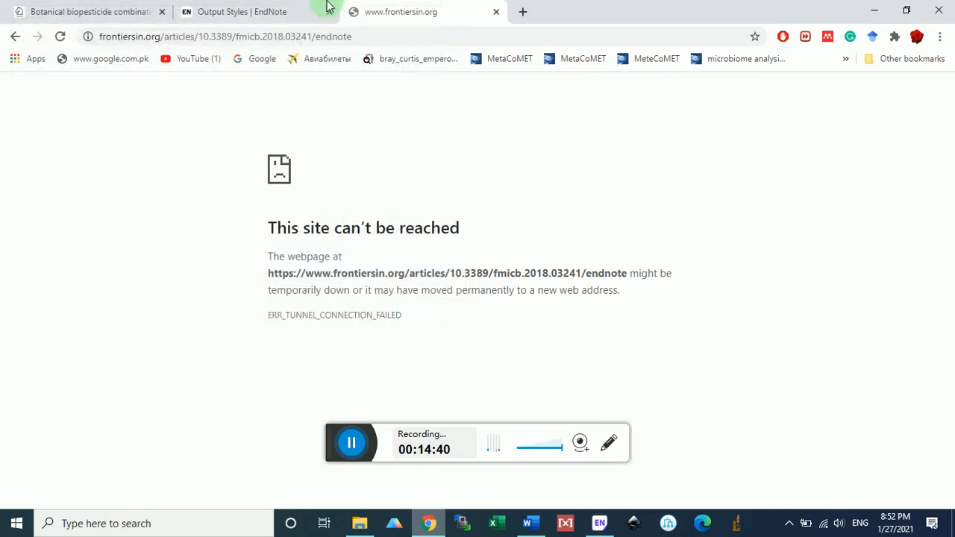
left_click(497, 13)
left_click(257, 11)
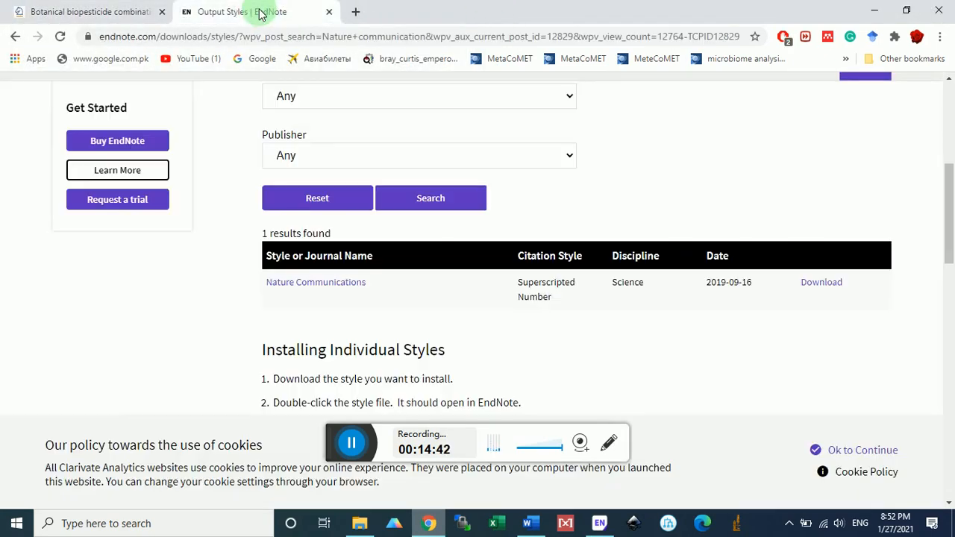
left_click(124, 6)
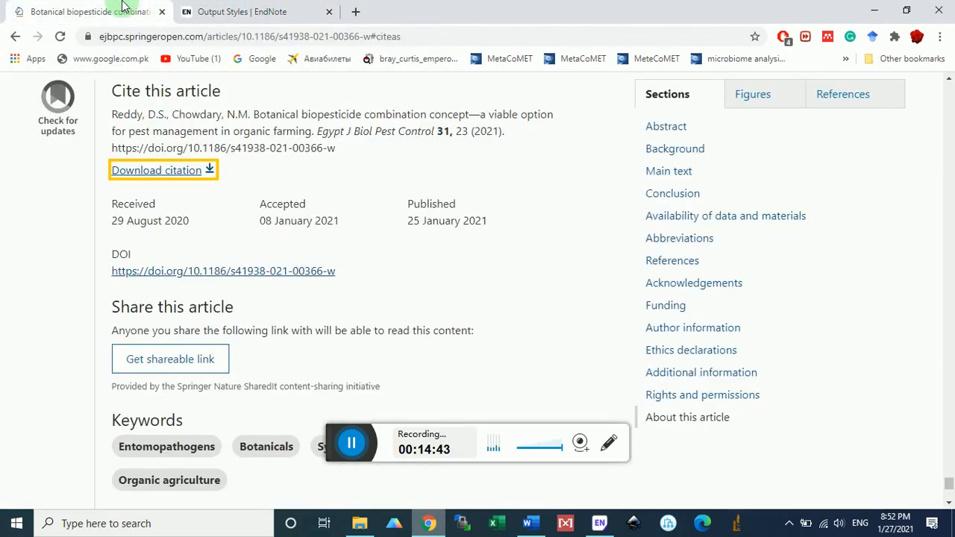
left_click(532, 524)
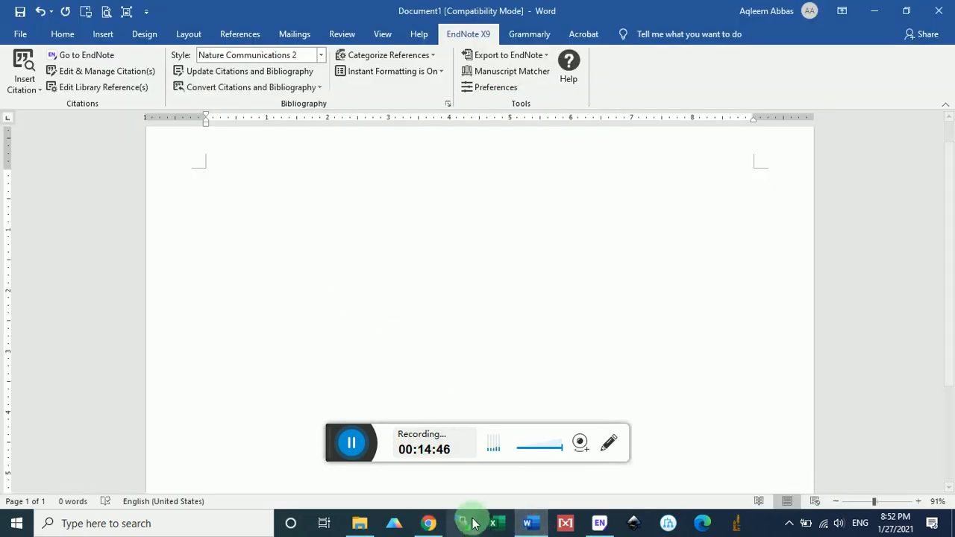
left_click(600, 523)
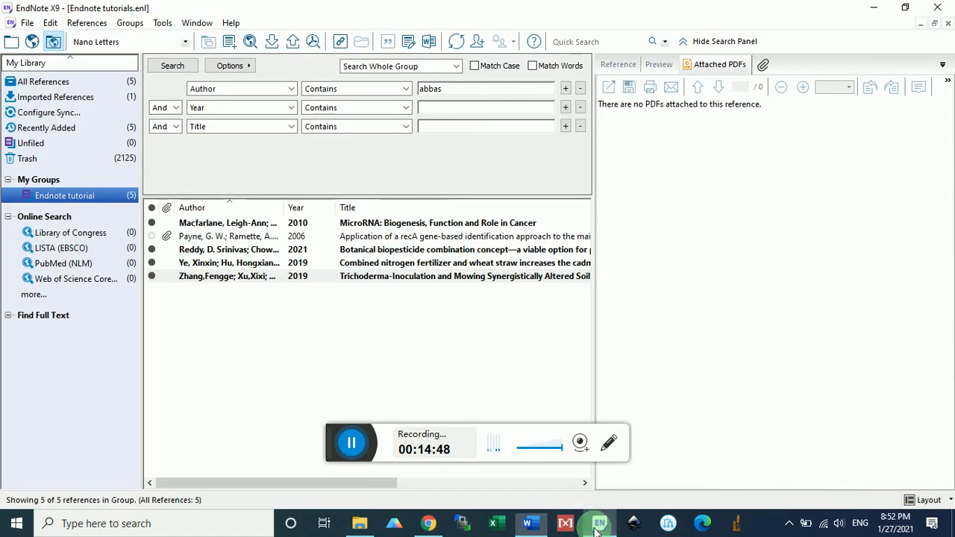
- Check the recA gene and Trichoderma references for attached PDFs, and select all references in the Endnote tutorial group
left_click(171, 238)
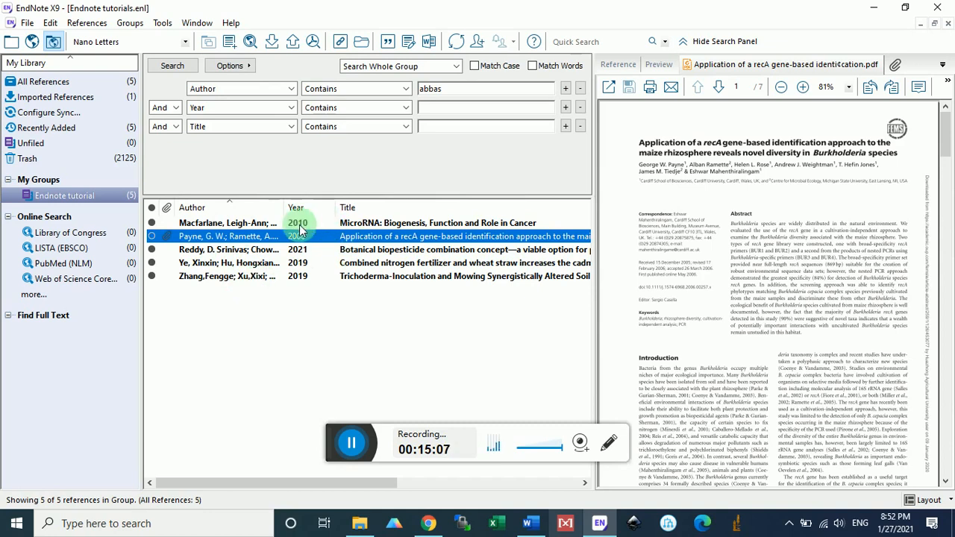
left_click(286, 278)
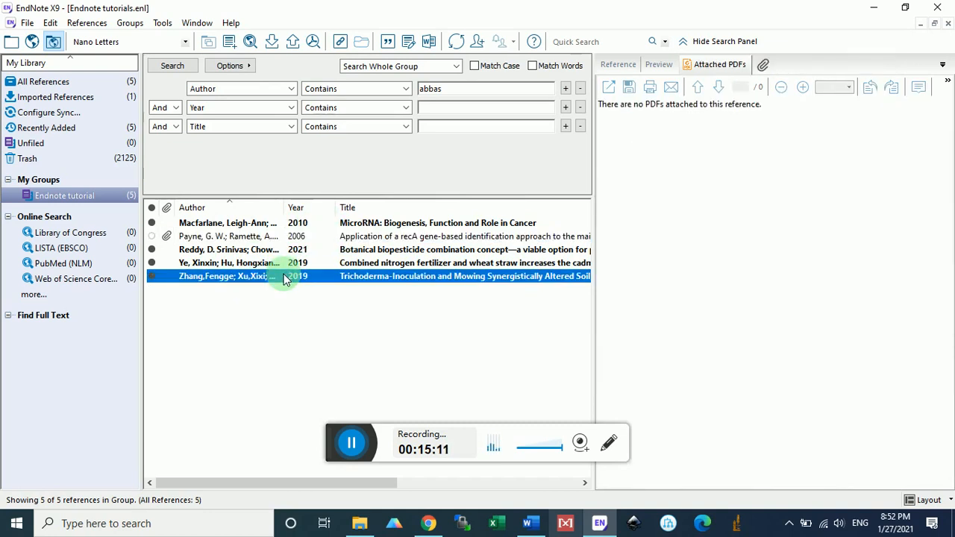
left_click(270, 236)
key("ctrl+a")
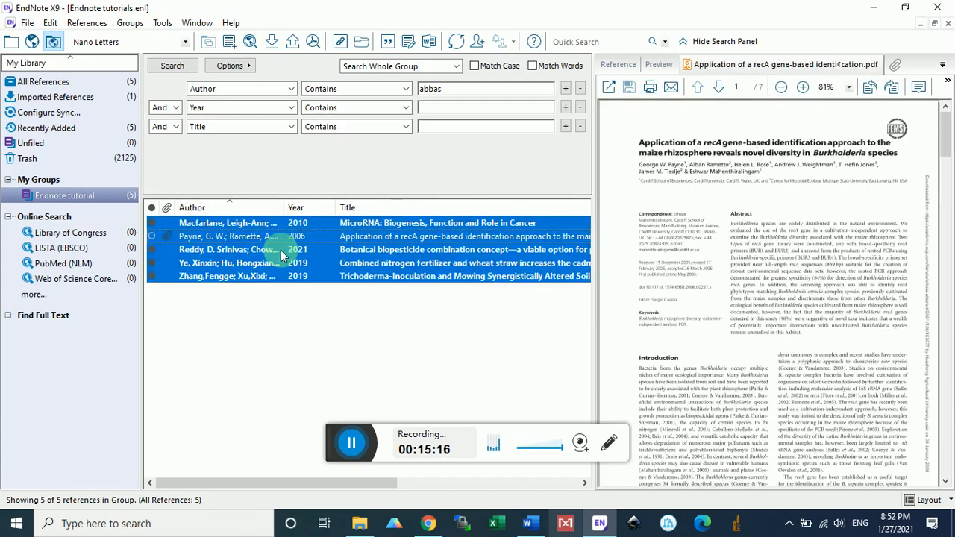
- Show the contents of the Find Full Text group set, and collapse it
left_click(38, 318)
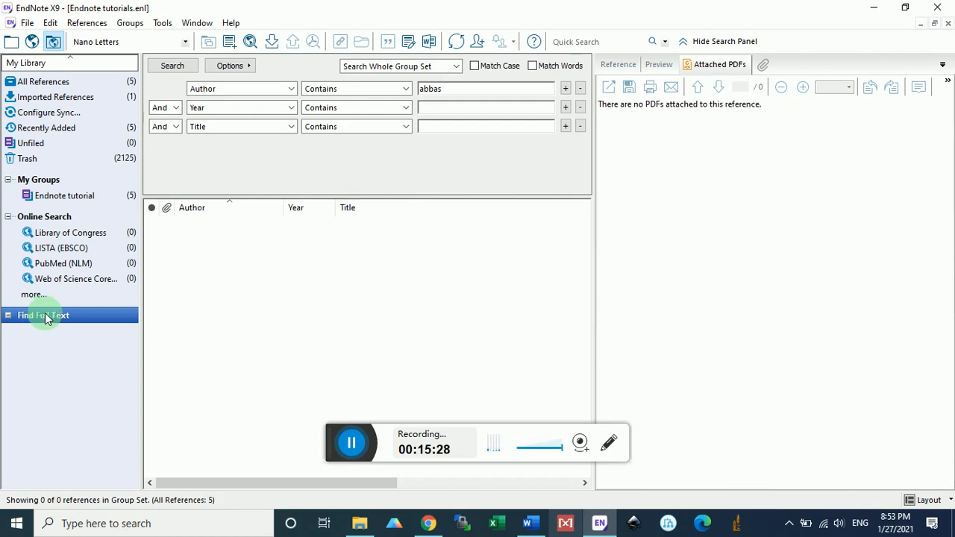
left_click(618, 113)
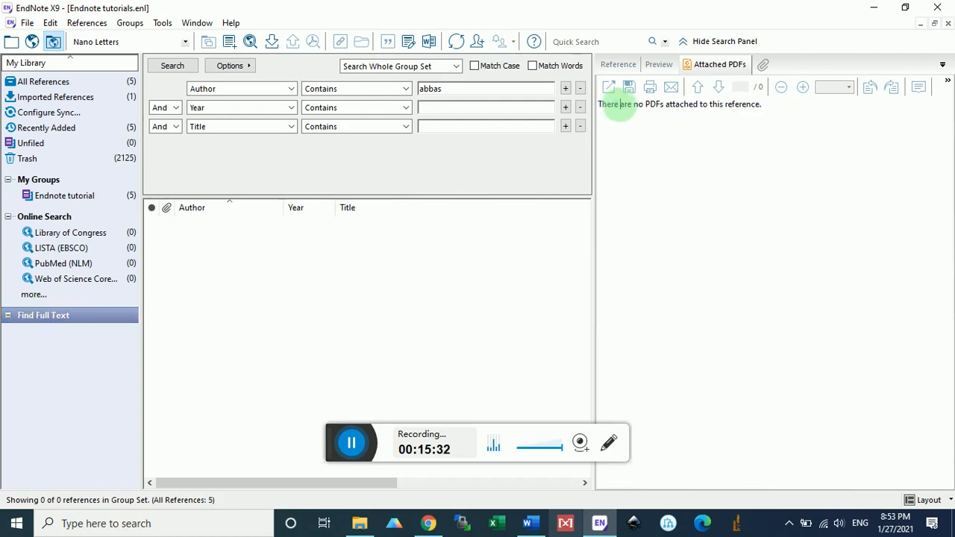
left_click(10, 318)
left_click(7, 318)
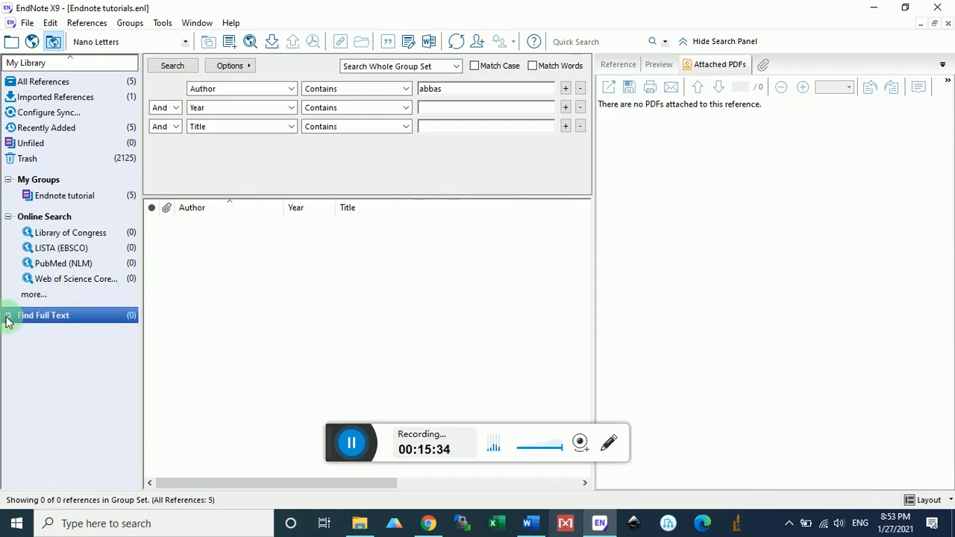
- Run Find Full Text on the MicroRNA: Biogenesis, Function and Role in Cancer reference in the Endnote tutorial group
left_click(86, 196)
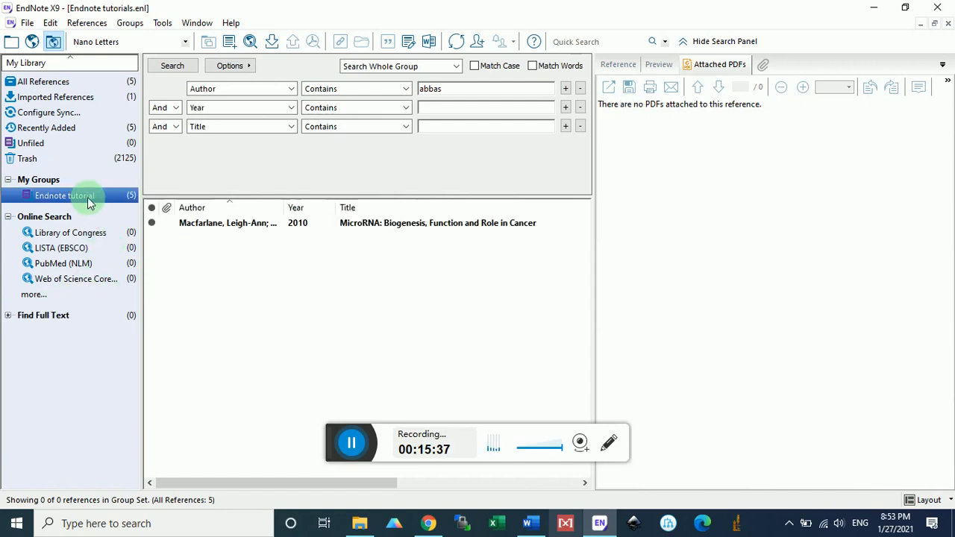
right_click(364, 225)
left_click(349, 223)
left_click(352, 224)
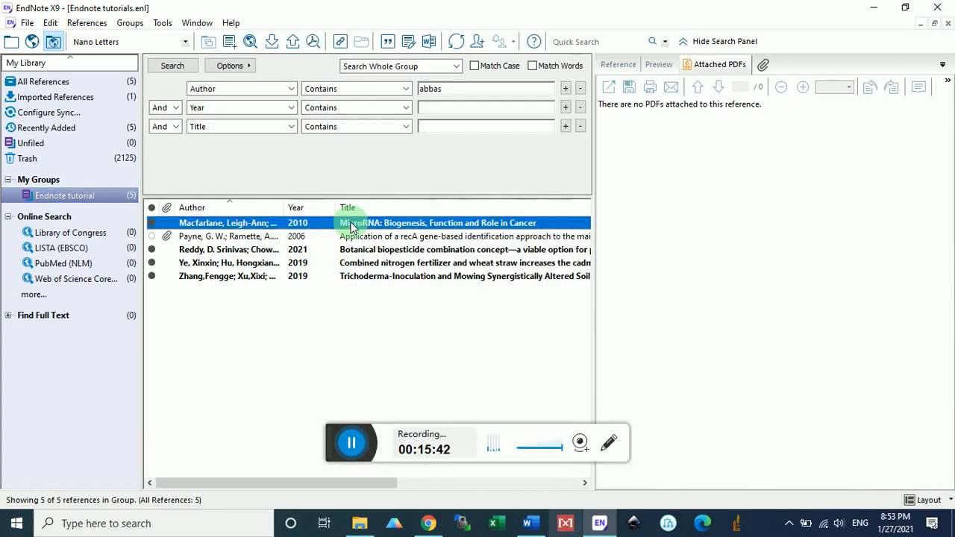
right_click(352, 227)
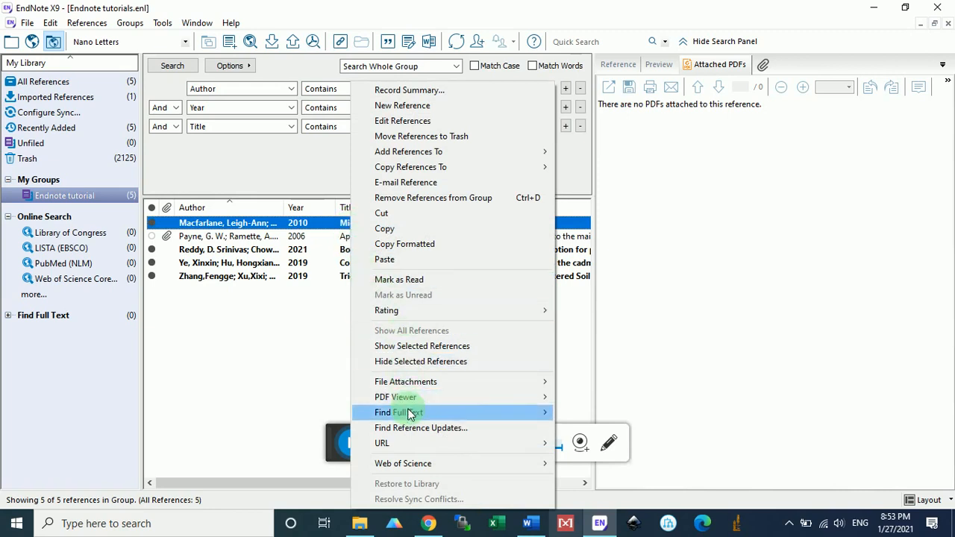
mouse_move(414, 413)
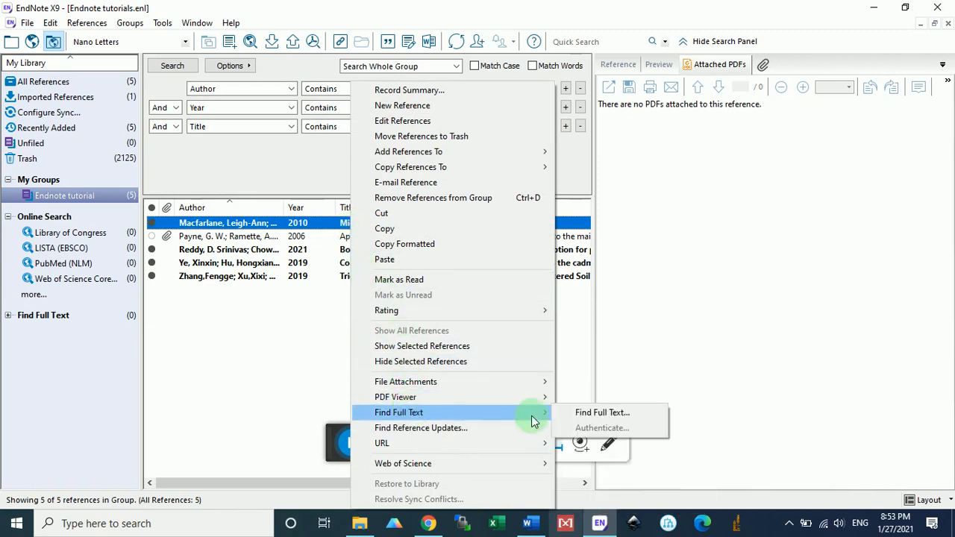
left_click(581, 415)
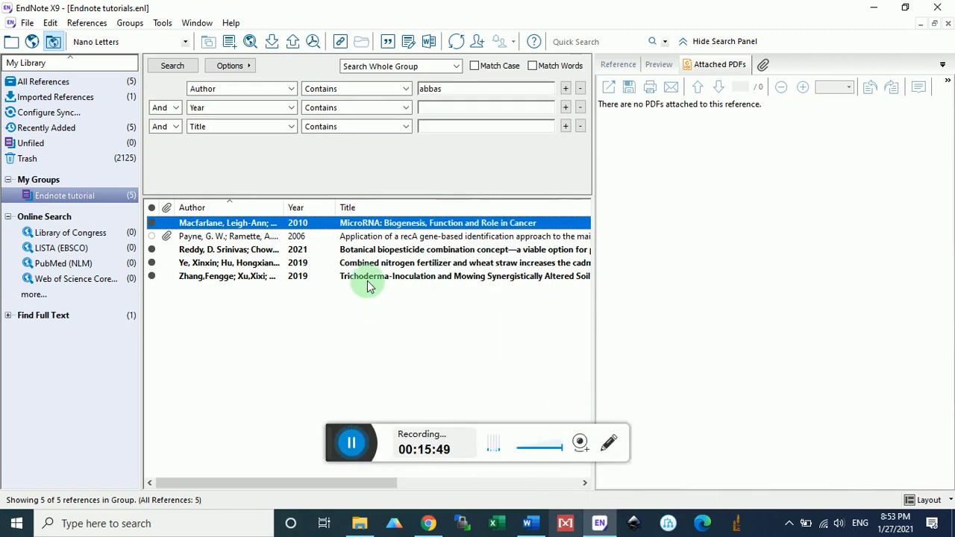
- Open the MicroRNA reference from the Find Full Text group set, check its attached PDFs, and close the reference
left_click(110, 316)
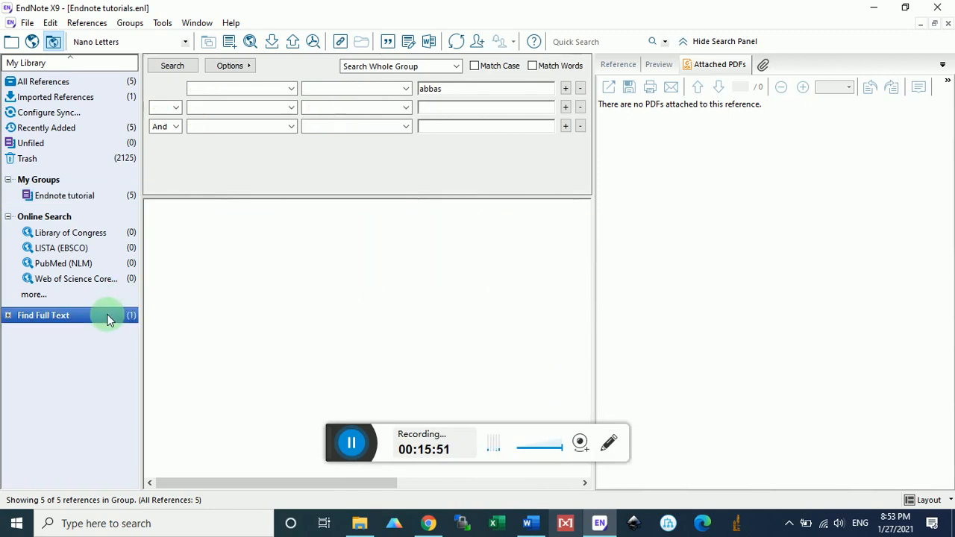
left_click(281, 223)
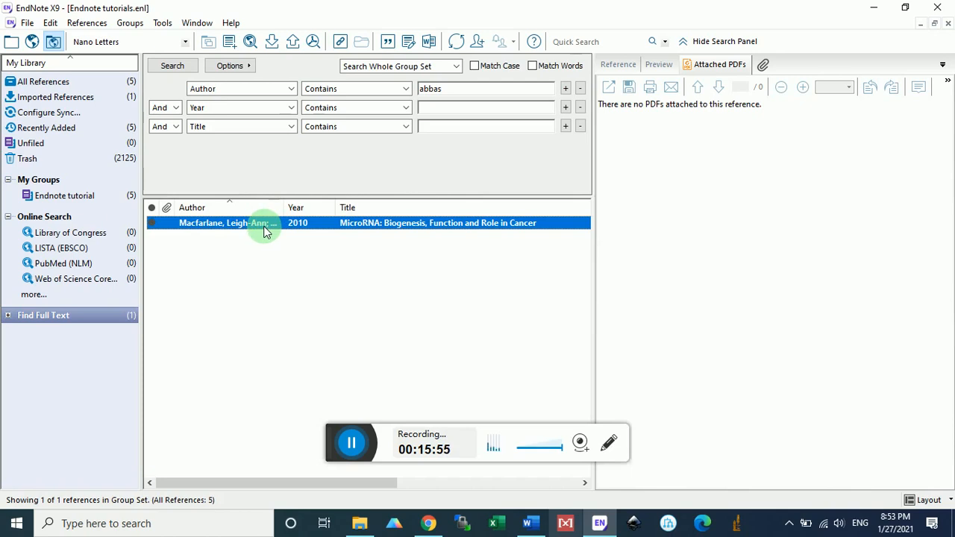
double_click(283, 226)
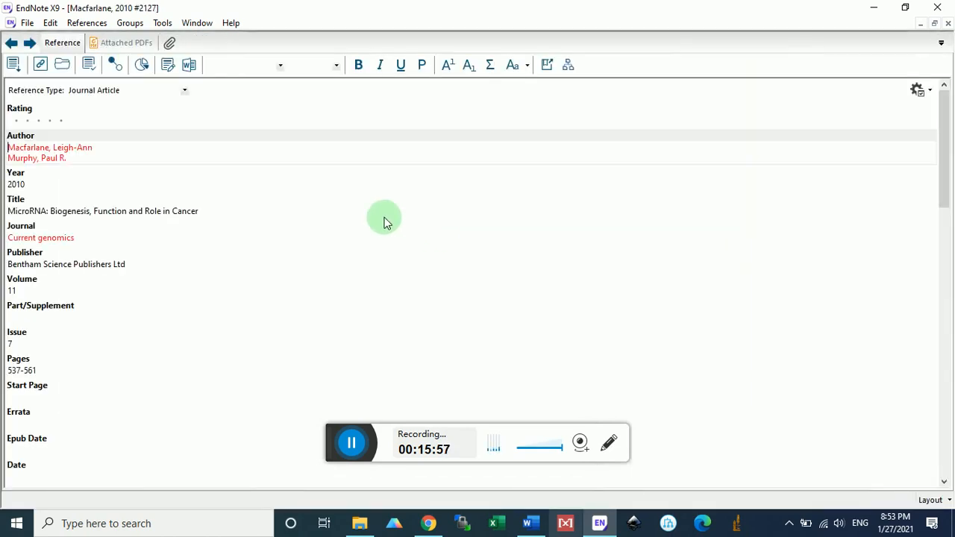
left_click(127, 42)
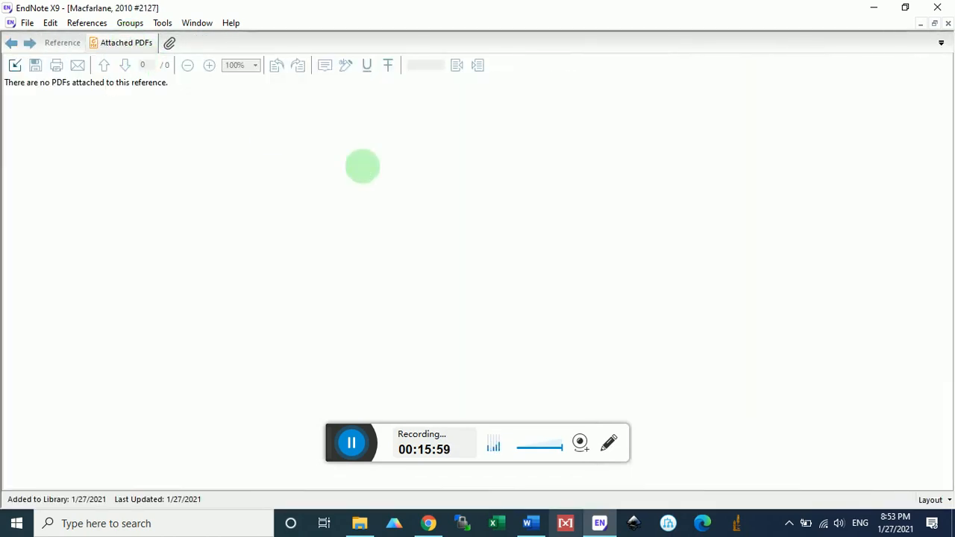
left_click(948, 23)
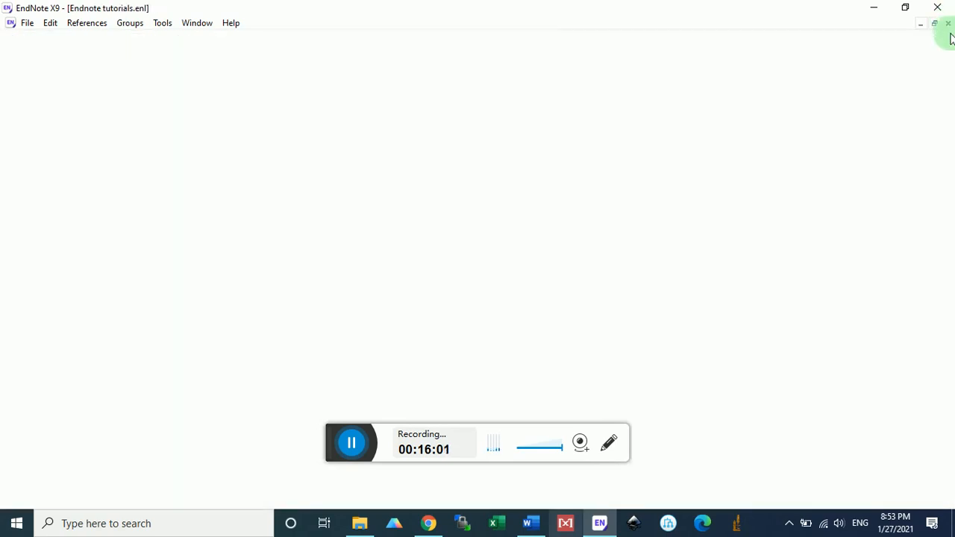
- View the PDF attached to the MicroRNA reference in the Endnote tutorial group
left_click(68, 197)
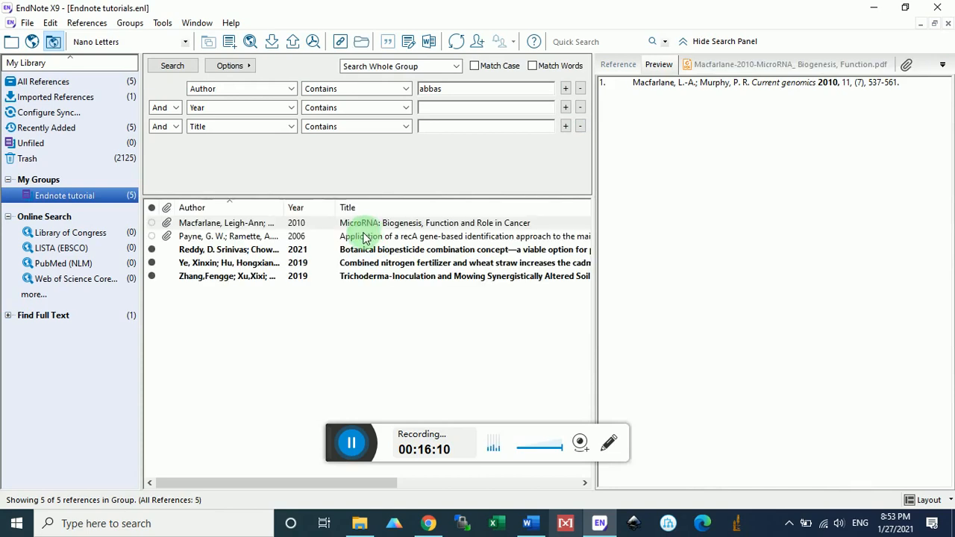
left_click(210, 227)
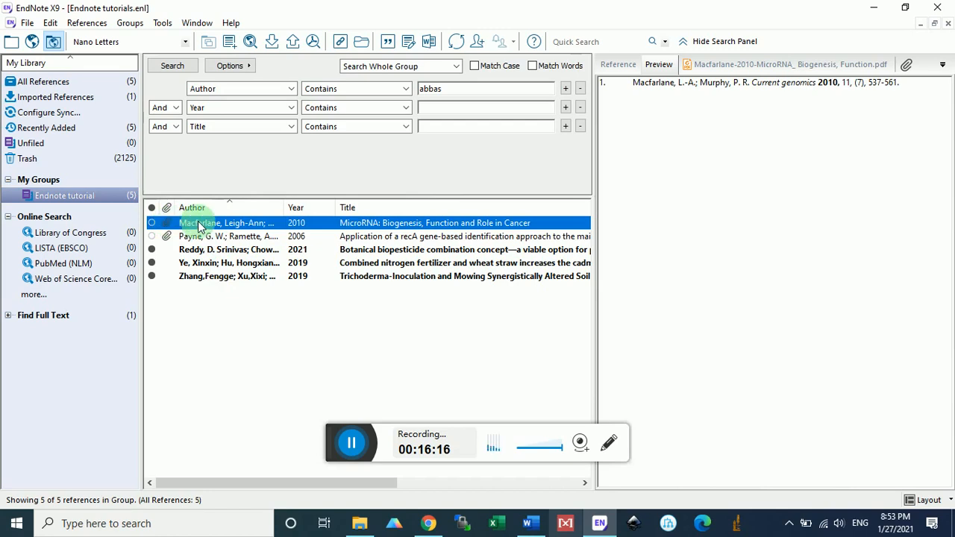
left_click(740, 64)
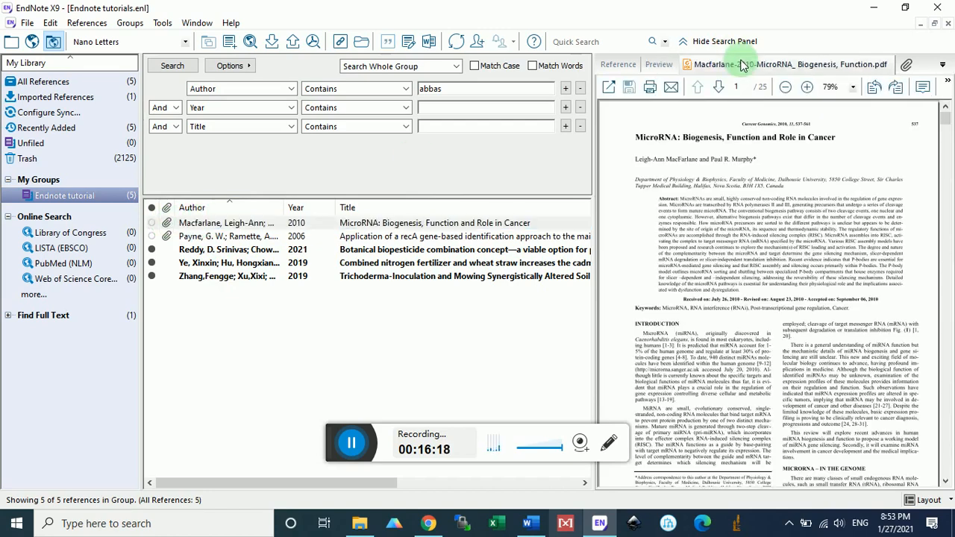
scroll(735, 269, "down", 1)
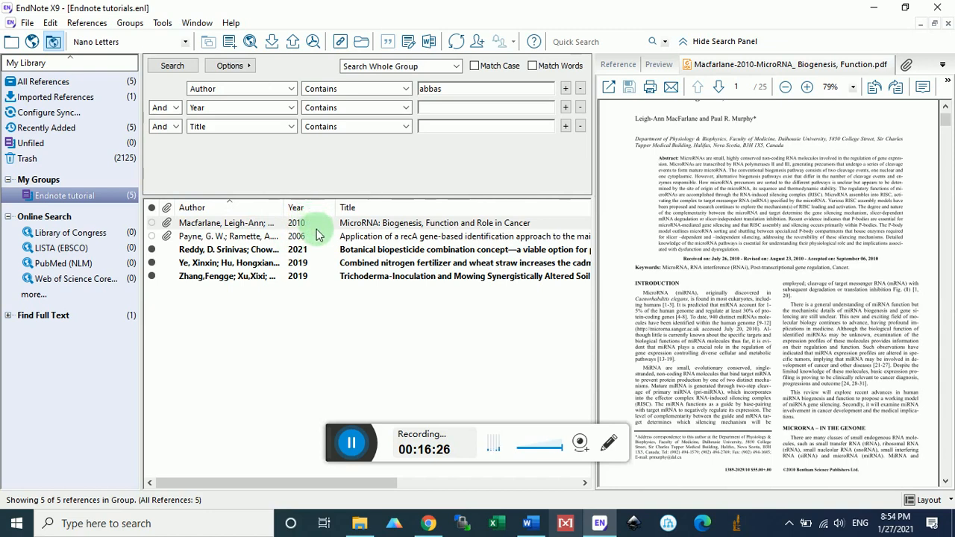
- Show the Find Full Text commands available for the MicroRNA reference, and dismiss them
right_click(312, 252)
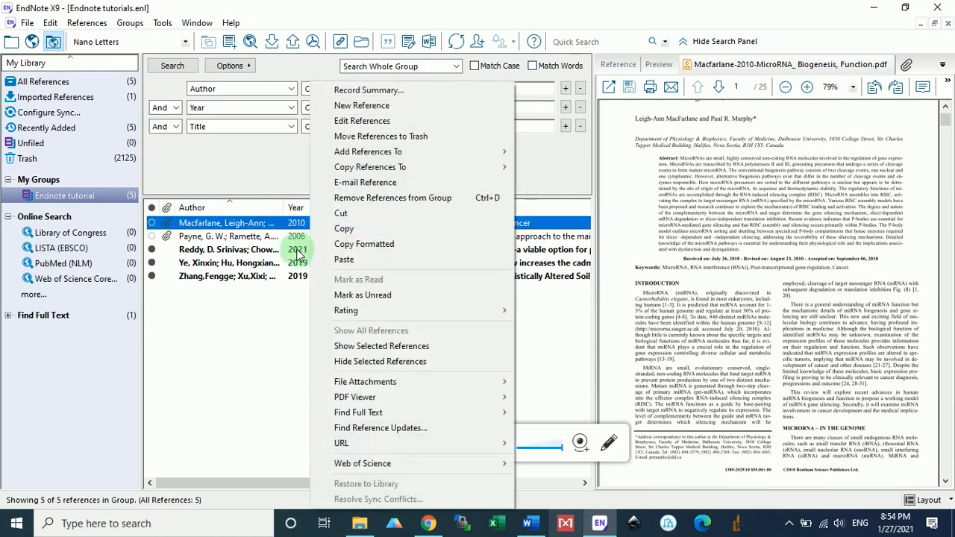
right_click(300, 252)
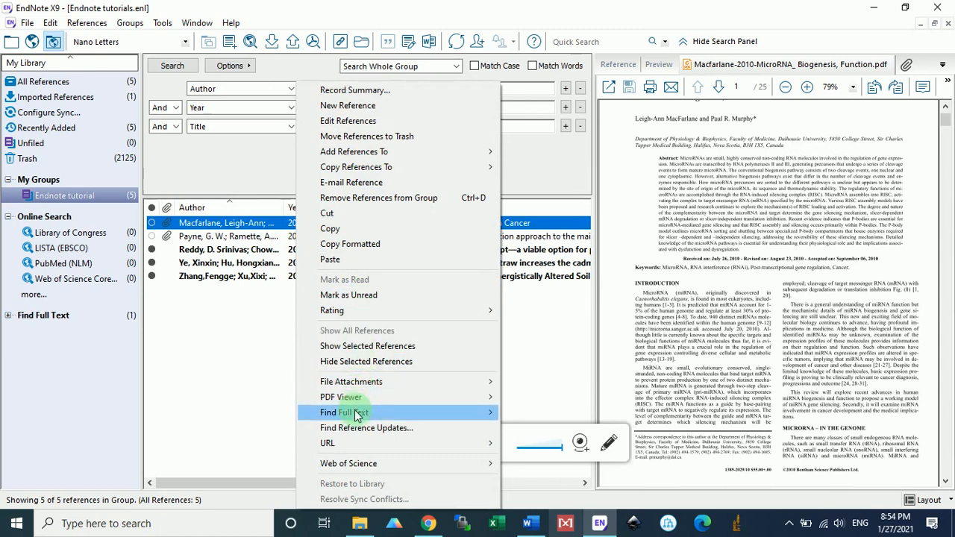
mouse_move(356, 416)
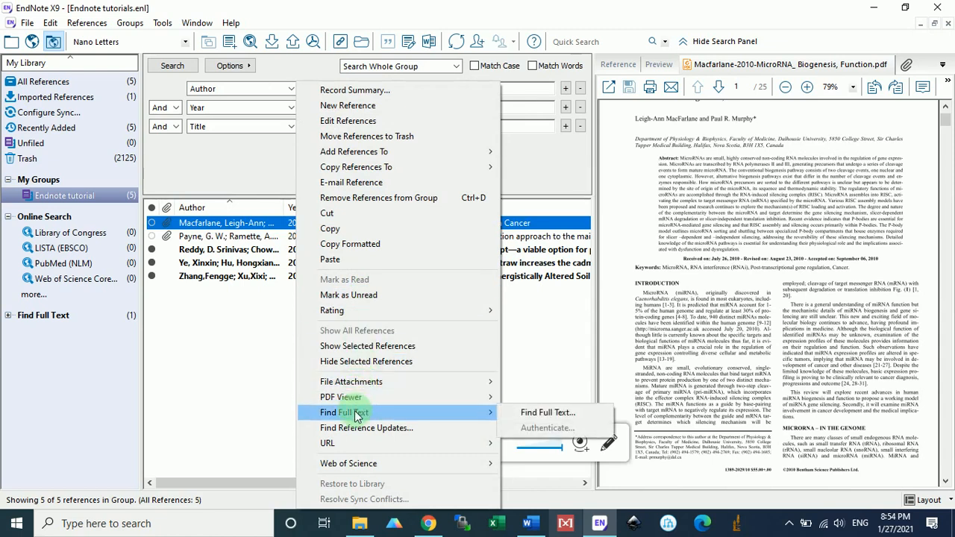
left_click(212, 296)
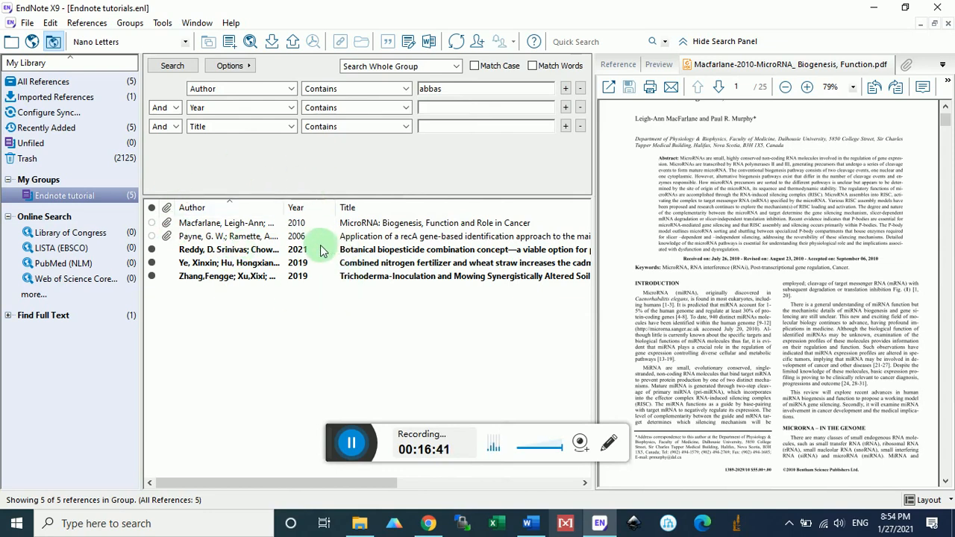
- Switch to the blank Word document and enter the title "ENDNOTE TUTUTORIALS" on the first line
left_click(531, 524)
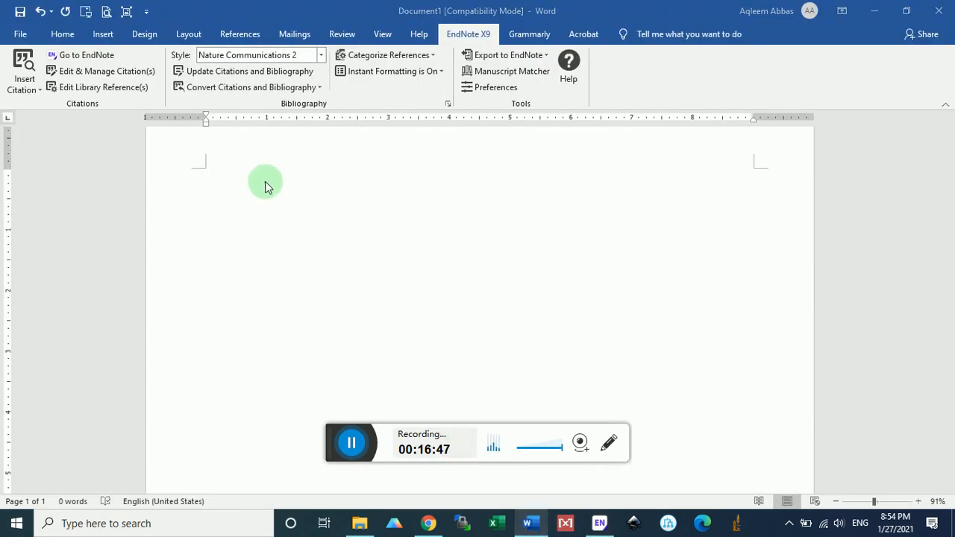
scroll(266, 187, "up", 1)
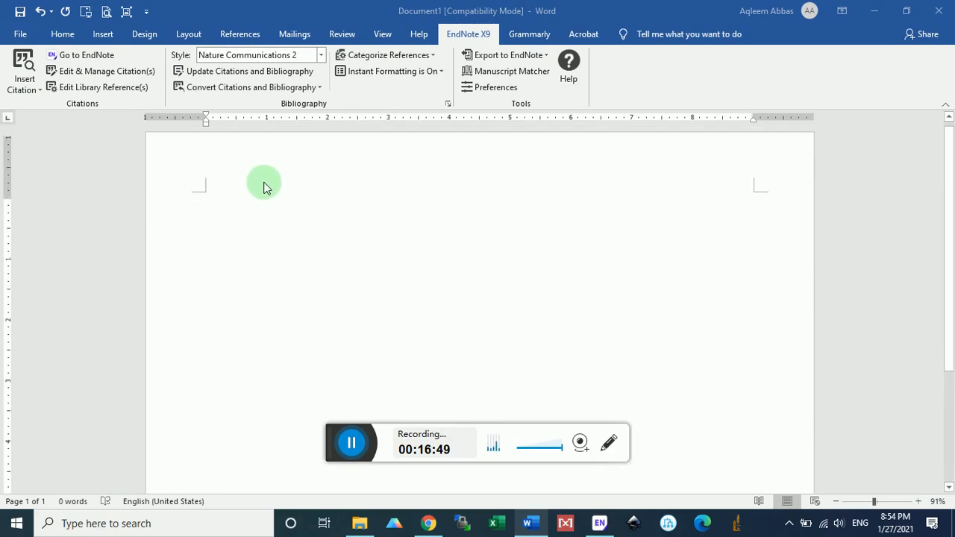
scroll(264, 187, "up", 1)
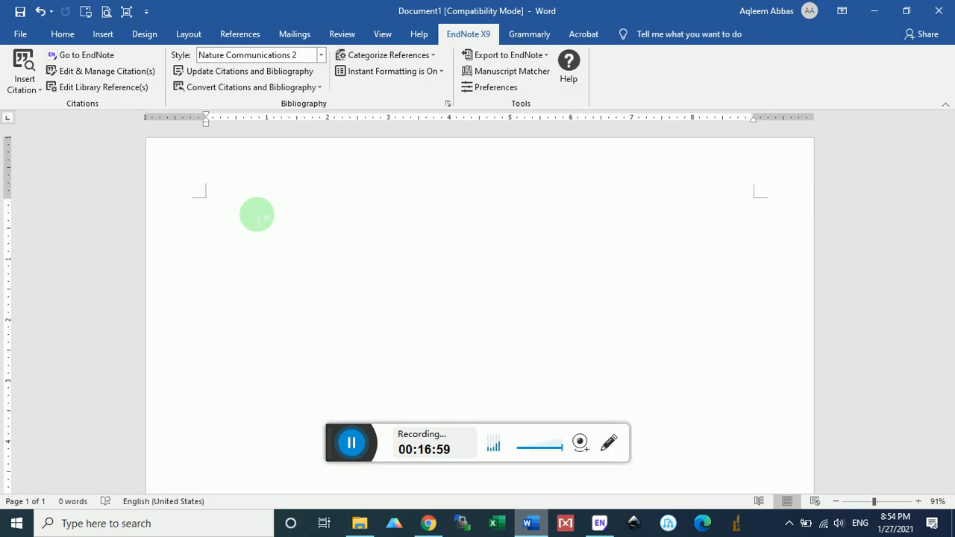
type("ENDNOTE TUTUTORIALS")
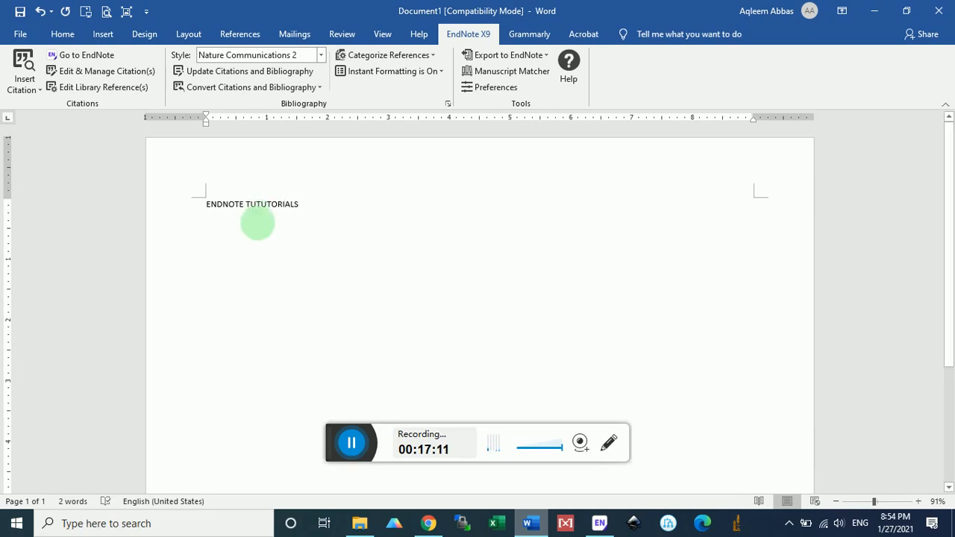
- Centre the ENDNOTE TUTUTORIALS title and make it bold
triple_click(251, 205)
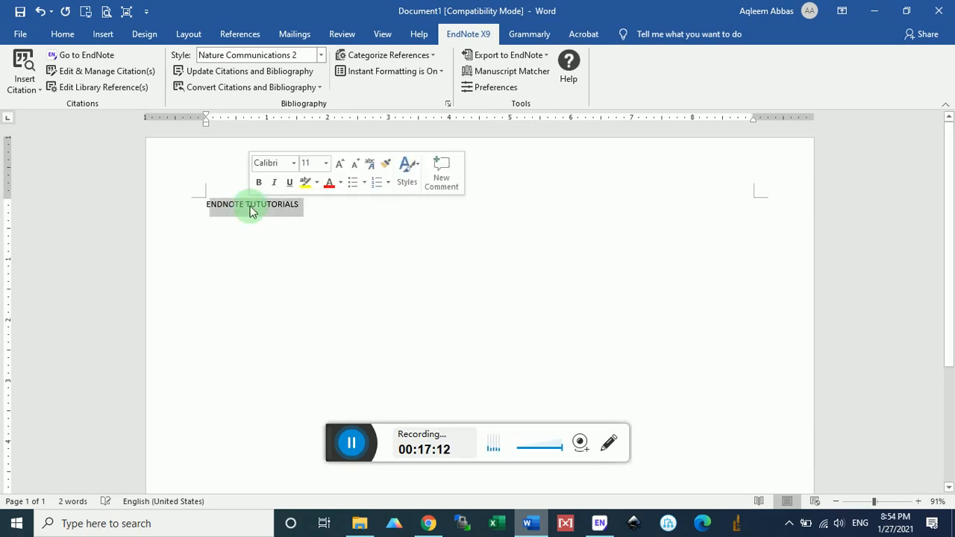
left_click(64, 36)
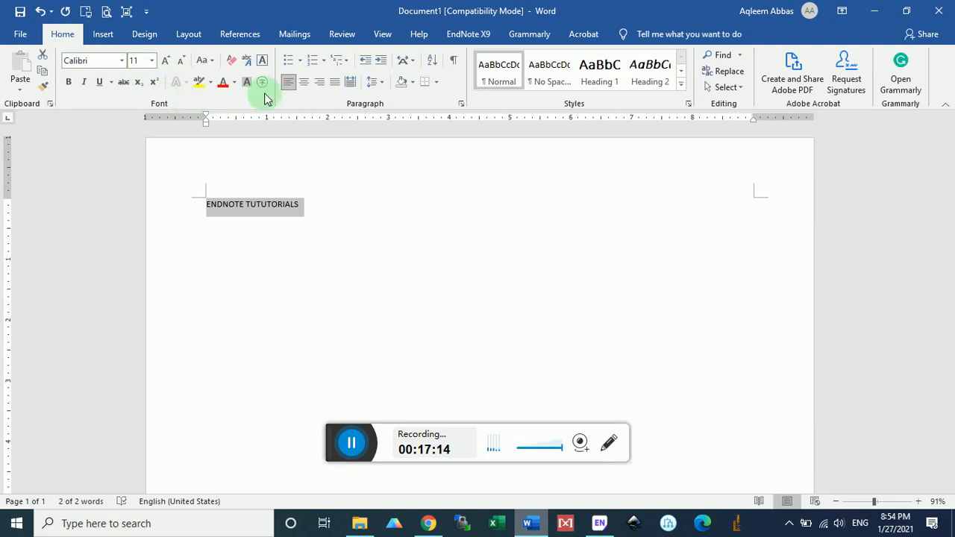
left_click(305, 82)
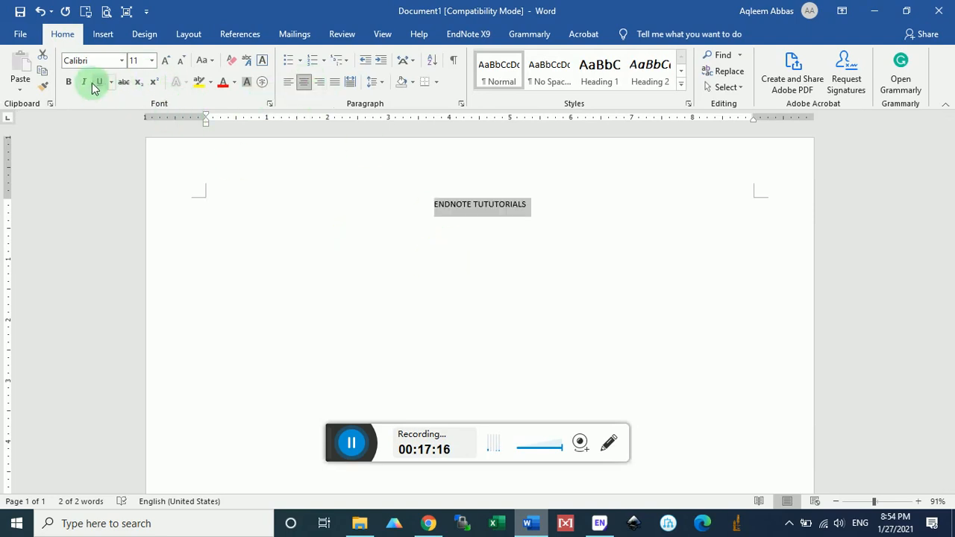
left_click(69, 82)
left_click(486, 217)
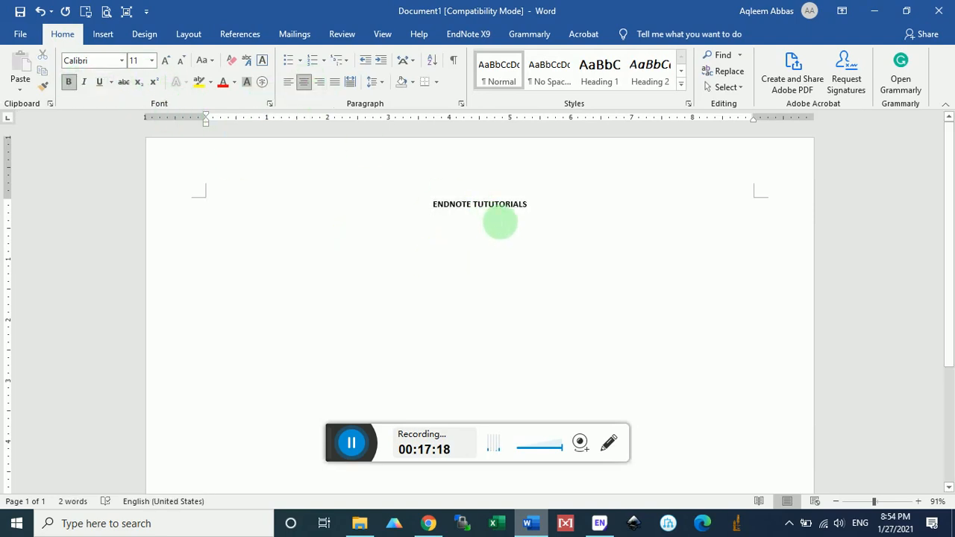
- Set the font size of the whole title to 18
left_click_drag(535, 210, 476, 206)
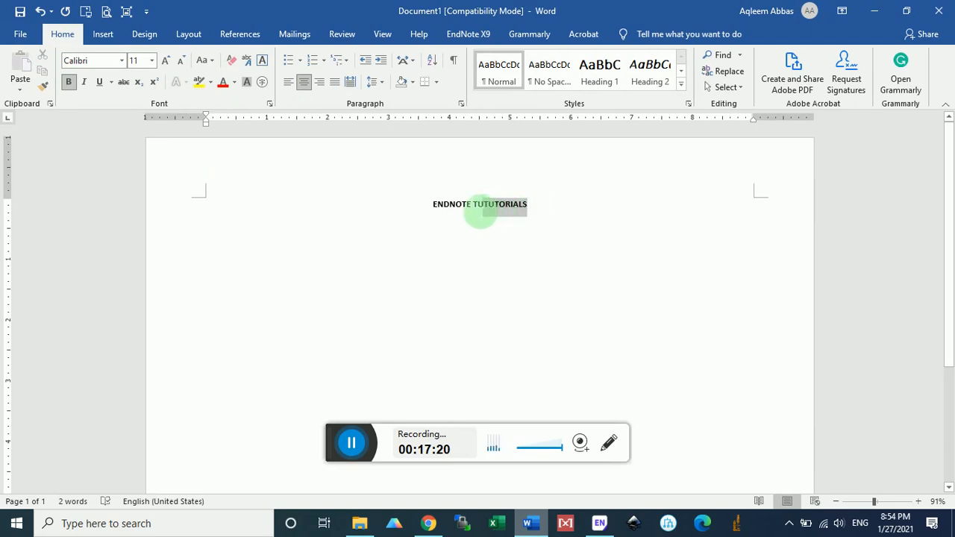
left_click(531, 211)
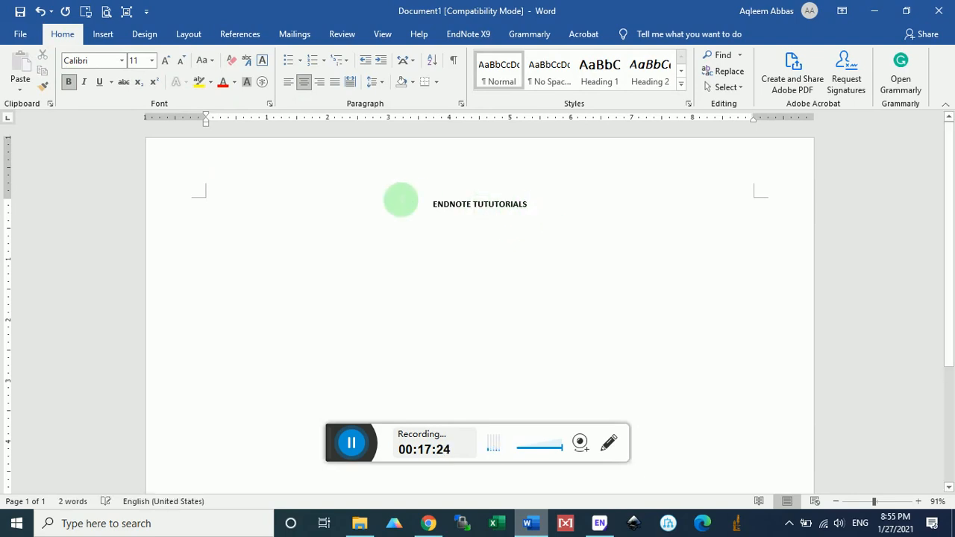
triple_click(470, 207)
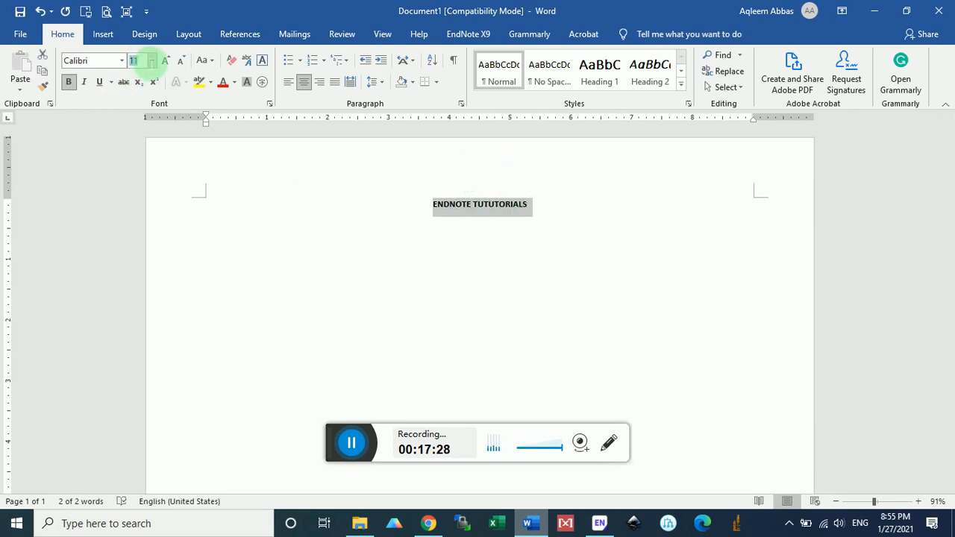
type("18")
key("Return")
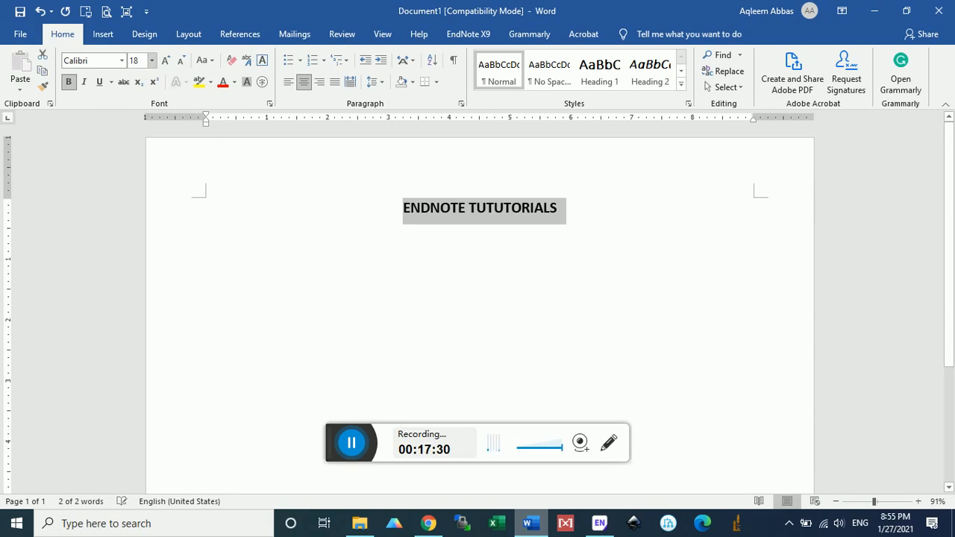
left_click(585, 215)
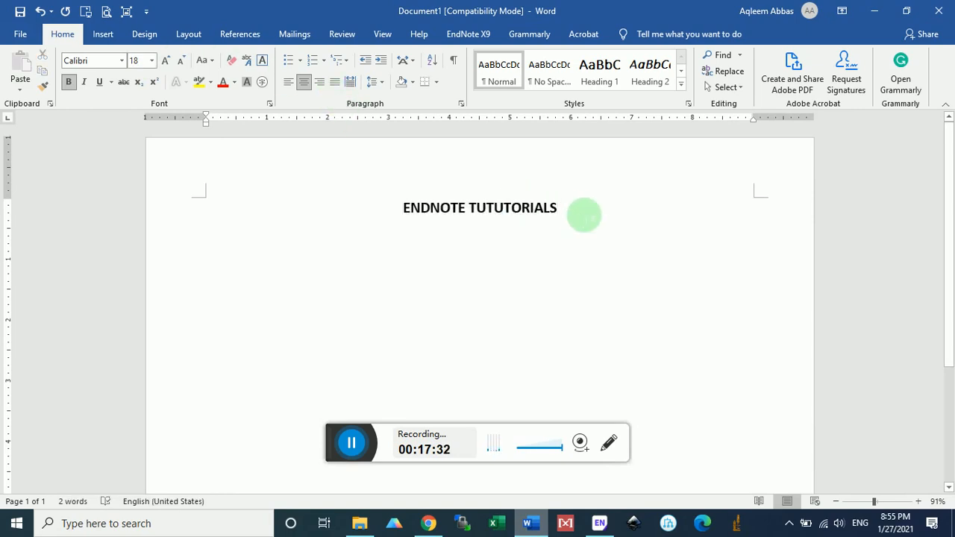
- Generate sample paragraphs below the title with the =rand() command
key("Return")
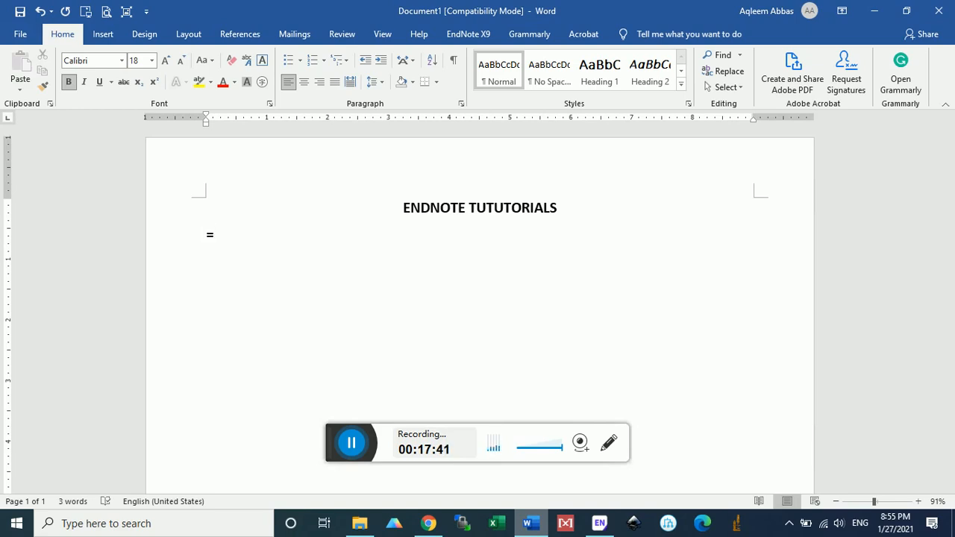
key("BackSpace")
key("BackSpace")
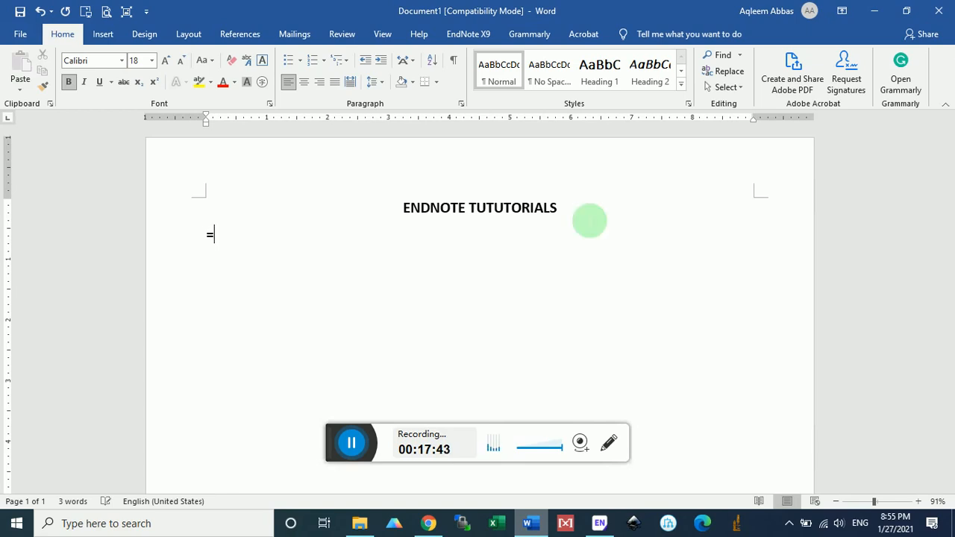
type("rand()")
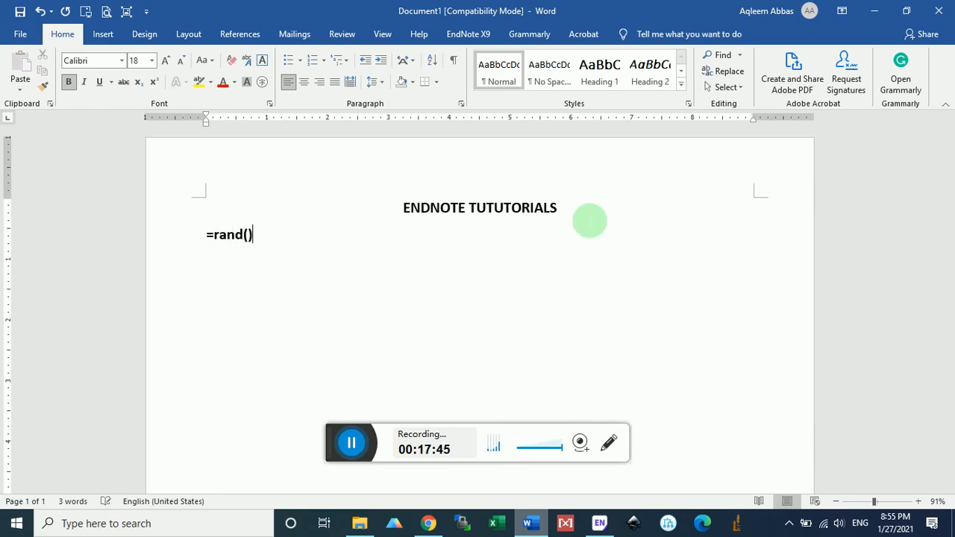
key("Return")
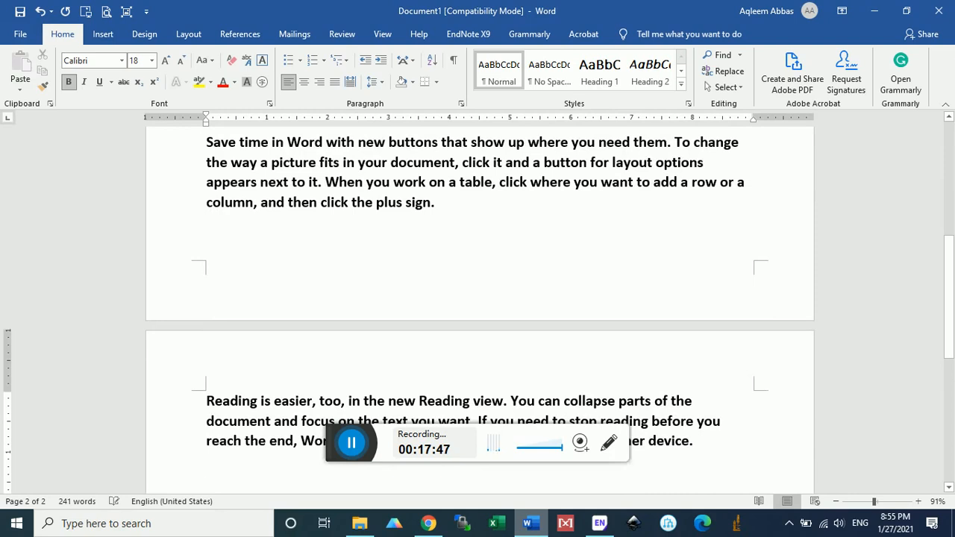
- Remove the bold formatting from all the sample paragraphs below the title
scroll(355, 201, "up", 6)
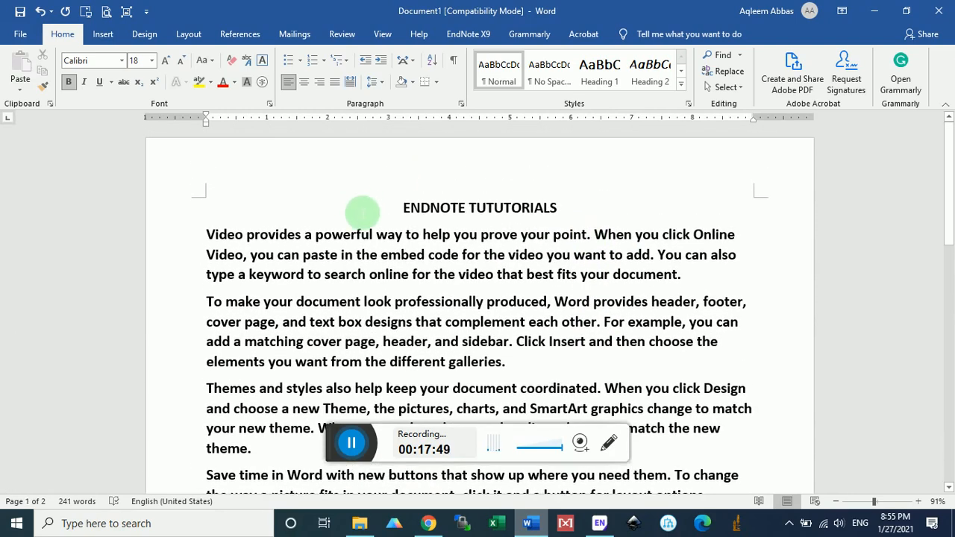
left_click_drag(207, 245, 677, 359)
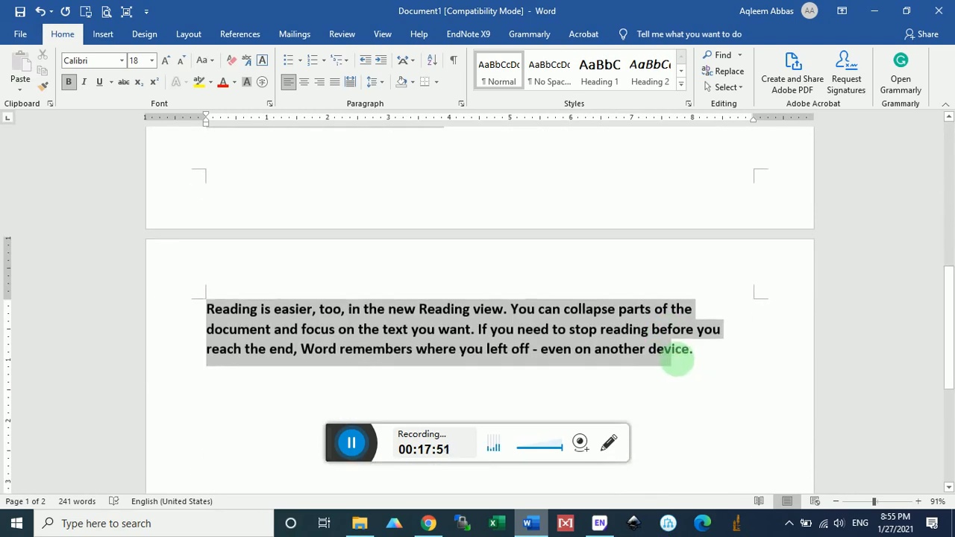
left_click(68, 82)
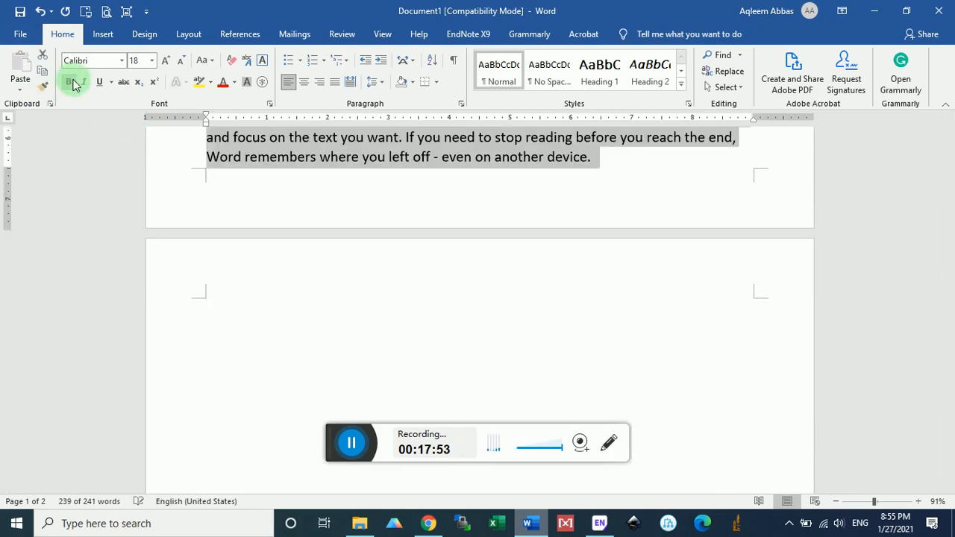
scroll(291, 348, "up", 10)
left_click(385, 255)
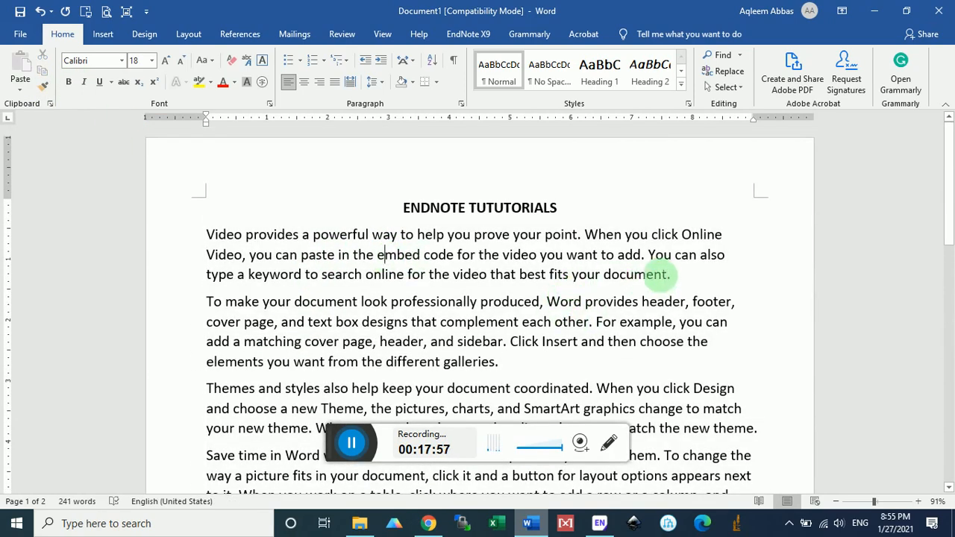
- Insert a citation of the MicroRNA: Biogenesis, Function and Role in Cancer reference from EndNote at the end of the first paragraph
left_click(671, 276)
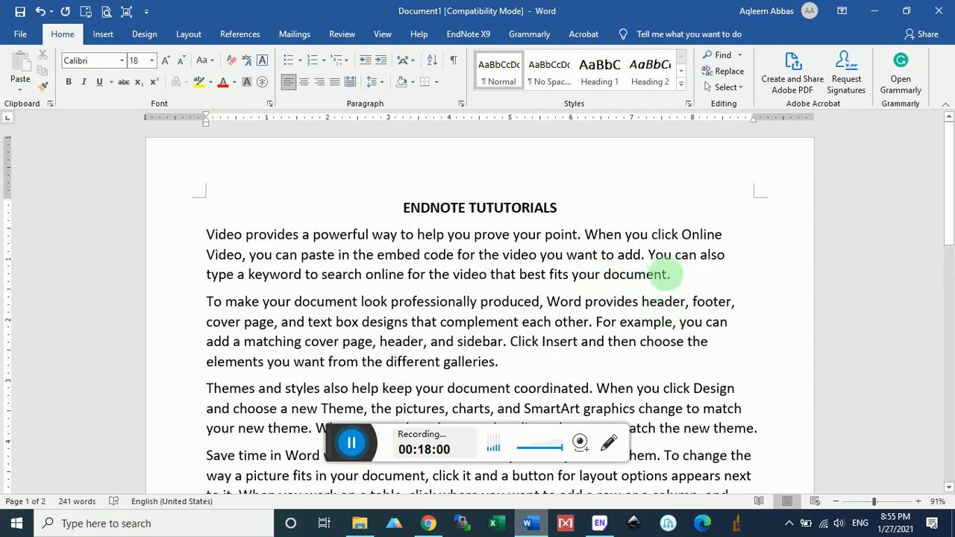
left_click(456, 37)
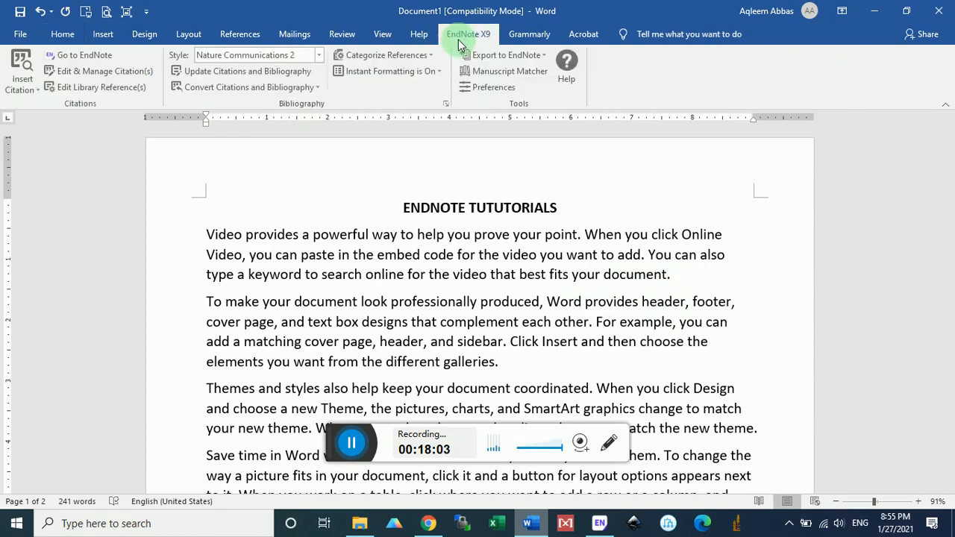
left_click(97, 57)
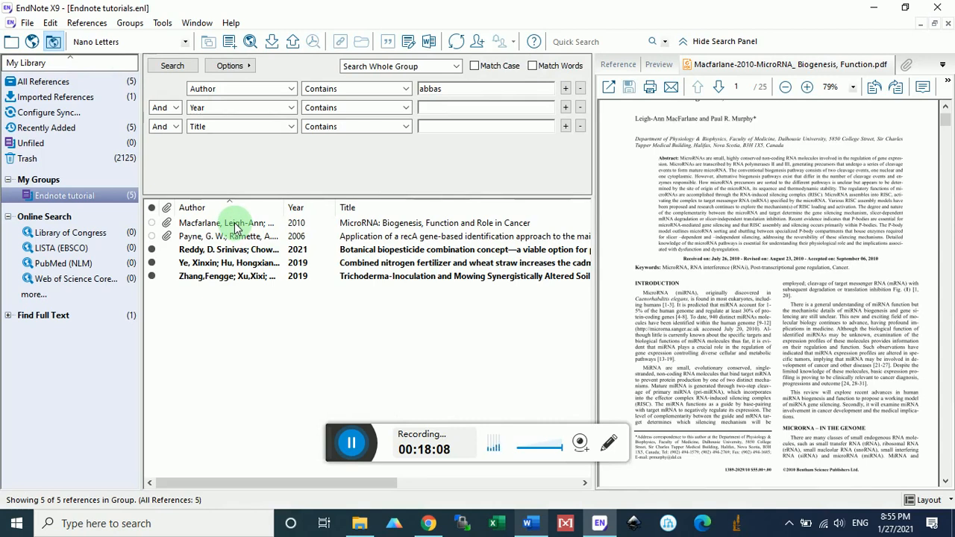
left_click(235, 225)
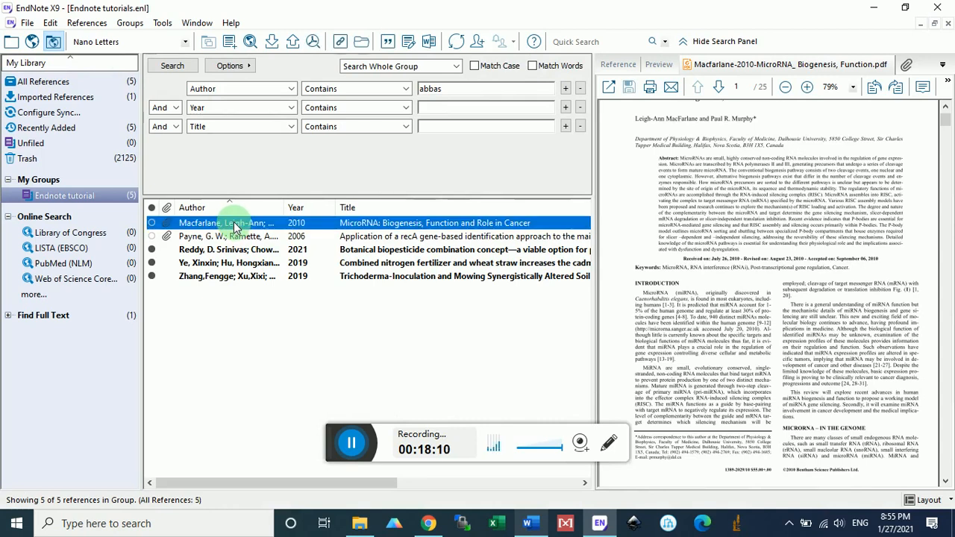
left_click(388, 46)
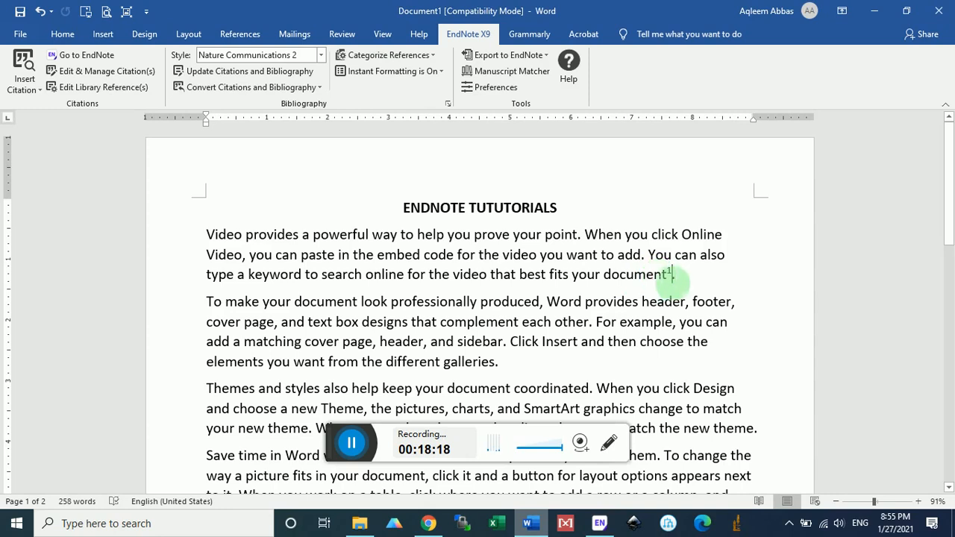
- Change the document's EndNote citation style to Environmental Microbiology Copy
left_click(669, 275)
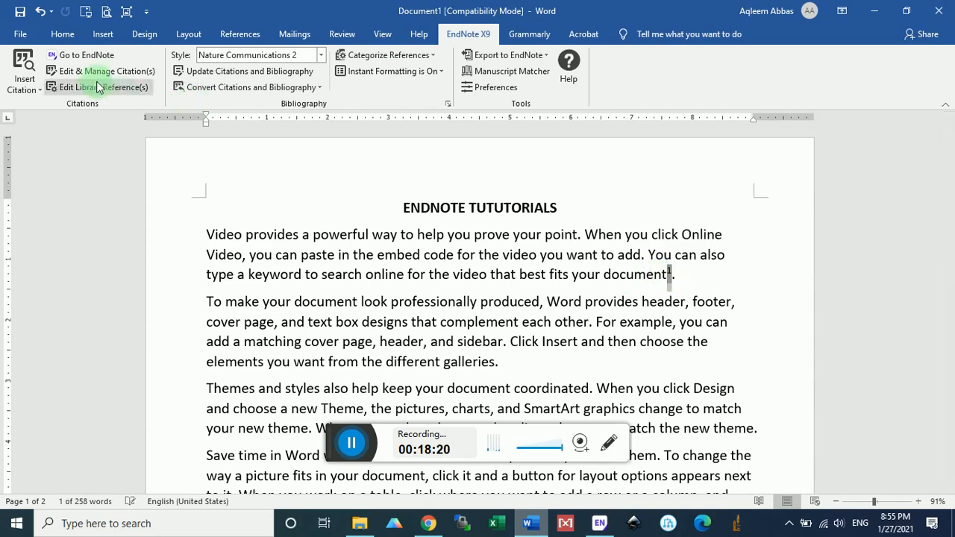
left_click(67, 35)
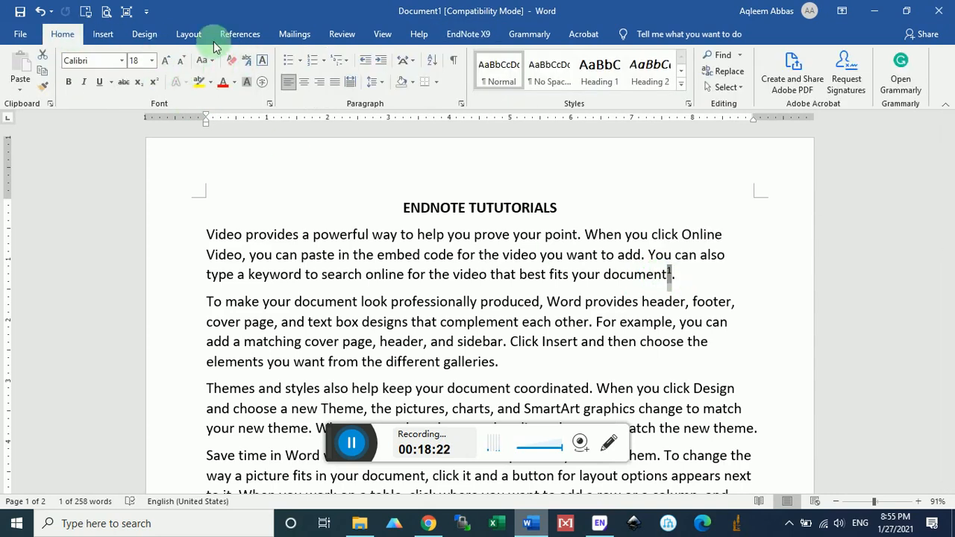
left_click(467, 34)
left_click(321, 54)
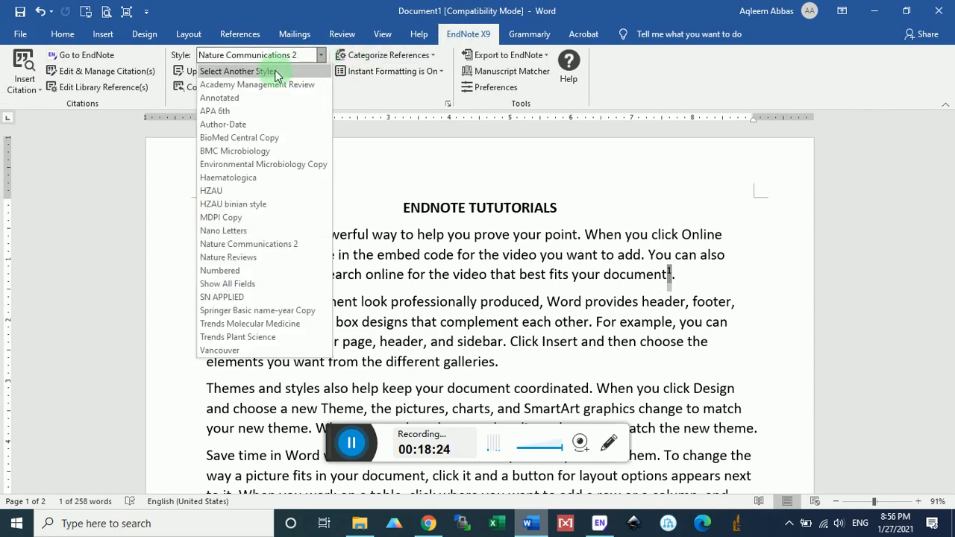
left_click(238, 164)
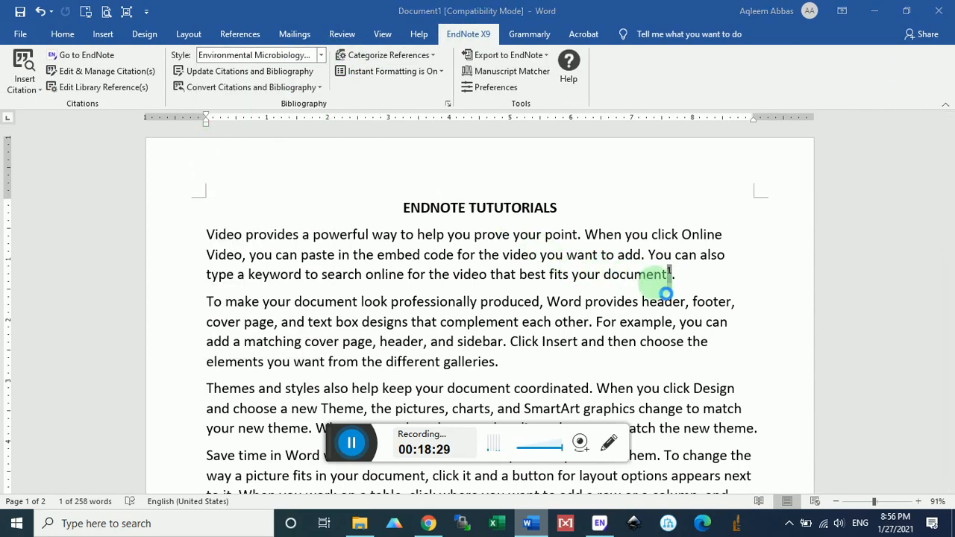
- Highlight the citation at the end of the first paragraph in yellow
left_click(62, 35)
left_click(198, 83)
scroll(388, 277, "down", 1)
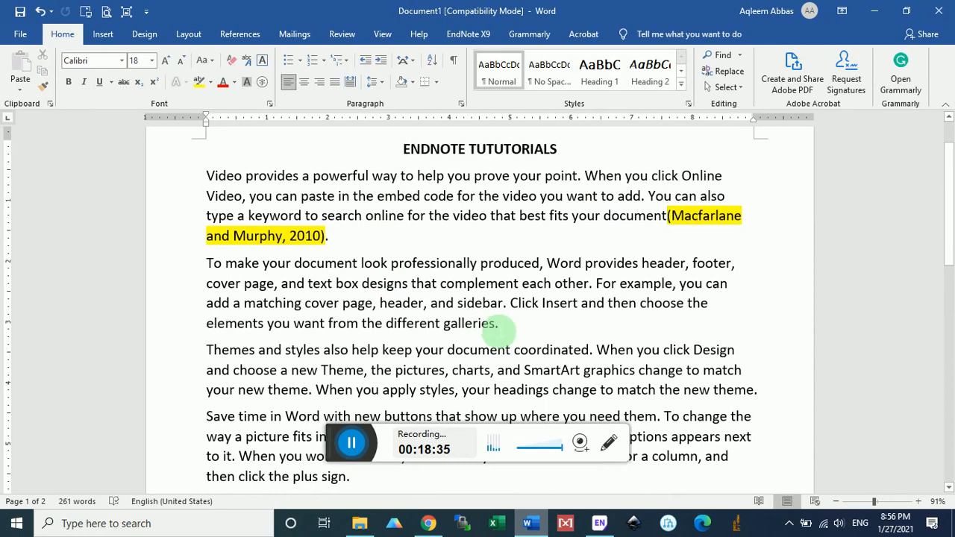
- Insert an EndNote citation of the recA gene-based identification reference at the end of the second paragraph and highlight it in yellow
left_click(458, 36)
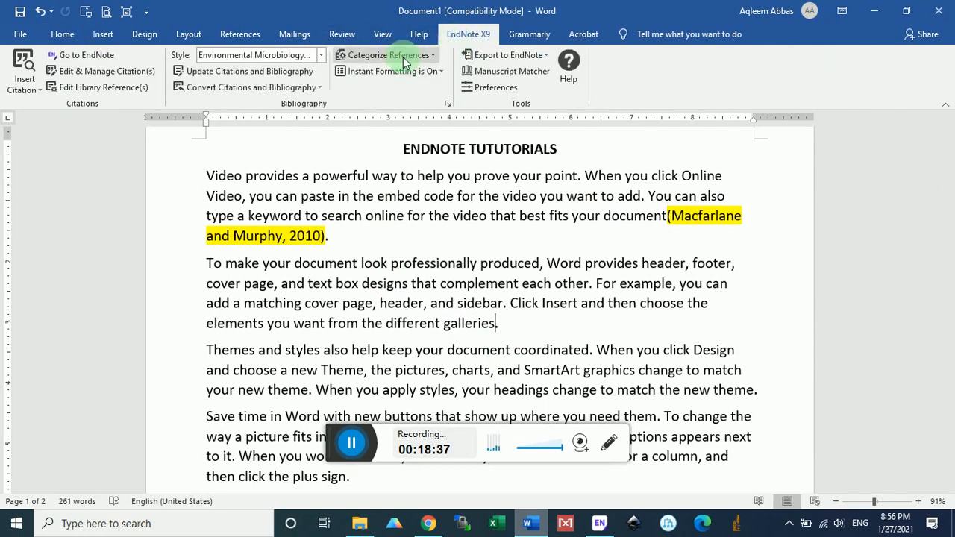
left_click(95, 57)
left_click(253, 237)
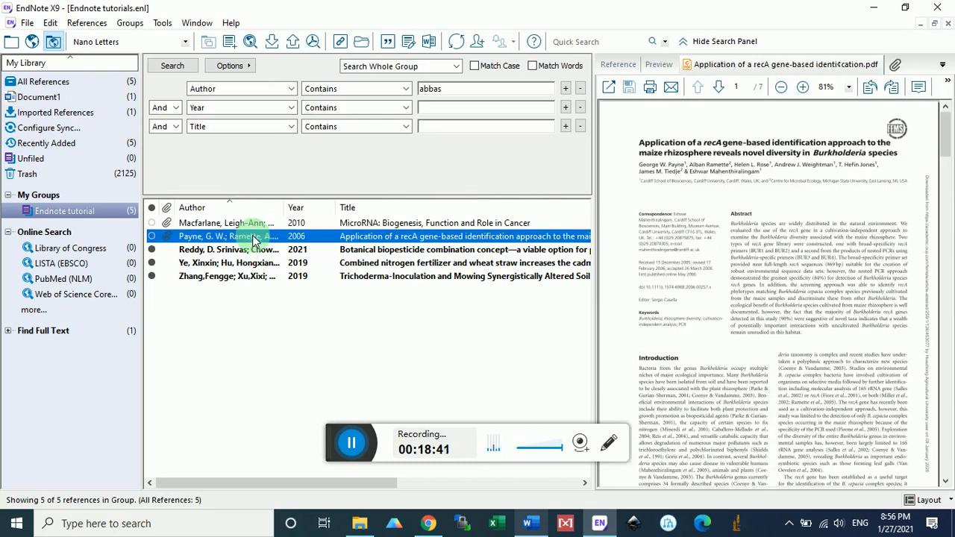
left_click(388, 43)
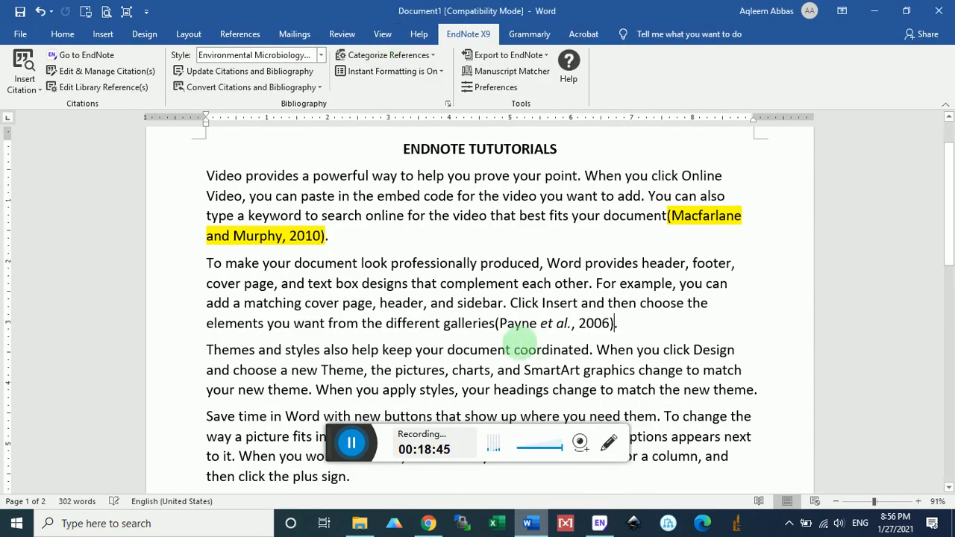
left_click_drag(630, 331, 549, 326)
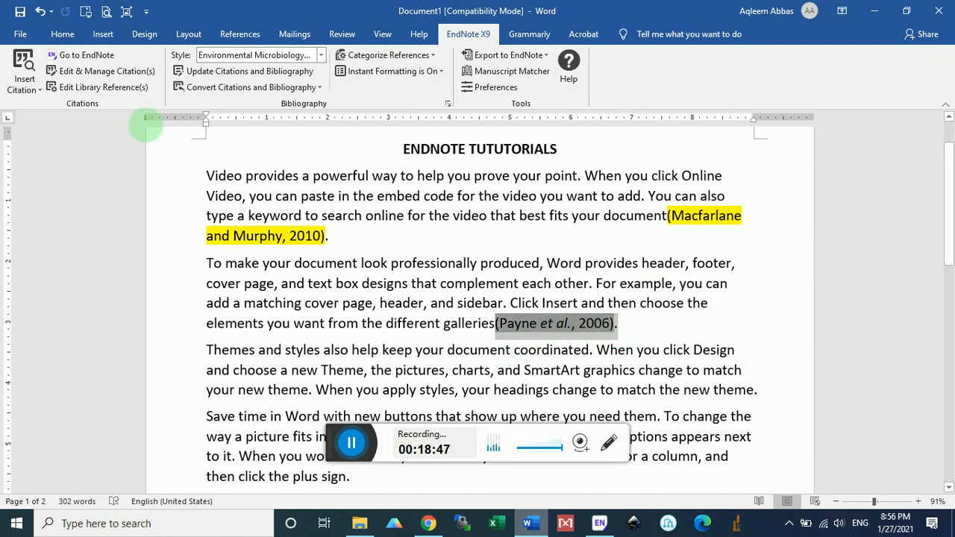
left_click(63, 33)
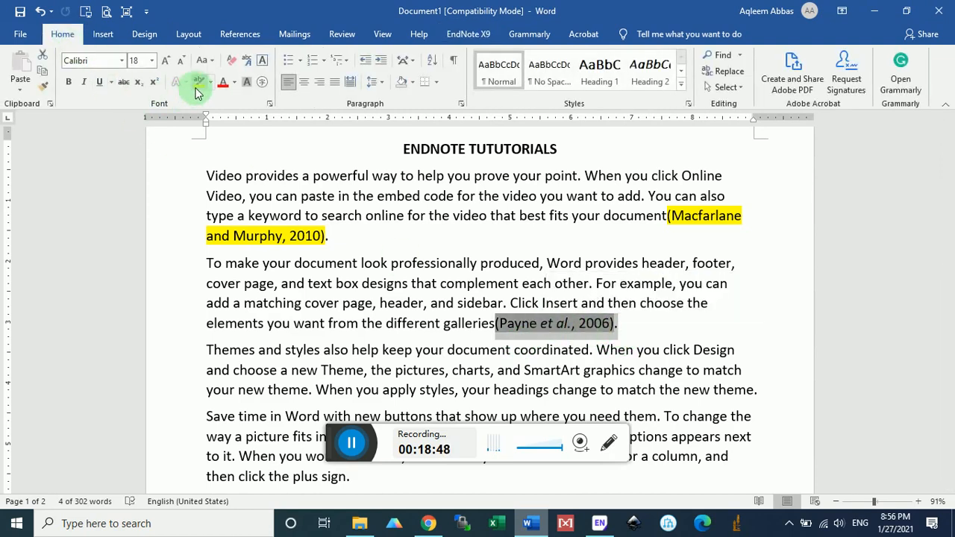
left_click(198, 82)
- Insert one citation of the Botanical biopesticide and Combined nitrogen fertilizer references at the end of the third paragraph and highlight it in yellow
scroll(316, 175, "down", 3)
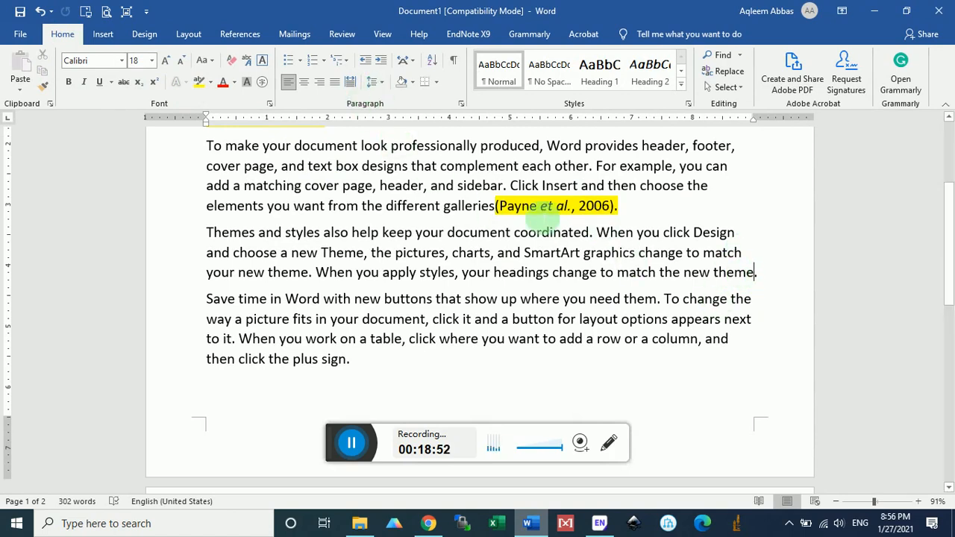
left_click(467, 35)
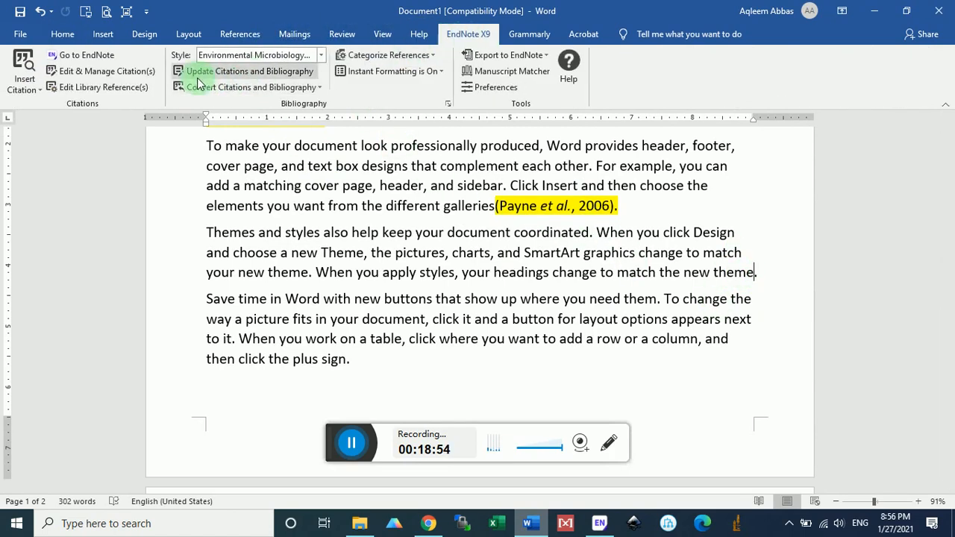
left_click(88, 55)
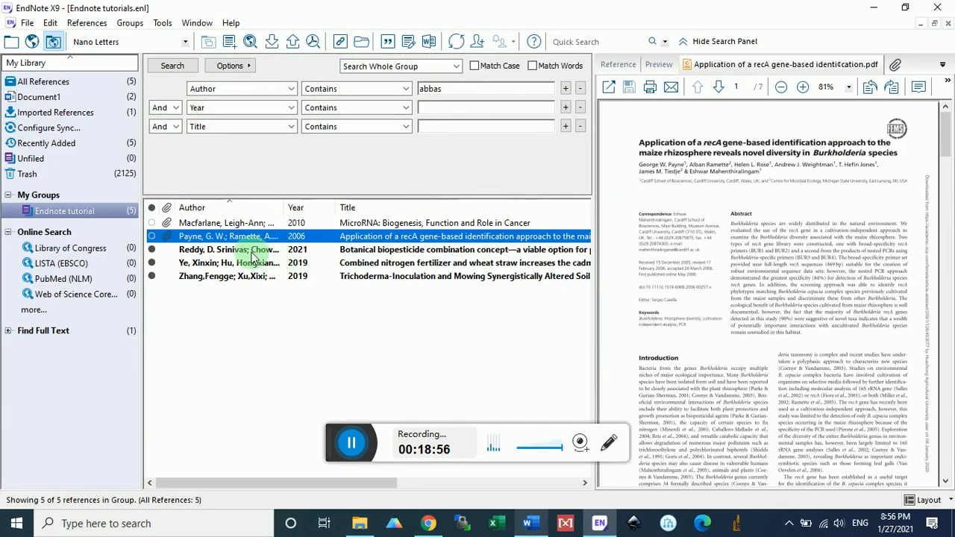
left_click(254, 251)
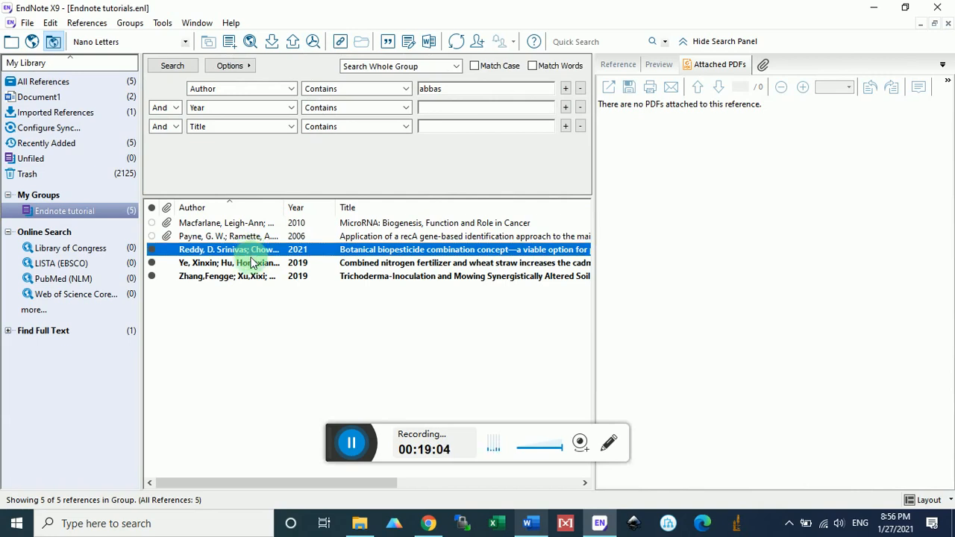
left_click(253, 265, "ctrl")
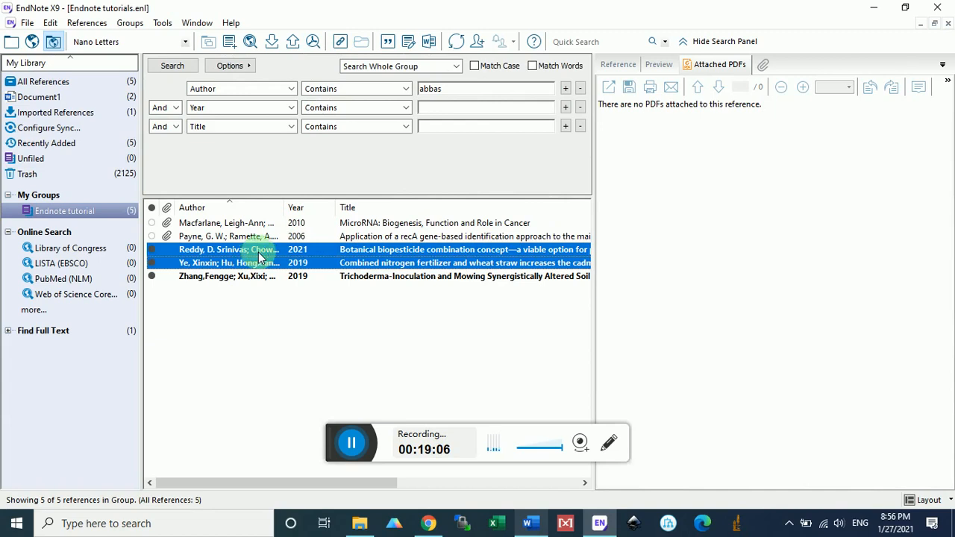
left_click(384, 42)
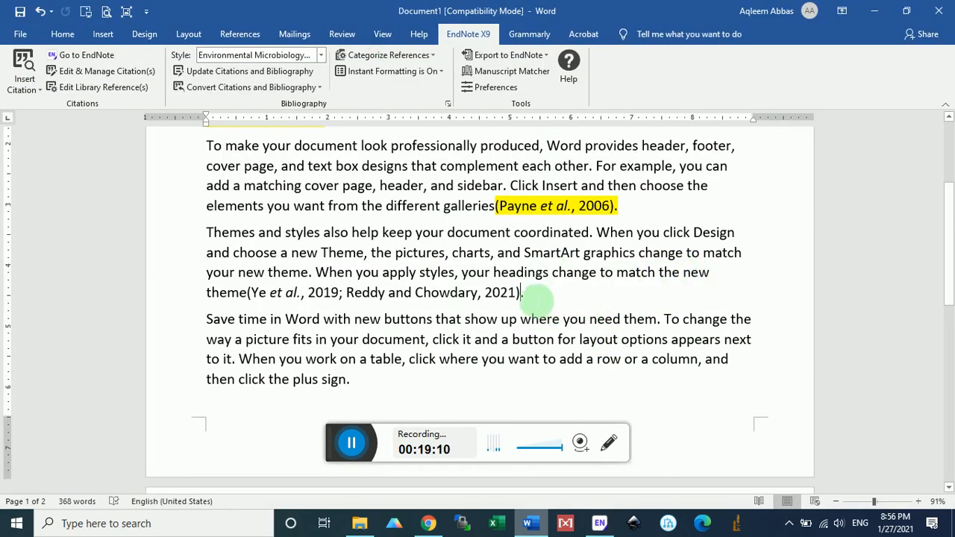
left_click(67, 33)
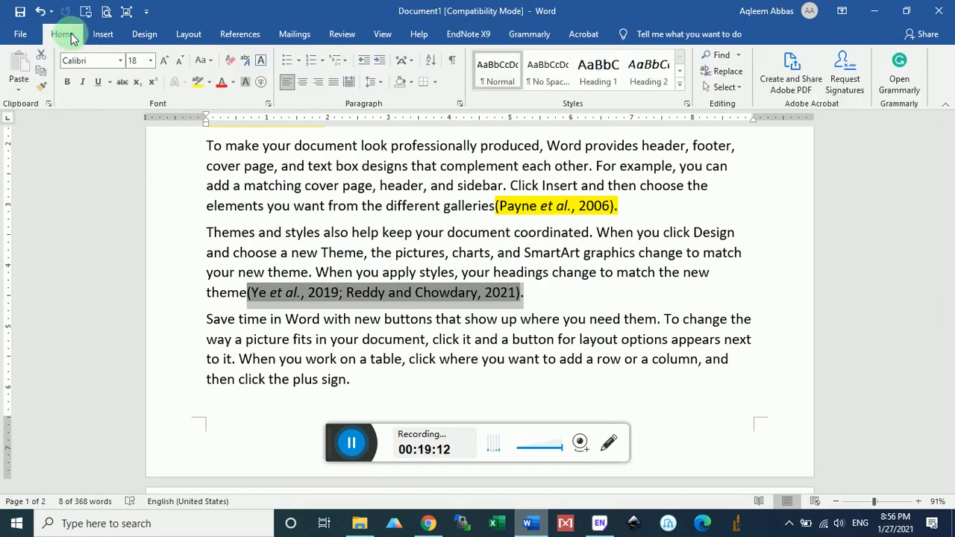
left_click(196, 85)
- Insert an EndNote citation of the Trichoderma-Inoculation and Mowing reference at the end of the fourth paragraph and highlight it in yellow
scroll(392, 249, "down", 3)
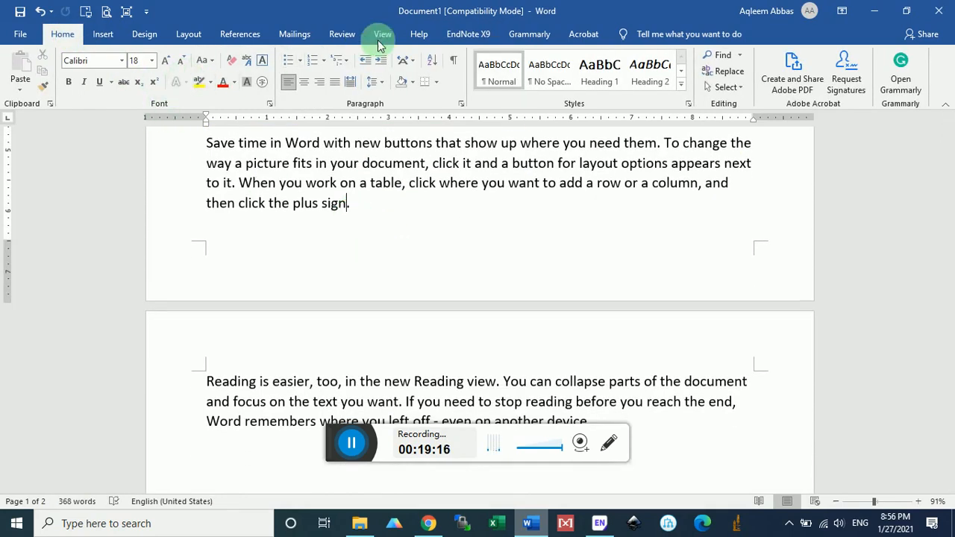
left_click(456, 39)
left_click(59, 57)
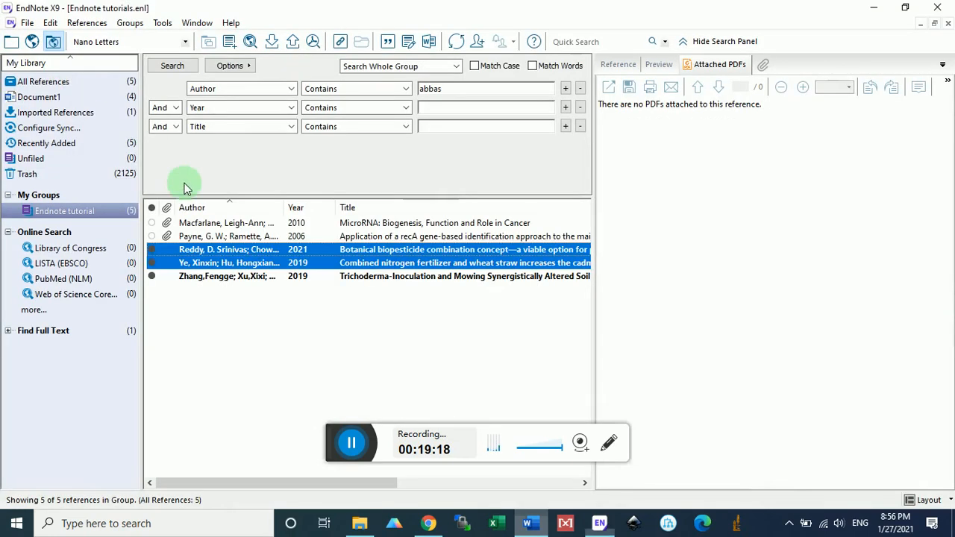
left_click(247, 278)
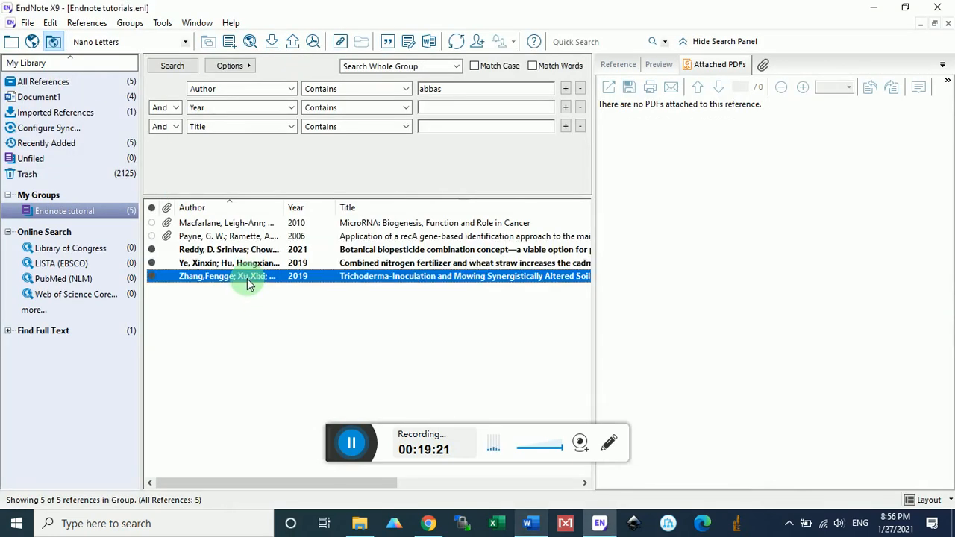
left_click(388, 42)
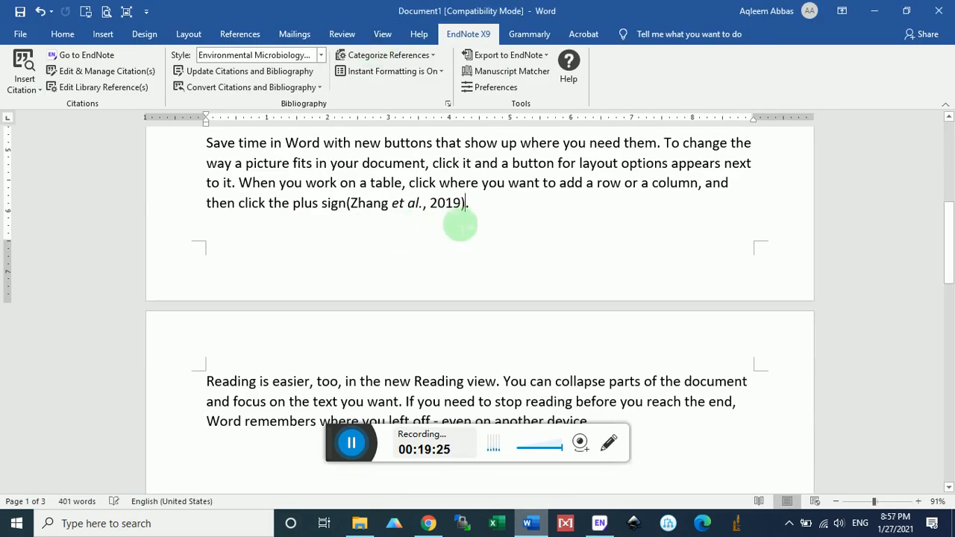
left_click_drag(487, 210, 434, 212)
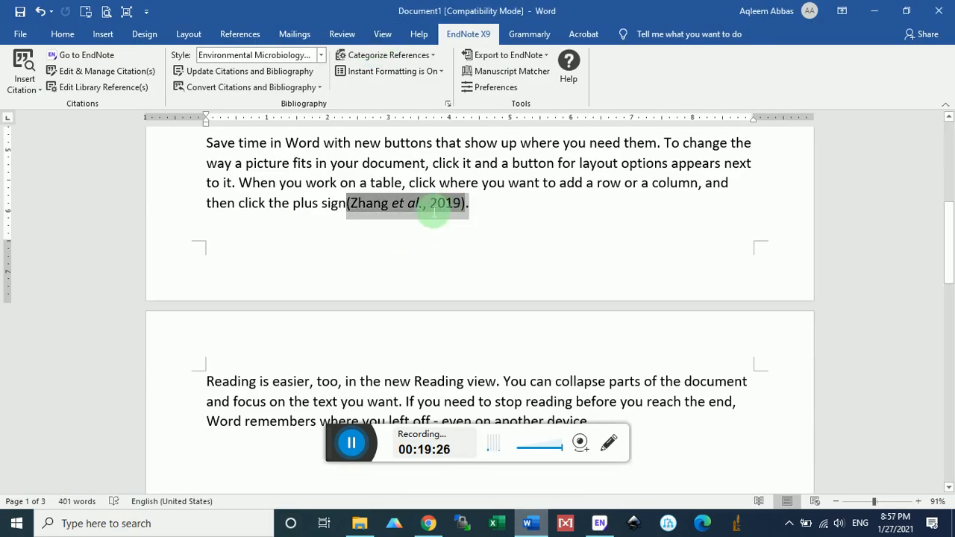
left_click(63, 33)
left_click(198, 82)
- Insert one citation combining the recA, Botanical biopesticide, Combined nitrogen fertilizer and Trichoderma-Inoculation references at the end of the last paragraph
scroll(390, 252, "down", 3)
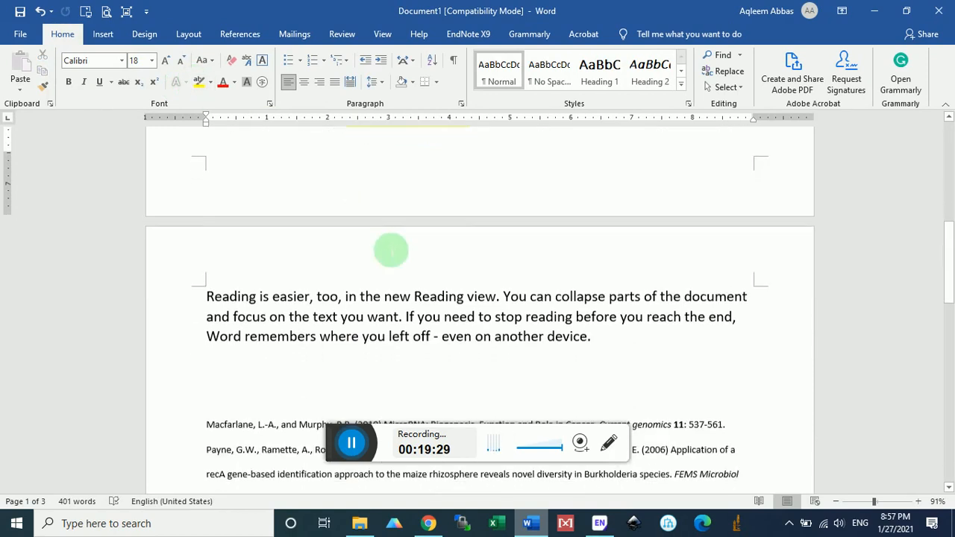
left_click(596, 345)
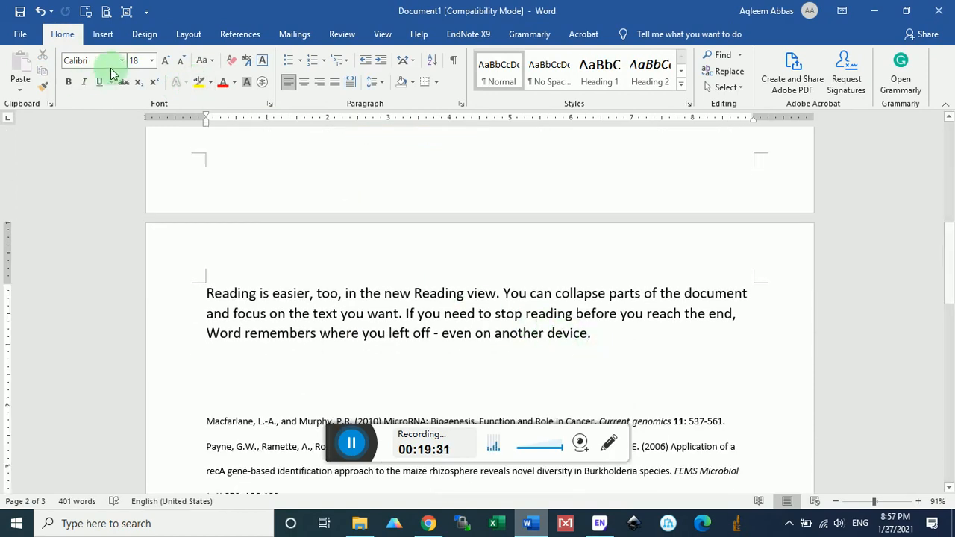
left_click(465, 38)
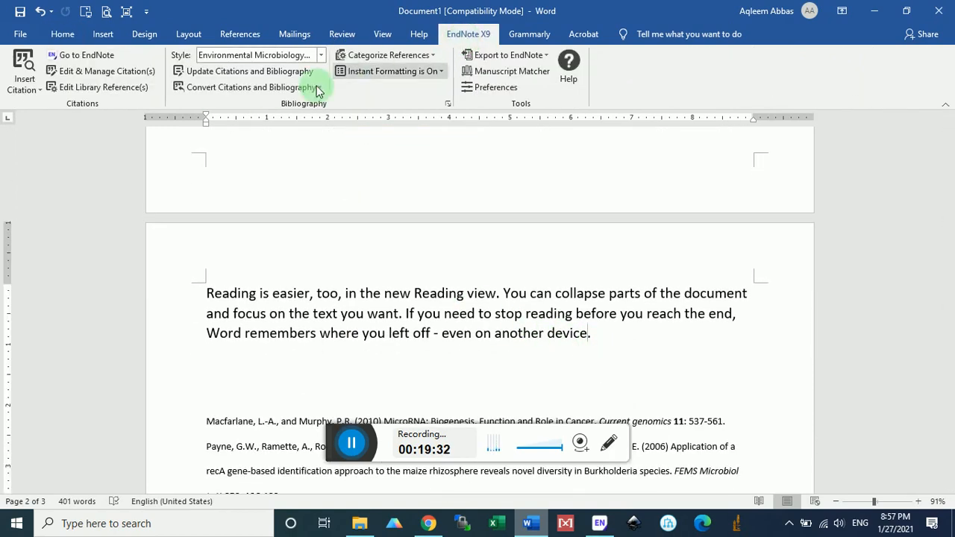
left_click(97, 58)
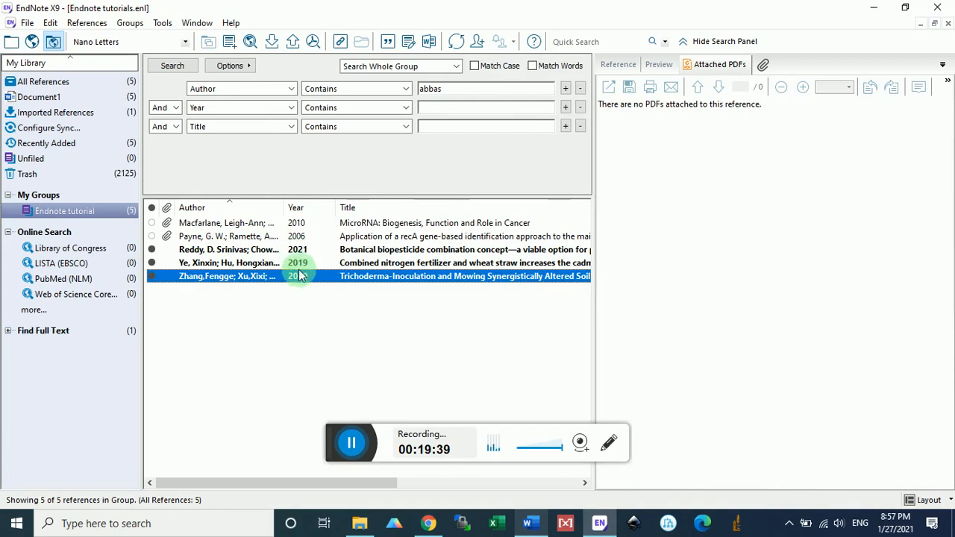
left_click(303, 265, "shift")
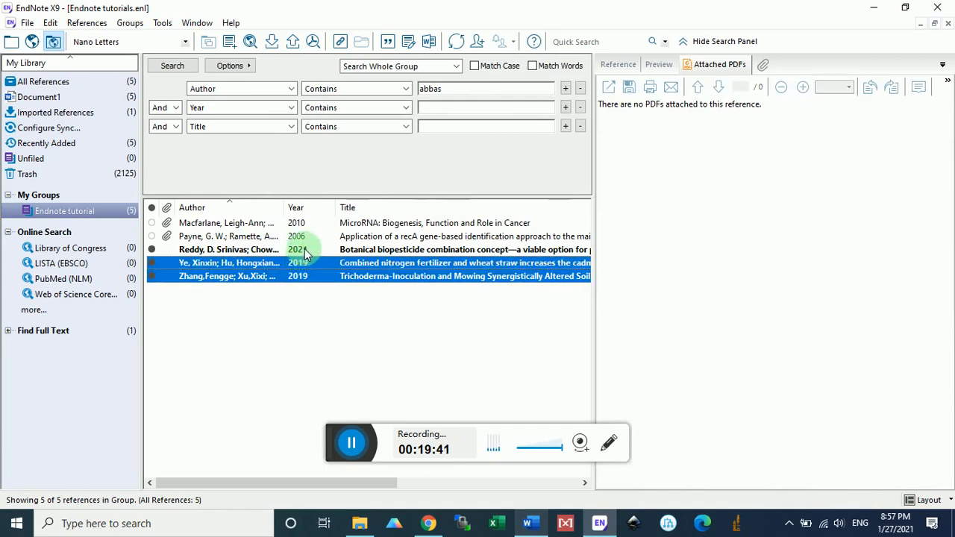
left_click(304, 251, "shift")
left_click(300, 237, "shift")
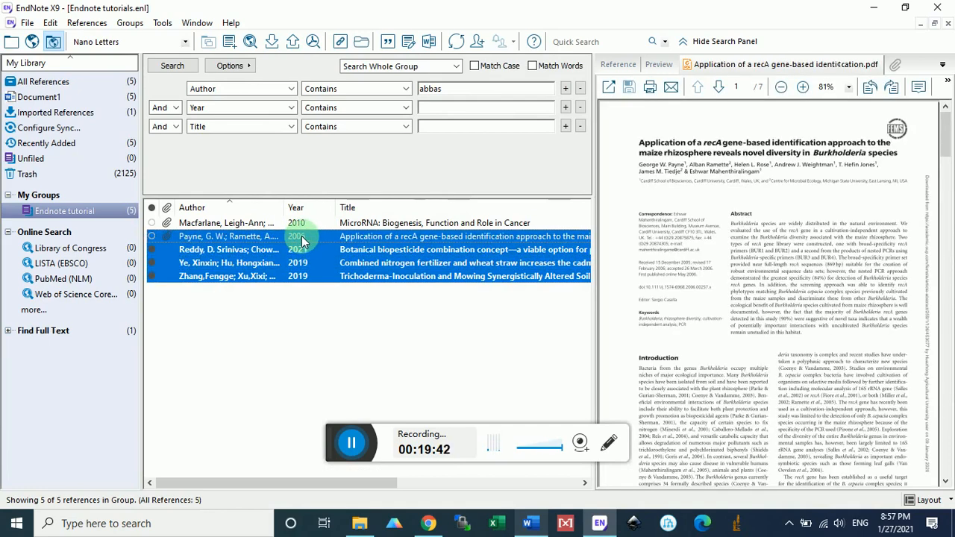
left_click(385, 42)
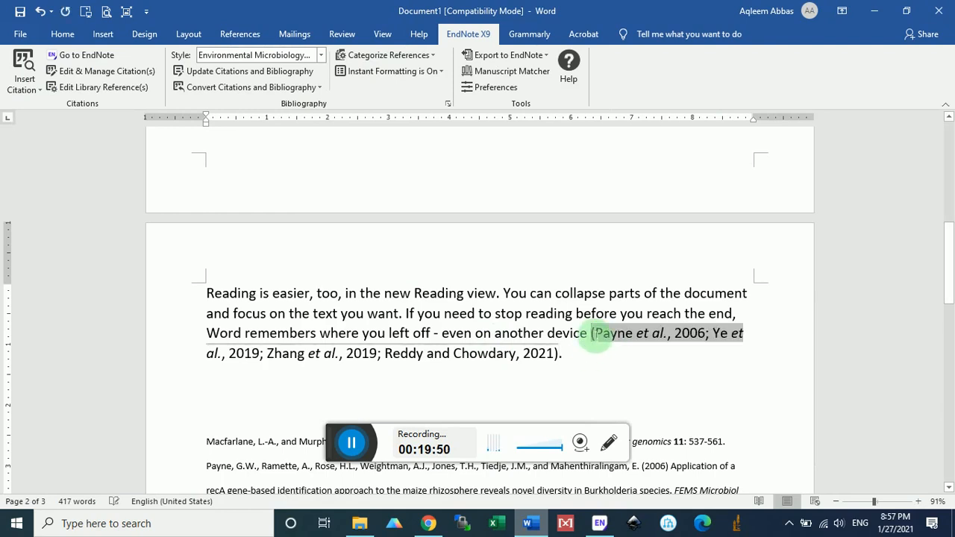
- Highlight the combined citation in the last paragraph, including the word before it, in yellow
left_click_drag(594, 335, 596, 354)
left_click(63, 34)
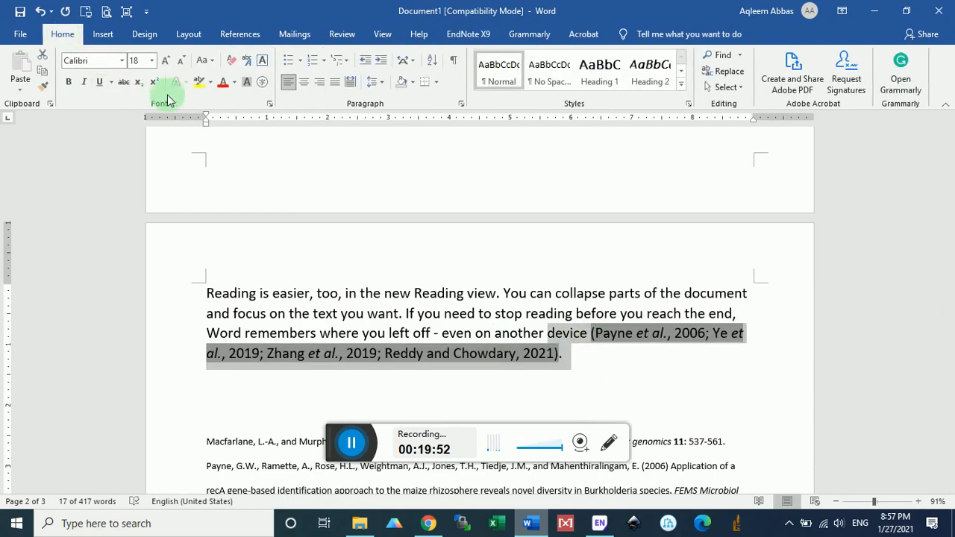
left_click(199, 81)
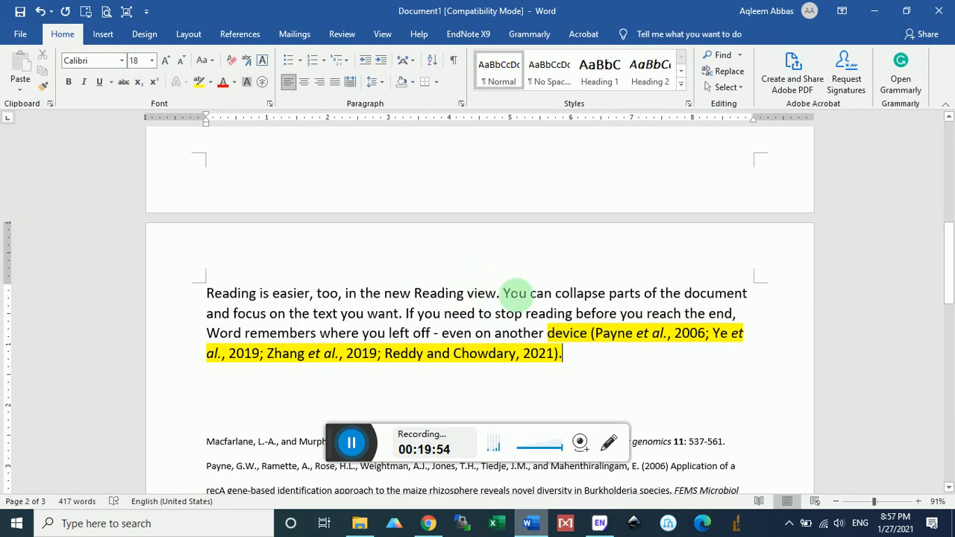
- Remove the 2021 Botanical biopesticide reference from the four-reference citation in the last paragraph using Edit & Manage Citations
scroll(515, 293, "down", 2)
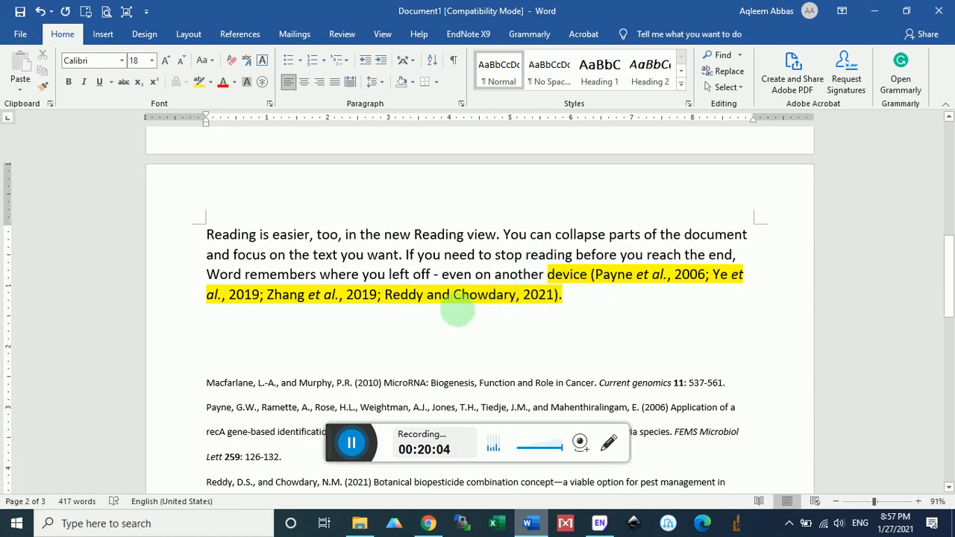
left_click(457, 32)
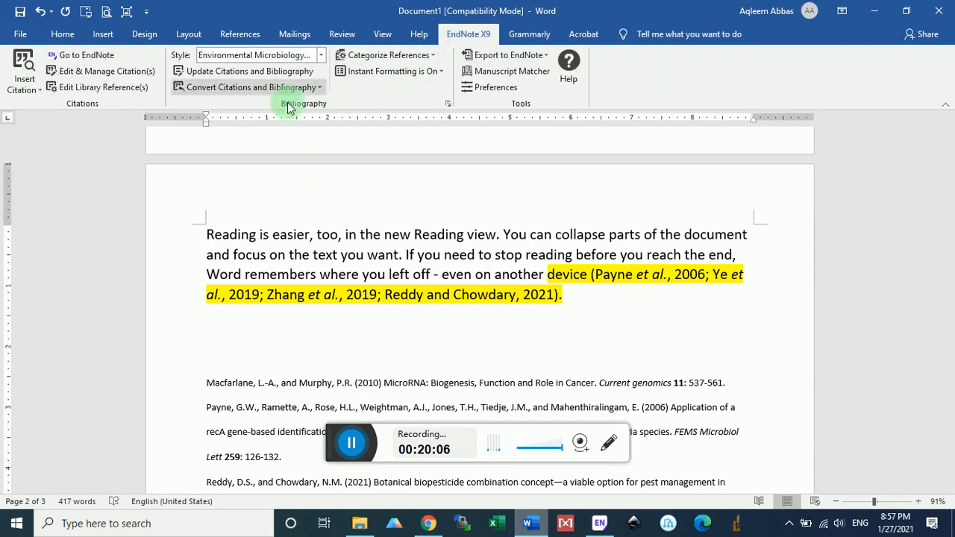
left_click(118, 71)
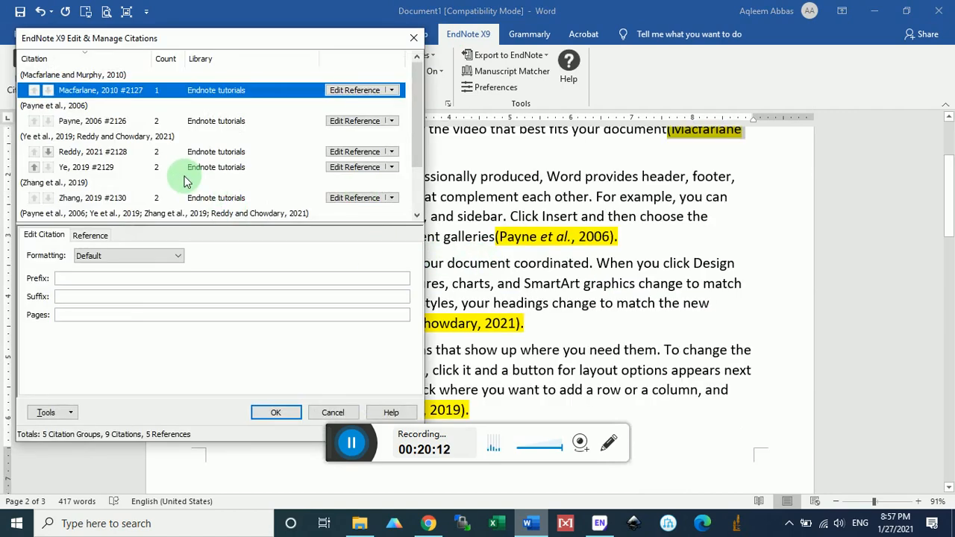
scroll(187, 182, "down", 2)
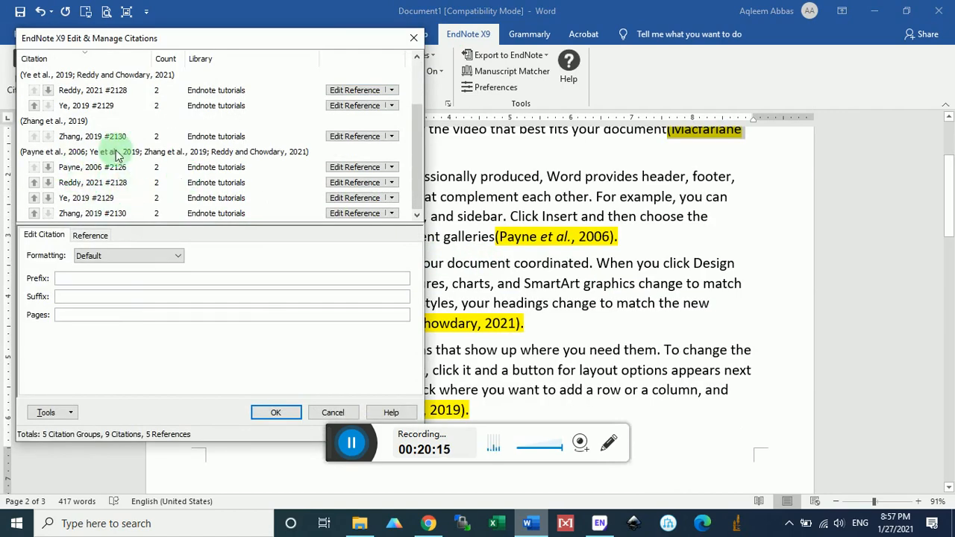
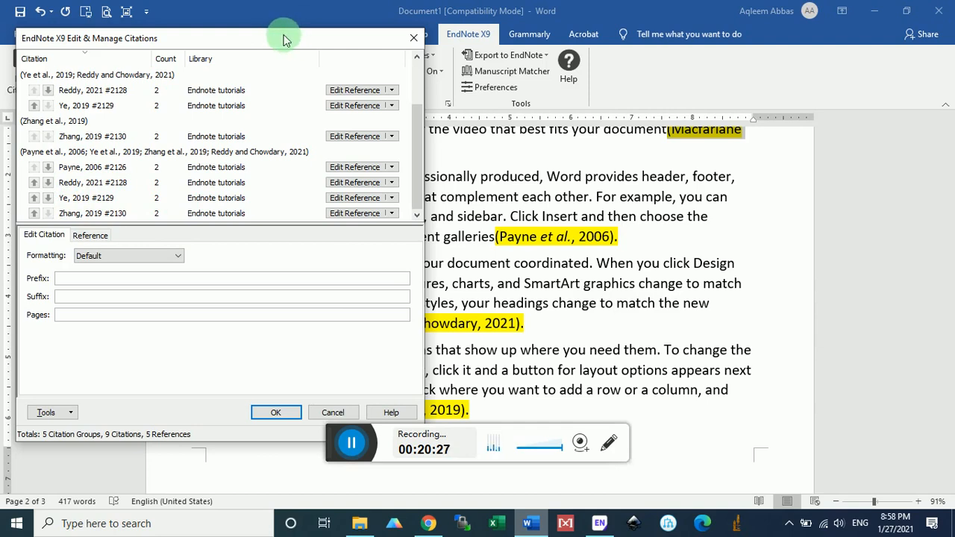
left_click_drag(286, 41, 279, 17)
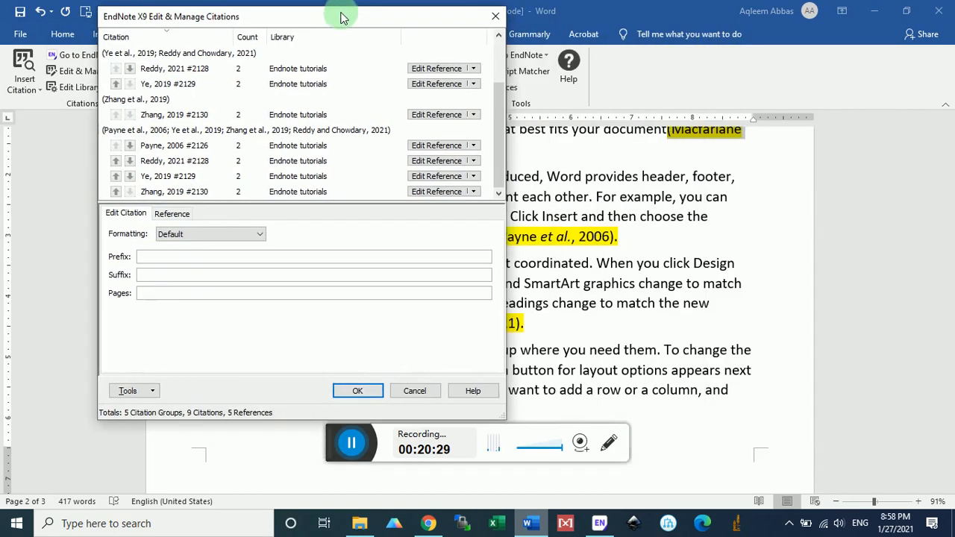
left_click(123, 158)
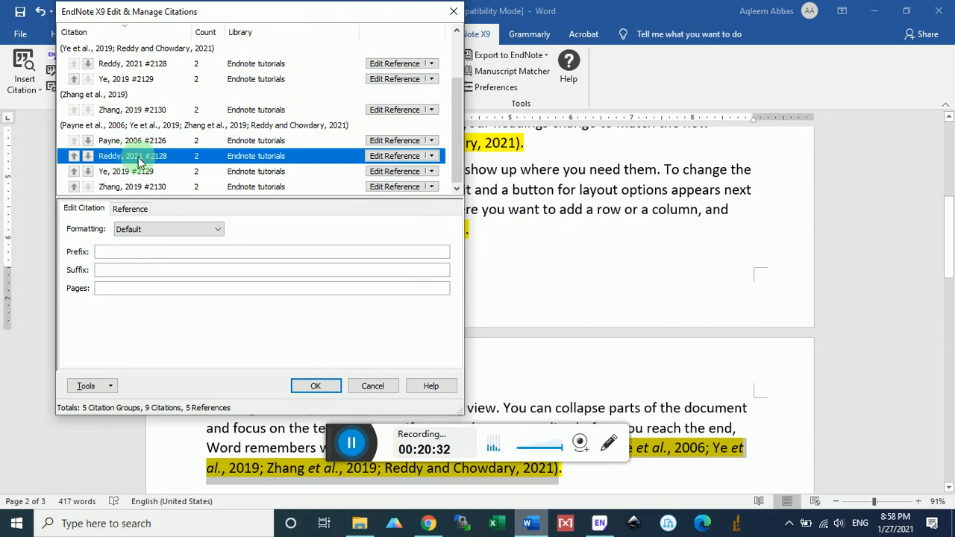
left_click(432, 157)
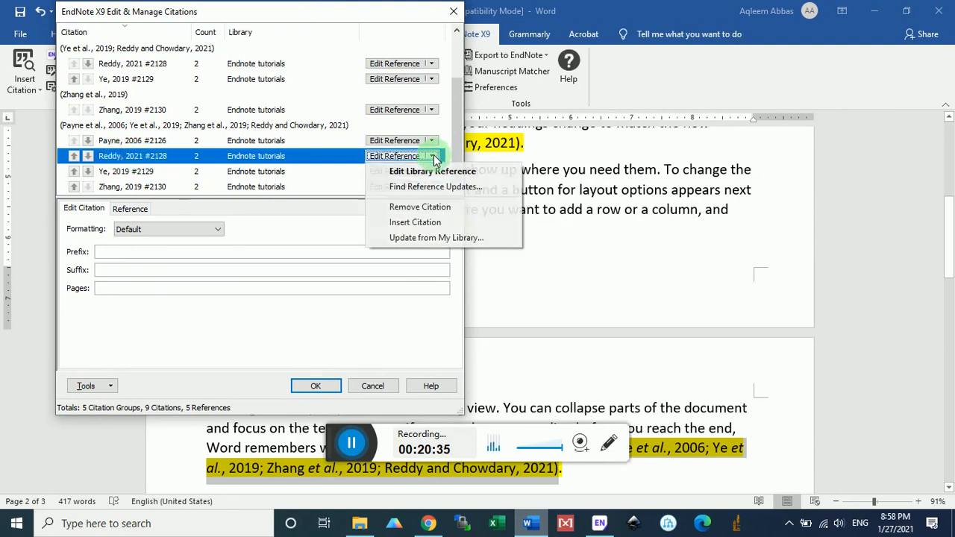
left_click(420, 207)
left_click(317, 386)
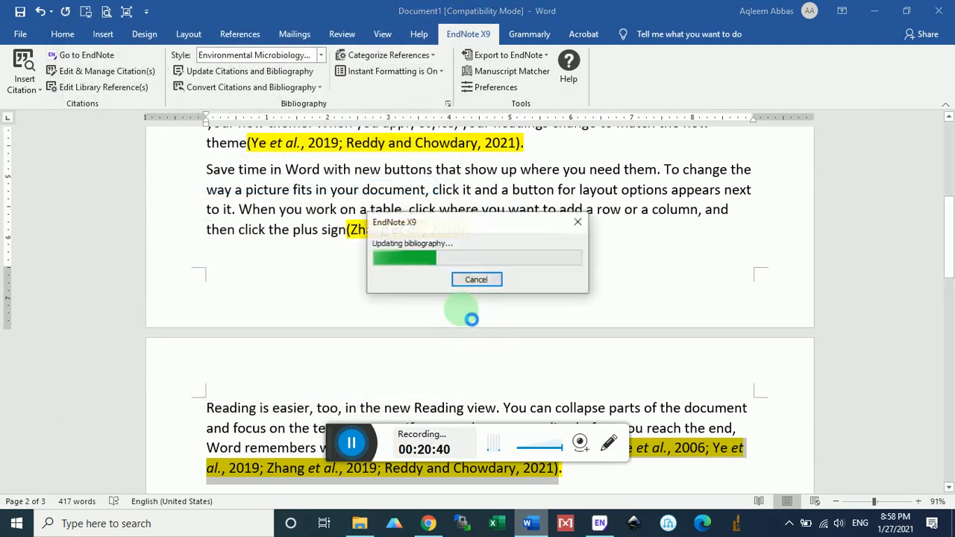
- Add the heading "References" on its own line above the bibliography entries, followed by a blank line
scroll(469, 315, "down", 3)
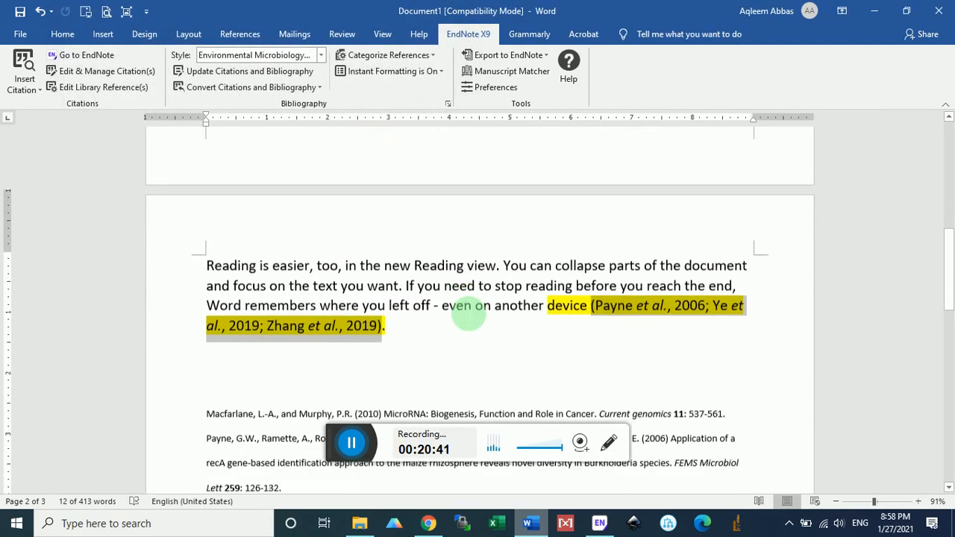
left_click(593, 309)
scroll(535, 341, "down", 1)
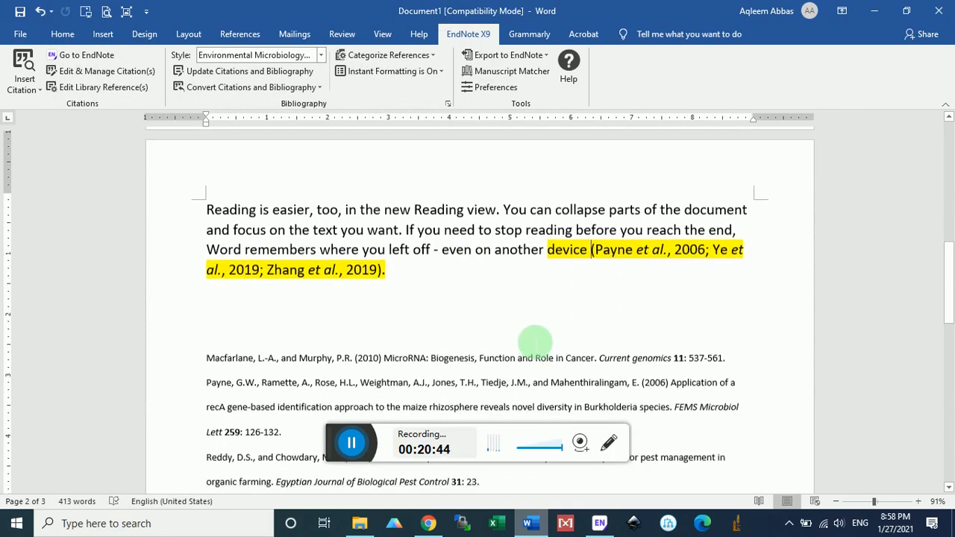
scroll(624, 273, "up", 5)
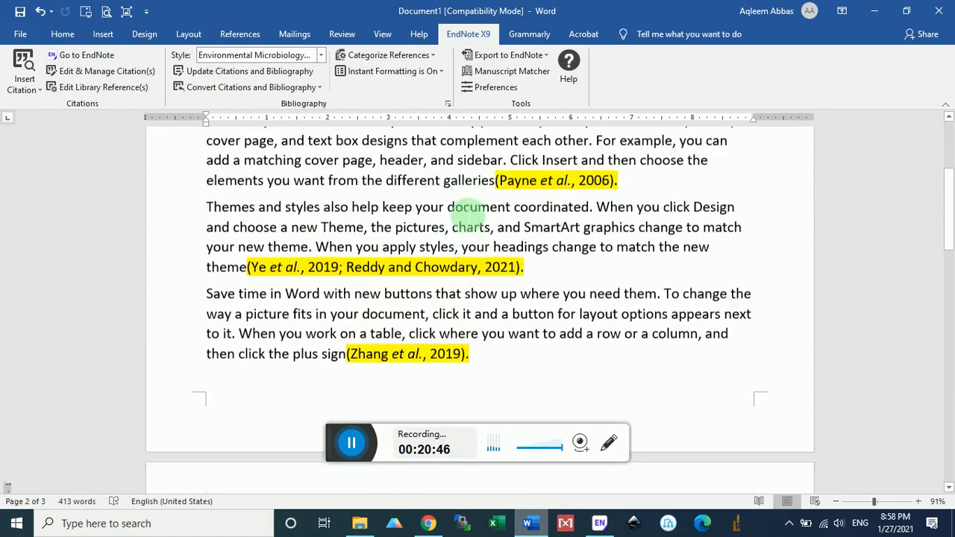
scroll(466, 212, "up", 3)
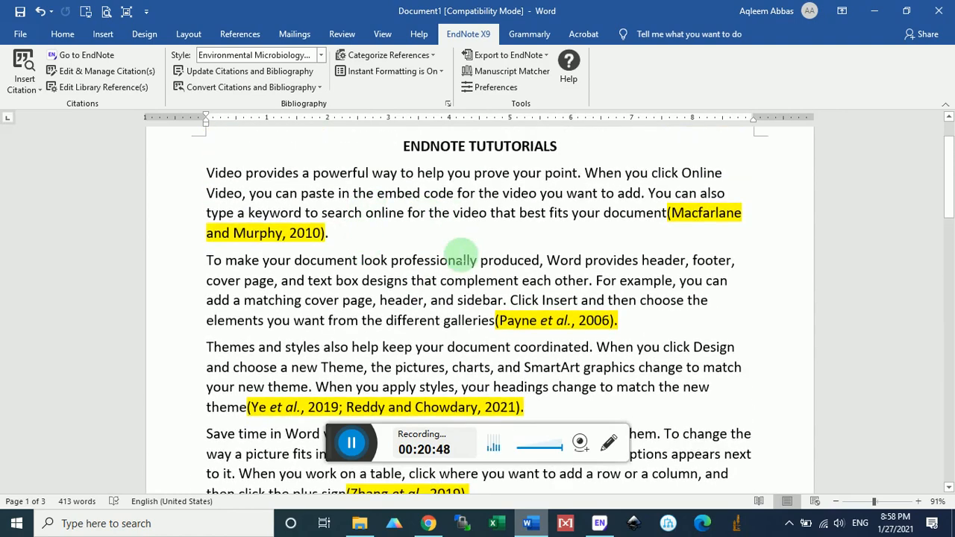
scroll(460, 252, "down", 12)
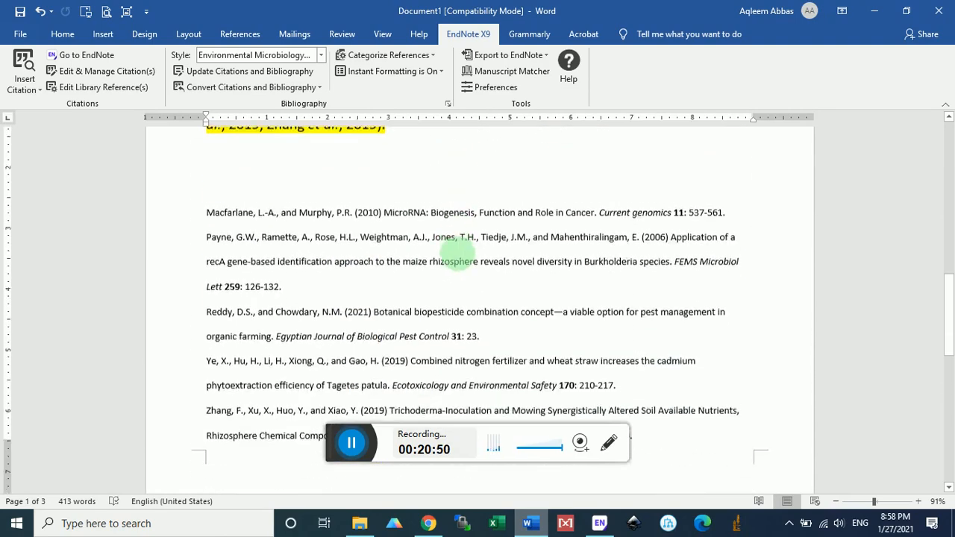
scroll(455, 257, "up", 1)
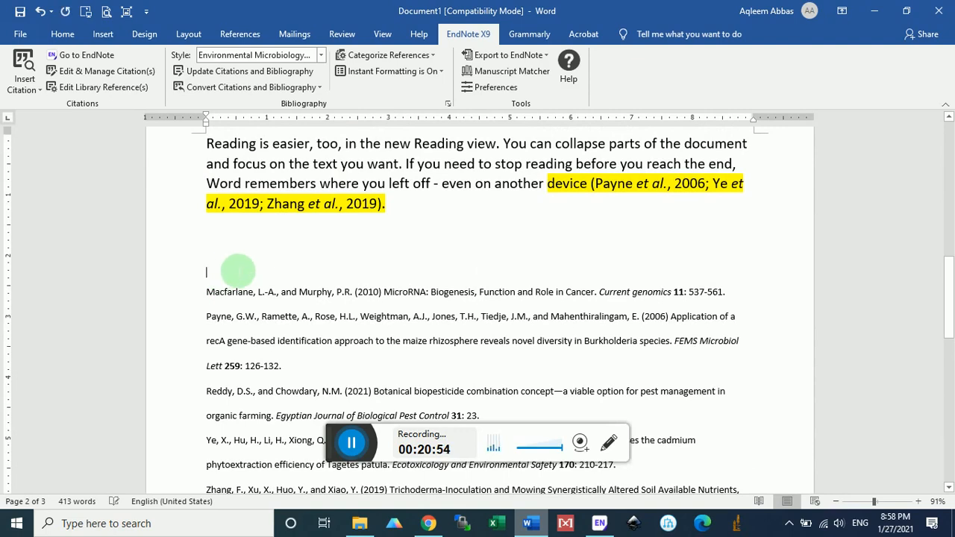
type("eferences")
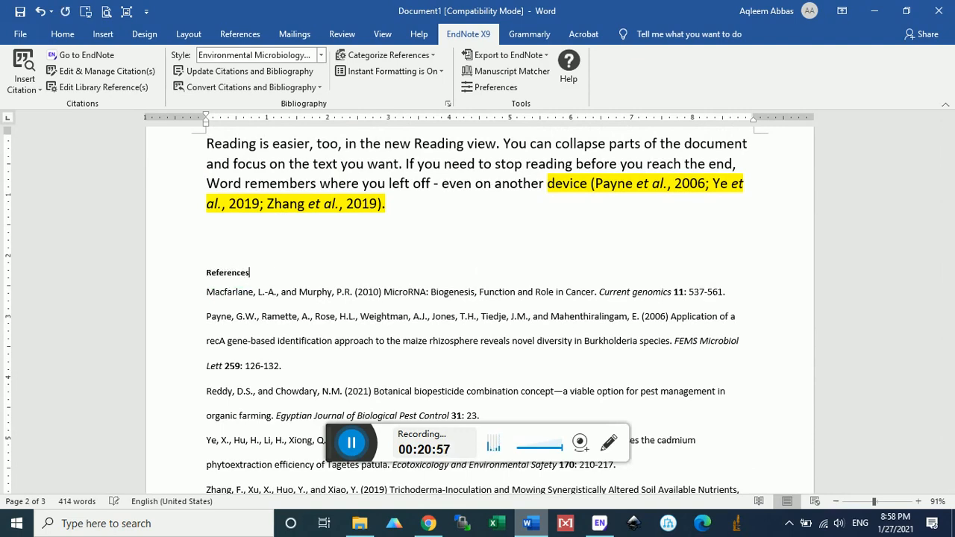
key("Return")
scroll(229, 271, "up", 1)
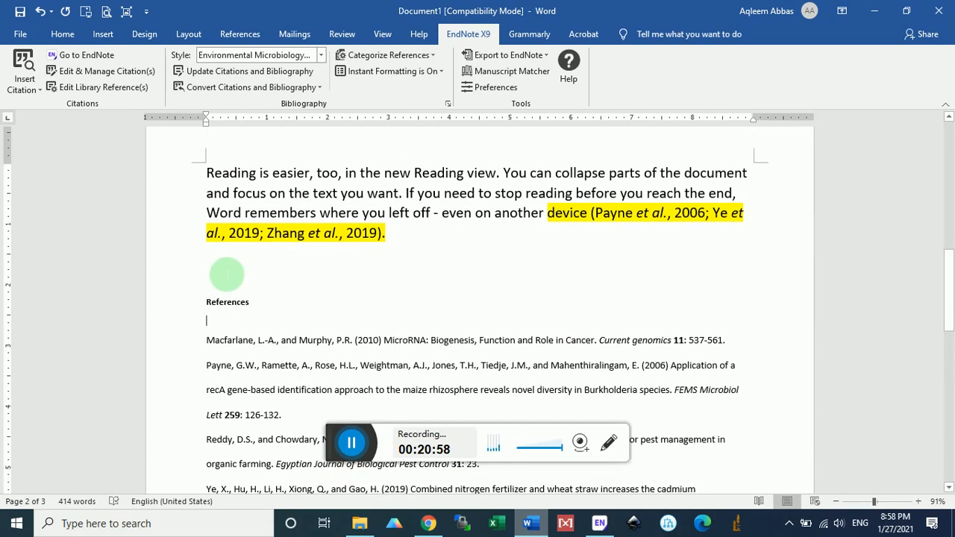
- Set the font size of the References heading to 15
double_click(215, 306)
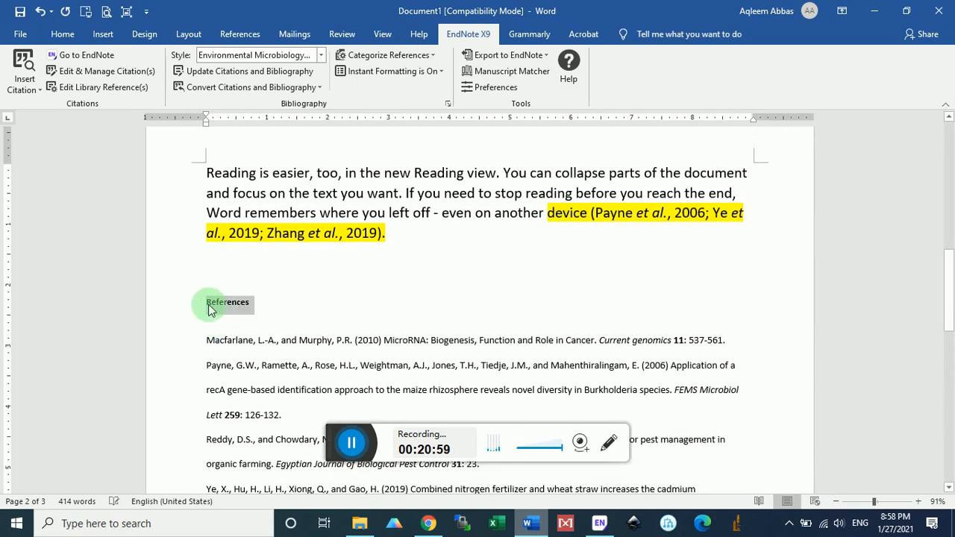
left_click(63, 34)
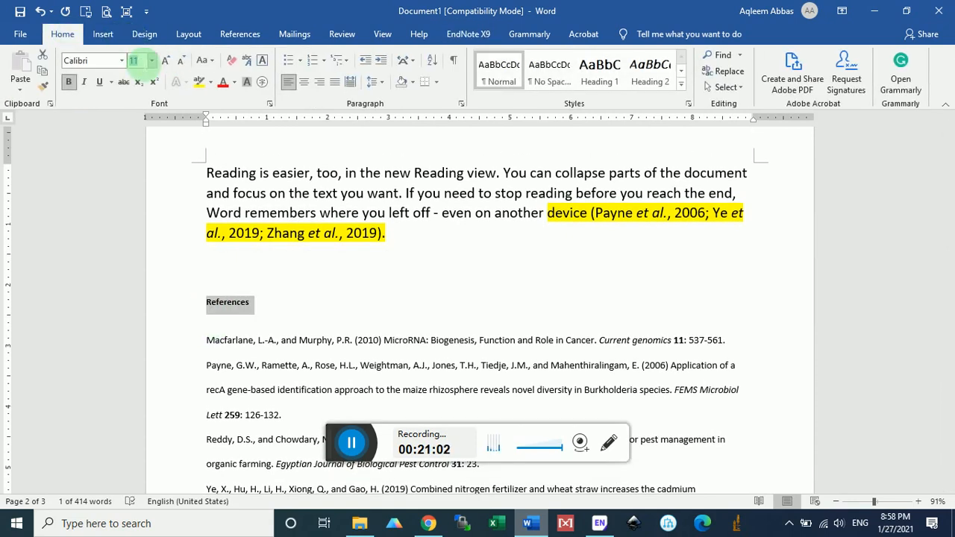
left_click(137, 61)
type("15")
key("Return")
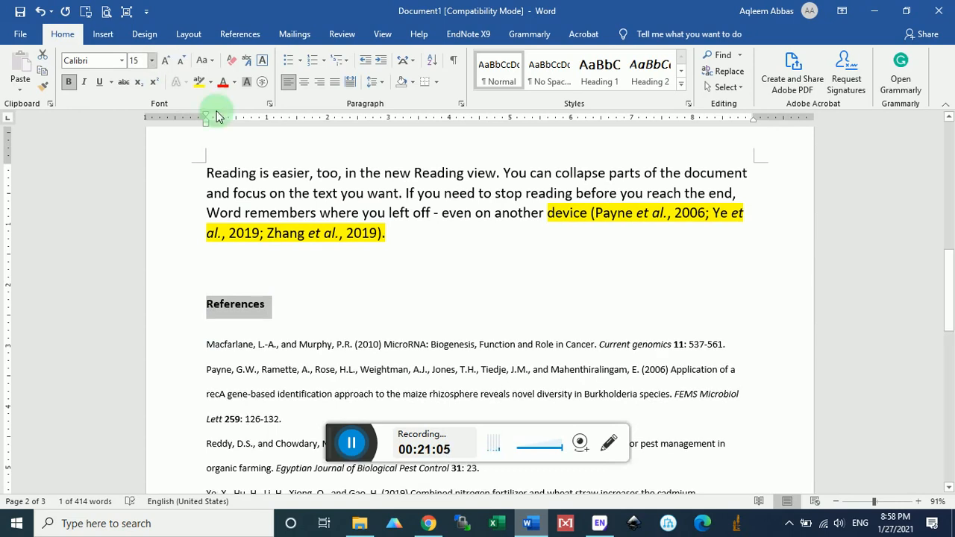
- Select all the bibliography entries below the References heading, through the last one on the following page
scroll(256, 166, "down", 10)
scroll(288, 228, "up", 4)
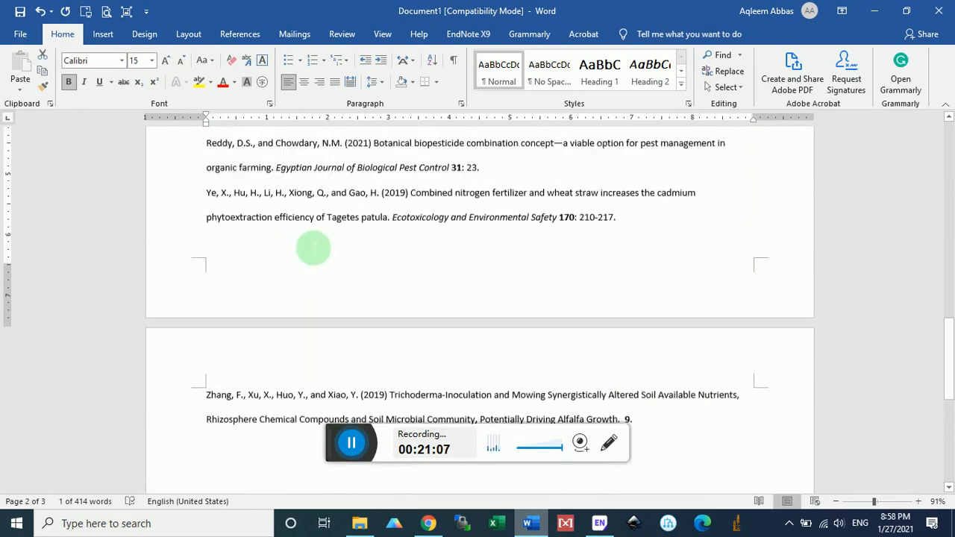
scroll(314, 248, "up", 4)
scroll(249, 213, "down", 1)
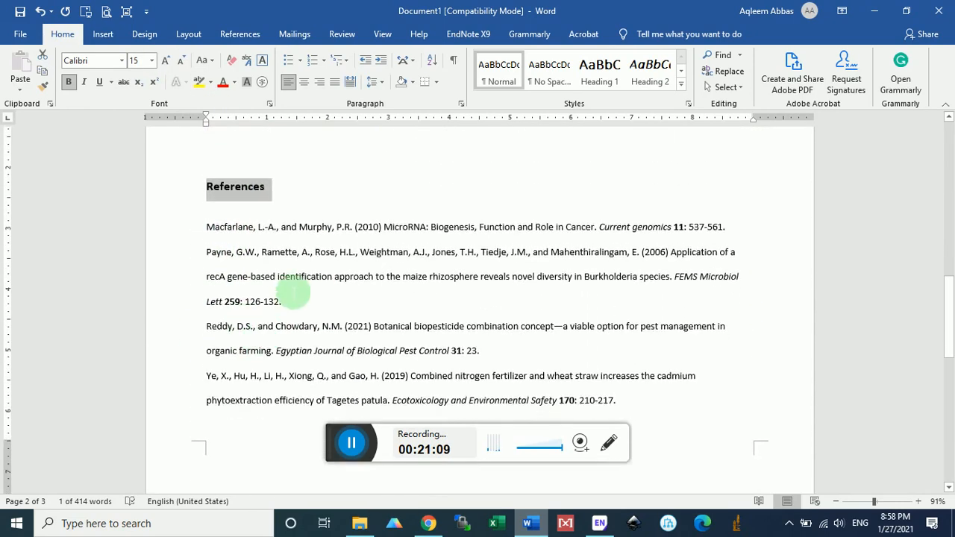
scroll(293, 293, "down", 1)
left_click(336, 194)
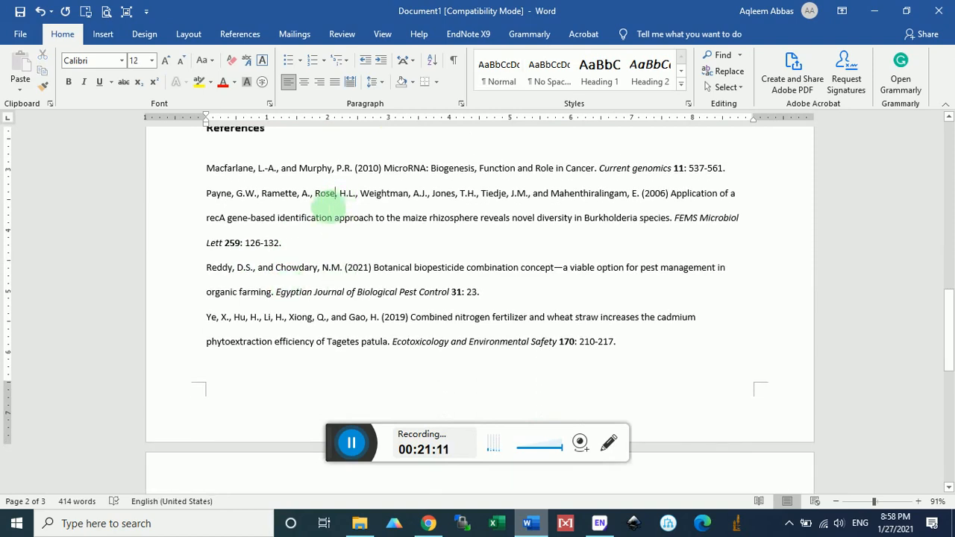
left_click_drag(206, 168, 482, 405)
left_click_drag(491, 532, 563, 272)
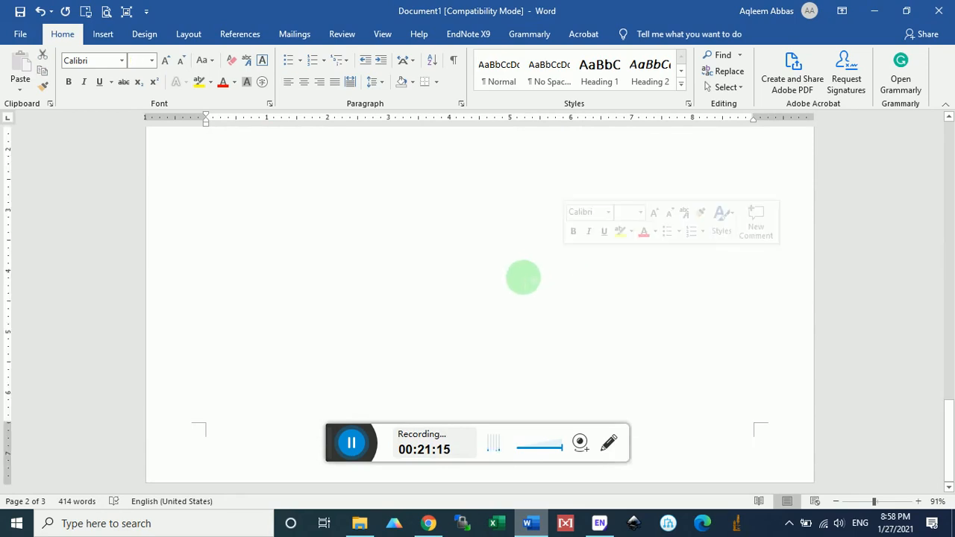
scroll(525, 280, "up", 6)
scroll(528, 282, "up", 3)
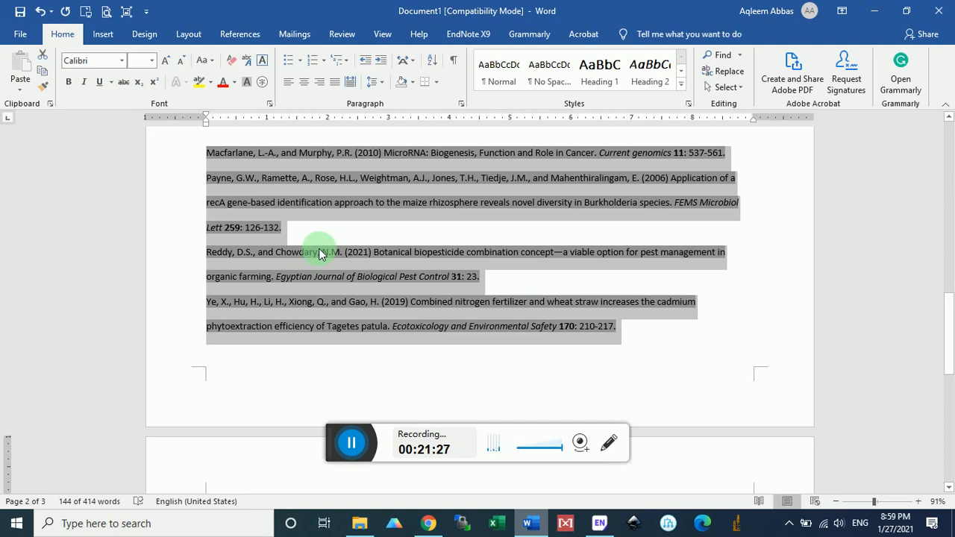
scroll(316, 250, "up", 2)
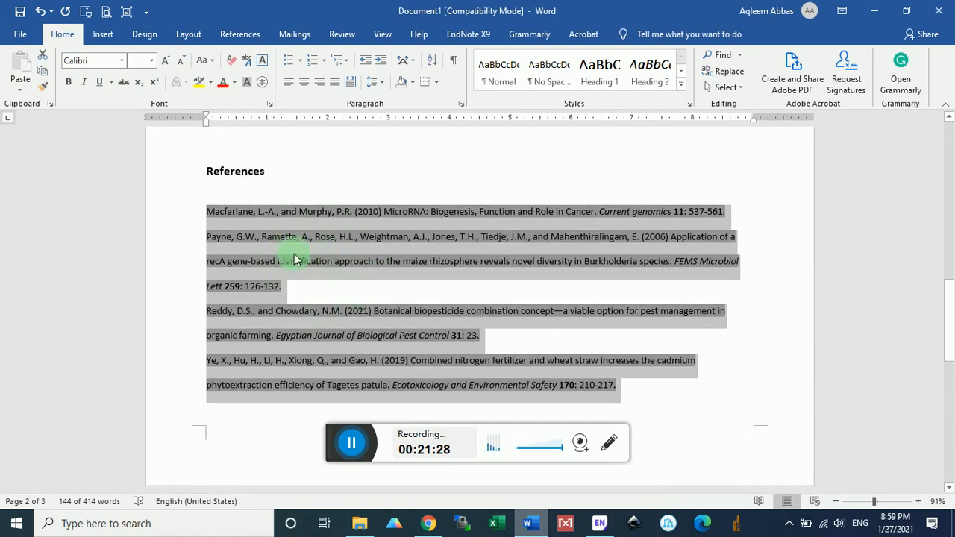
scroll(298, 253, "down", 3)
scroll(301, 266, "up", 3)
- Set the bibliography font to Times New Roman in EndNote's Configure Bibliography layout settings
left_click(467, 34)
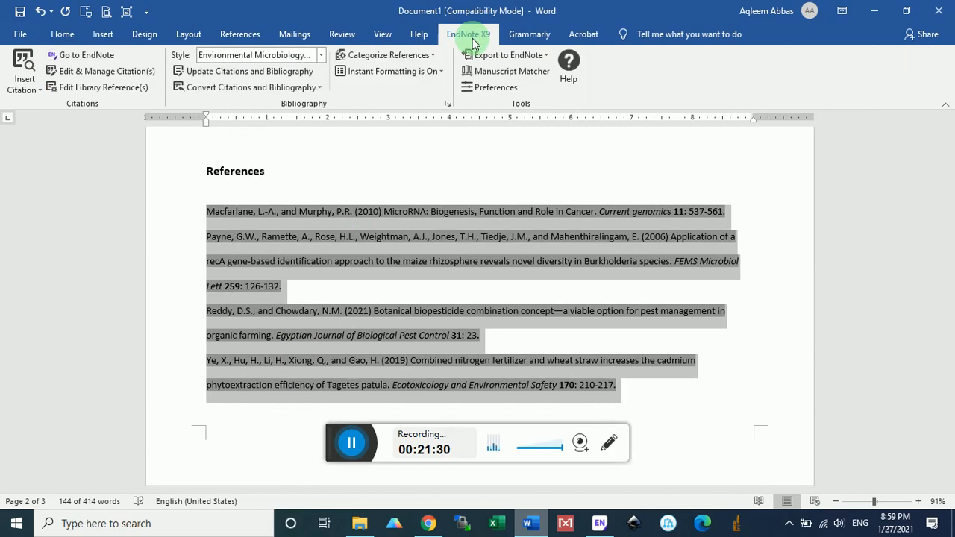
left_click(448, 106)
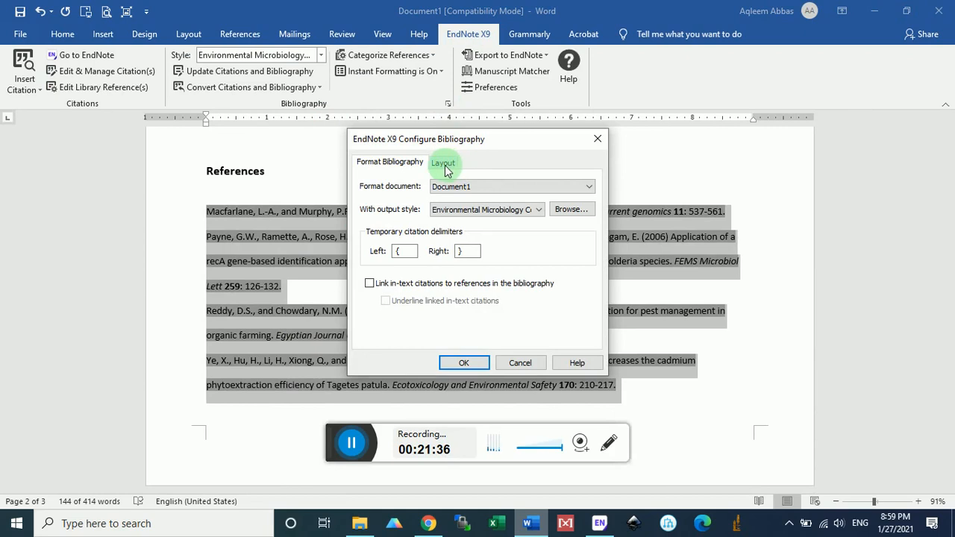
left_click(446, 165)
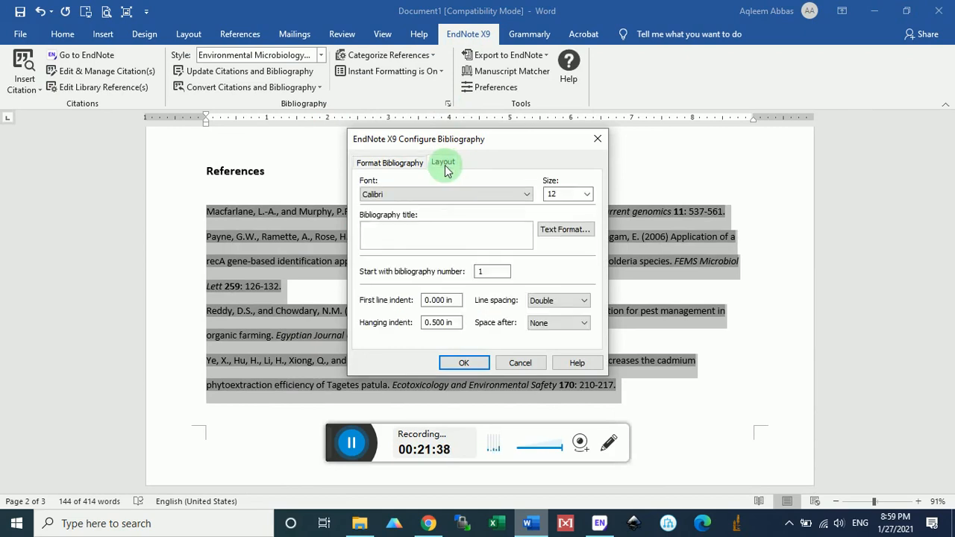
left_click(525, 195)
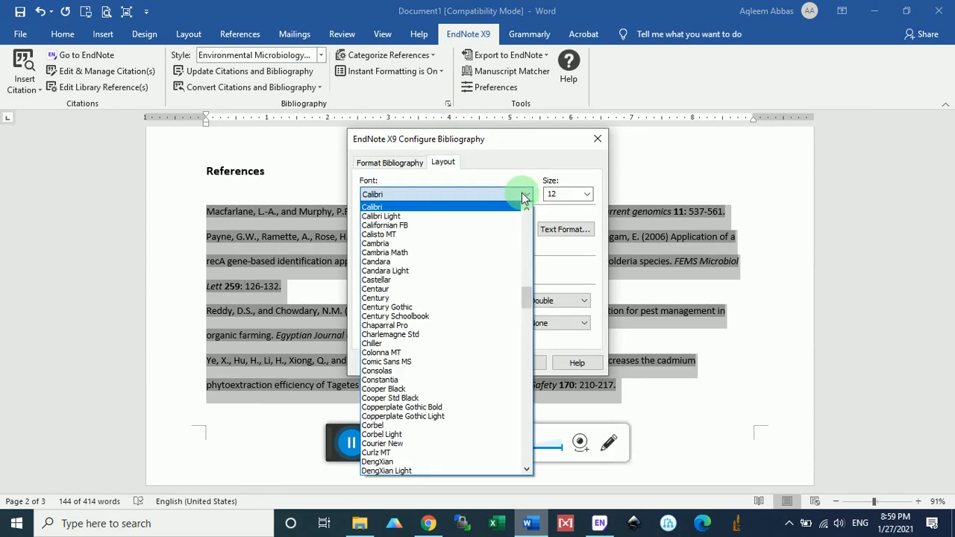
scroll(424, 224, "up", 1)
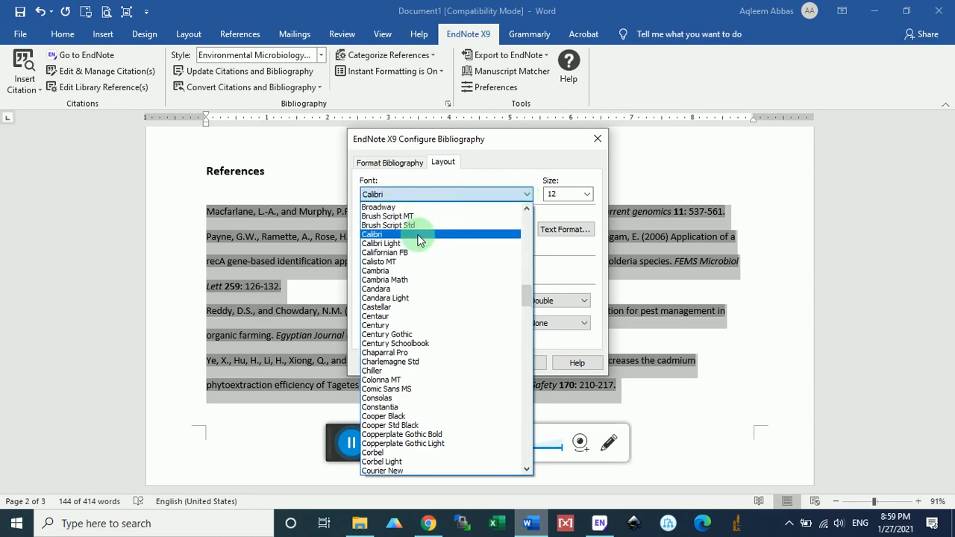
scroll(422, 241, "up", 1)
scroll(418, 268, "down", 13)
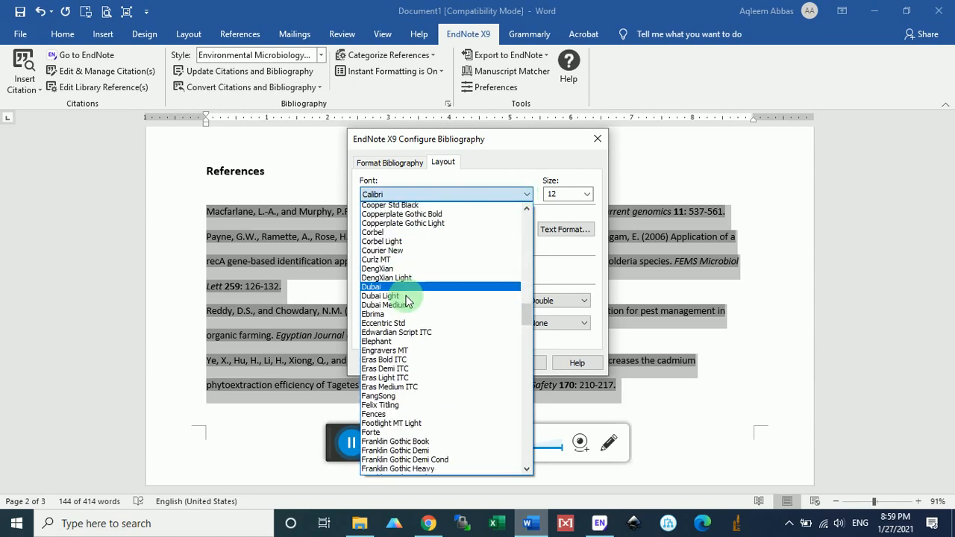
scroll(410, 310, "down", 10)
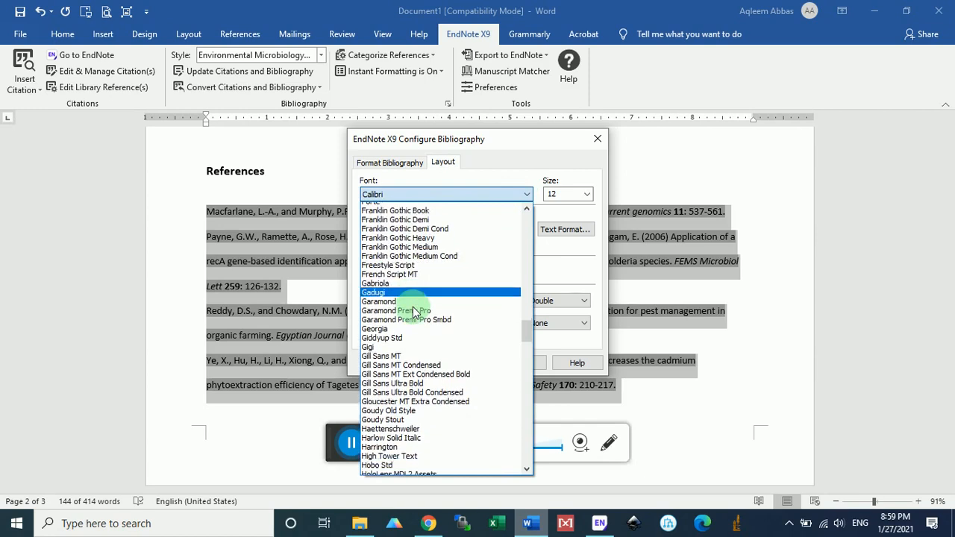
key("t")
scroll(399, 392, "down", 1)
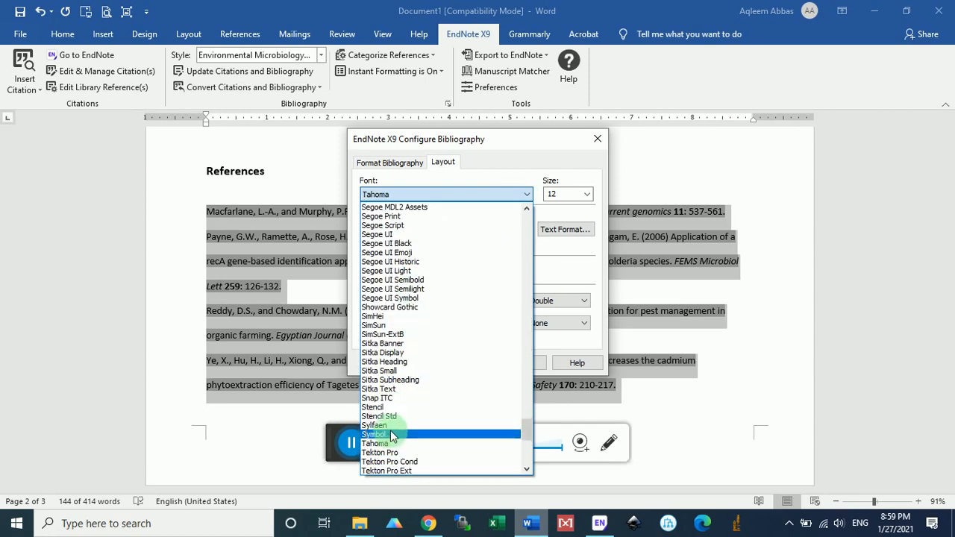
scroll(393, 388, "down", 5)
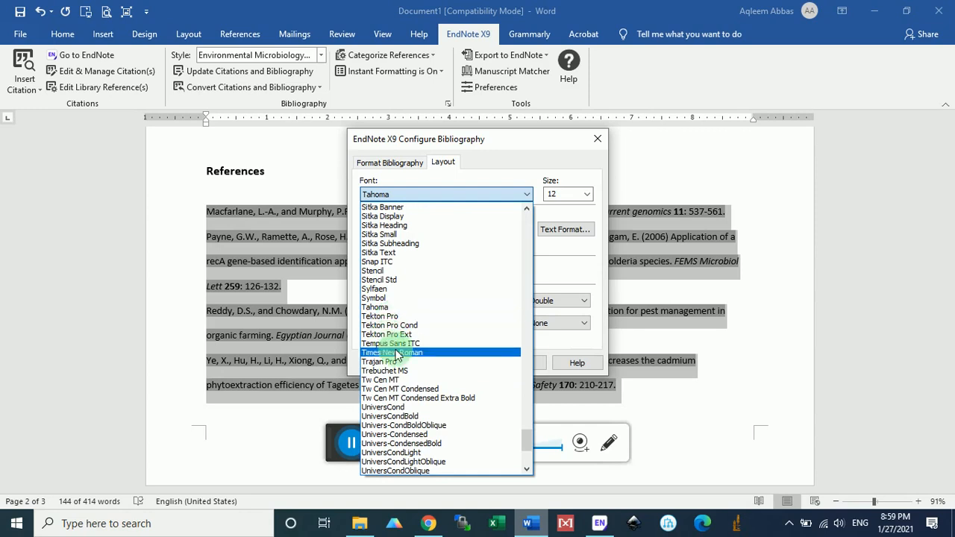
left_click(392, 352)
- Set the bibliography's font size to 14 and its line spacing to 1.5 lines, and apply the layout
left_click(588, 196)
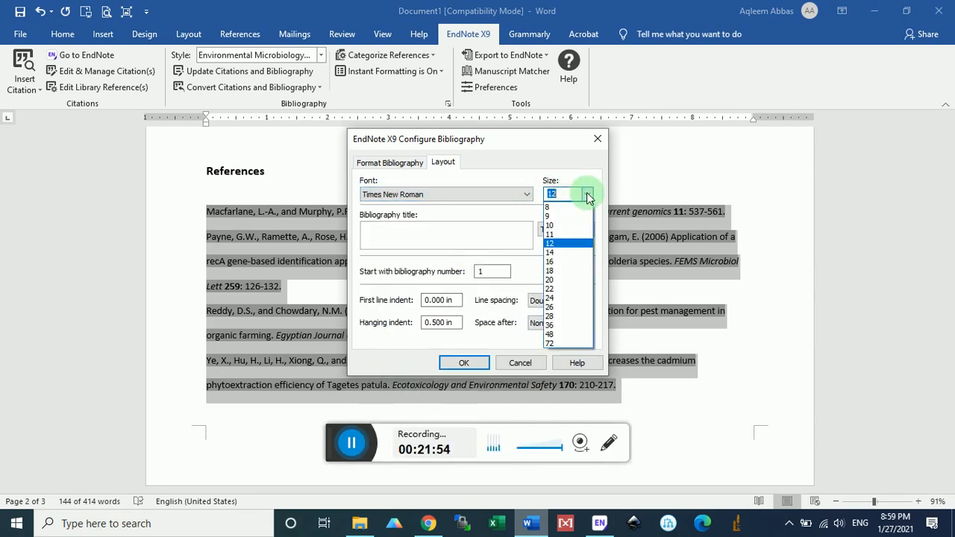
left_click(559, 253)
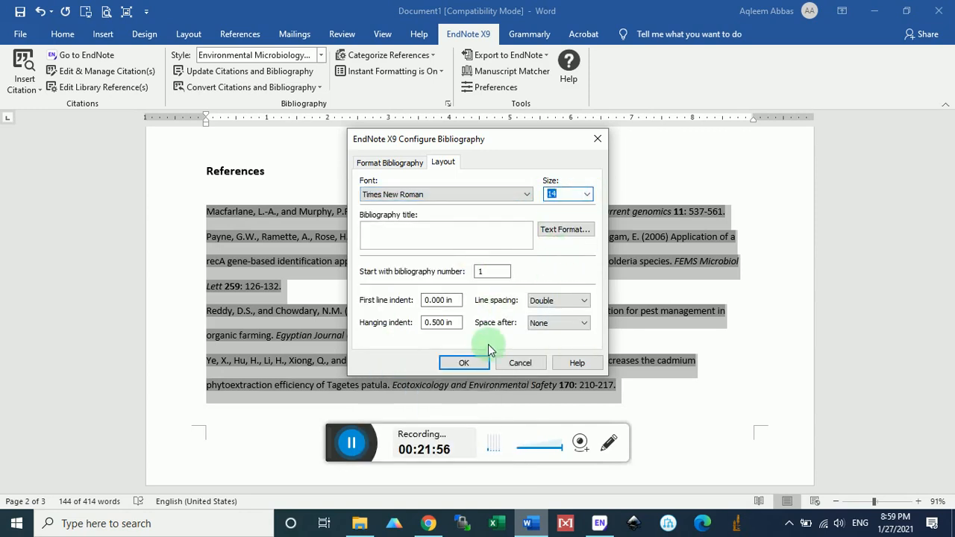
left_click(575, 302)
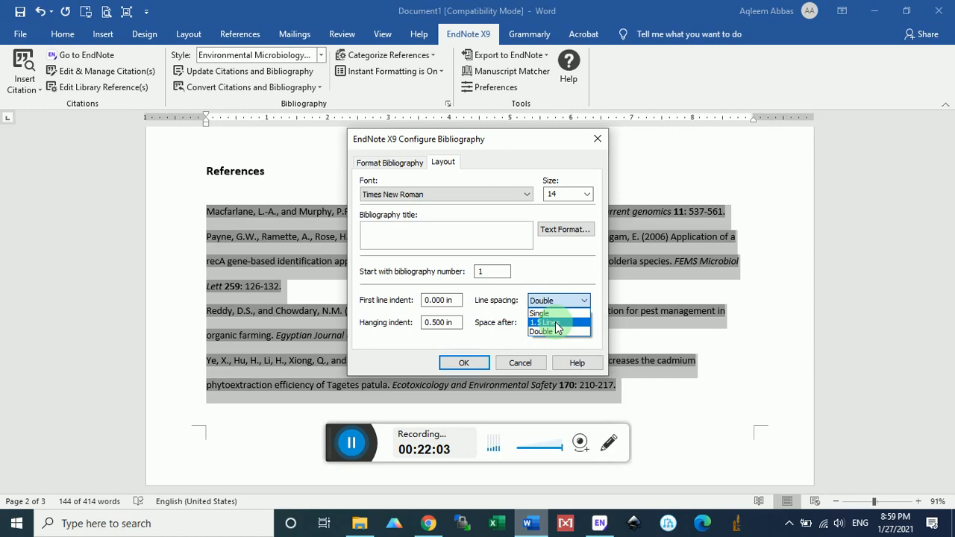
left_click(555, 322)
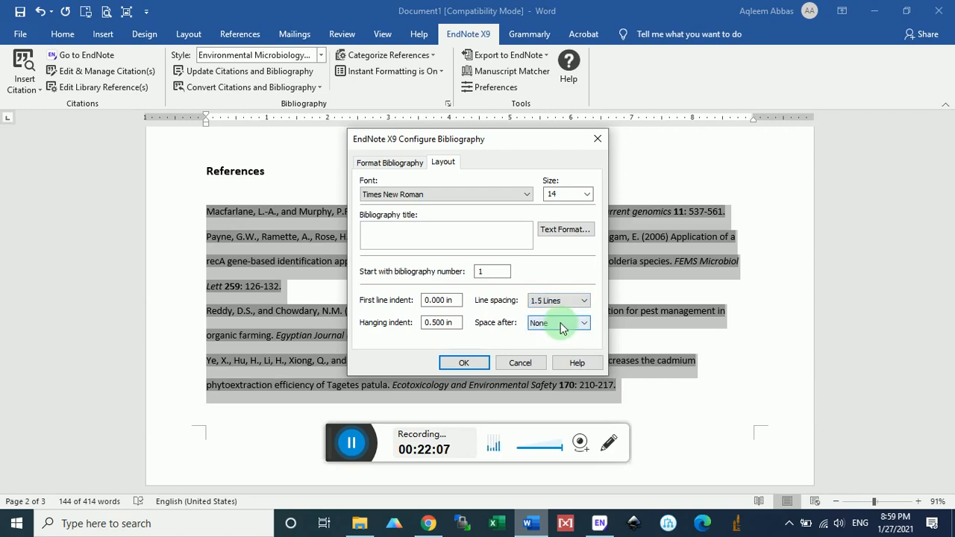
left_click(464, 362)
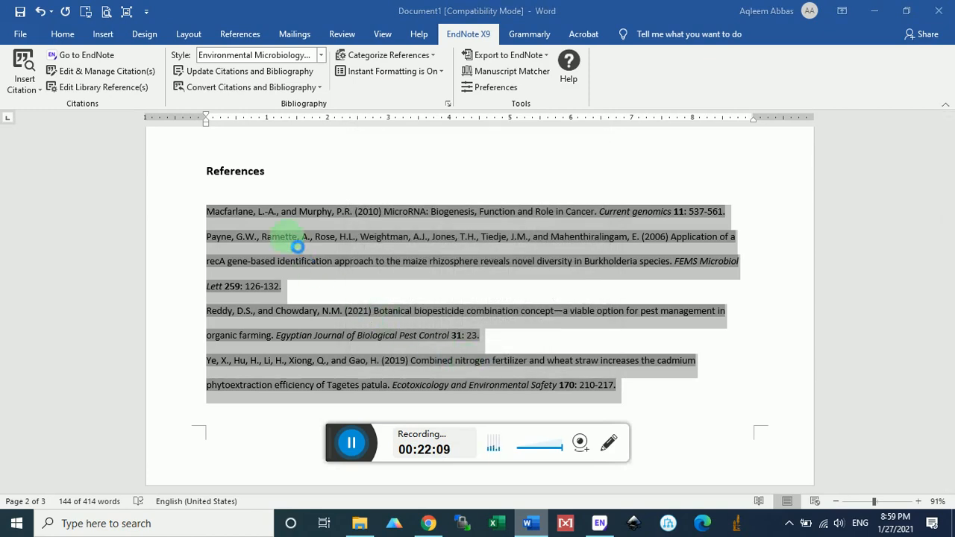
- Check the reformatted bibliography and return to the beginning of the document
left_click(284, 223)
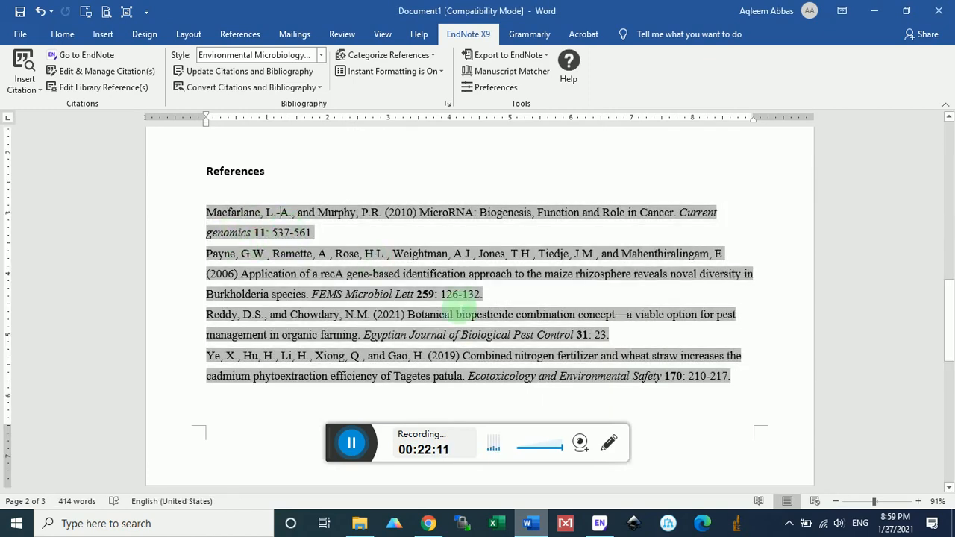
scroll(319, 298, "down", 2)
scroll(330, 298, "up", 5)
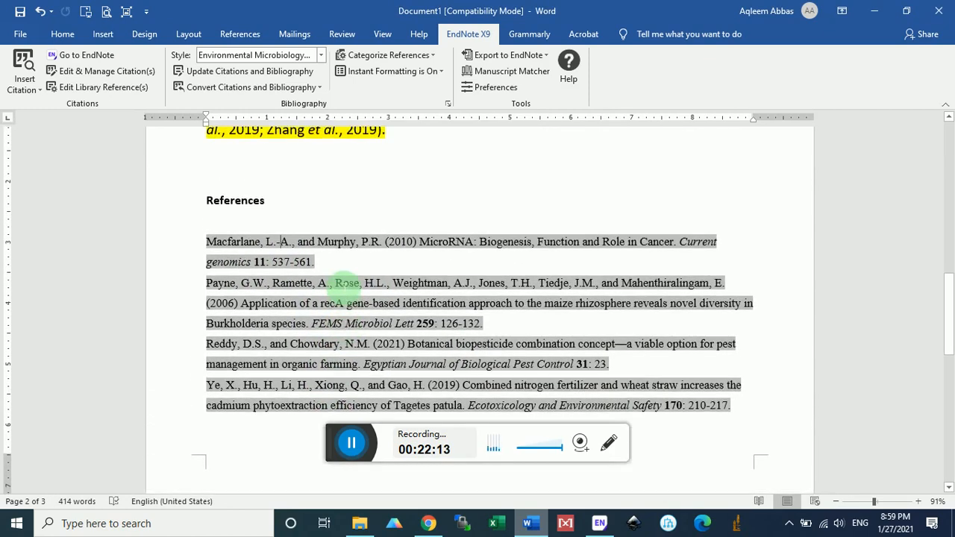
scroll(402, 339, "up", 15)
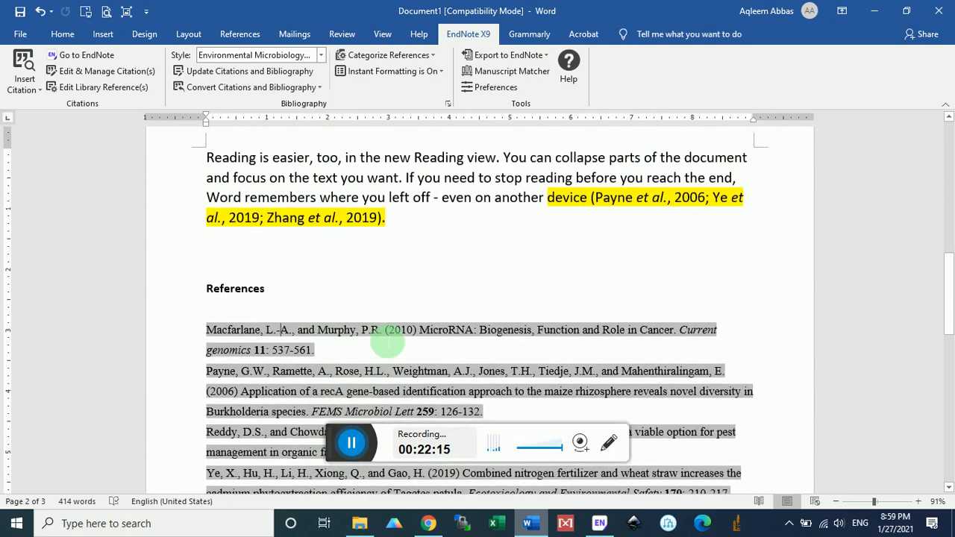
scroll(399, 340, "up", 5)
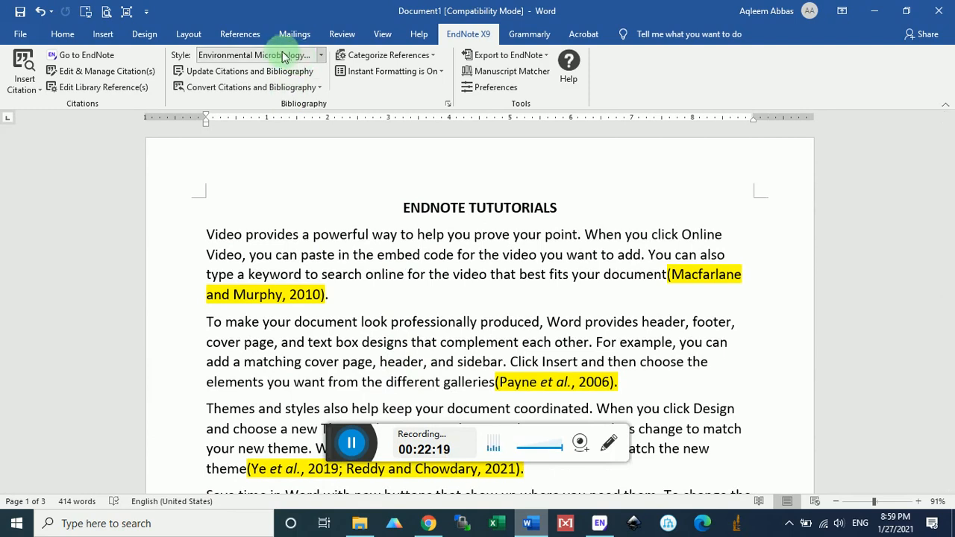
- Choose the Environmental Microbiology Copy output style for the document's citations and look over the text's beginning
left_click(322, 56)
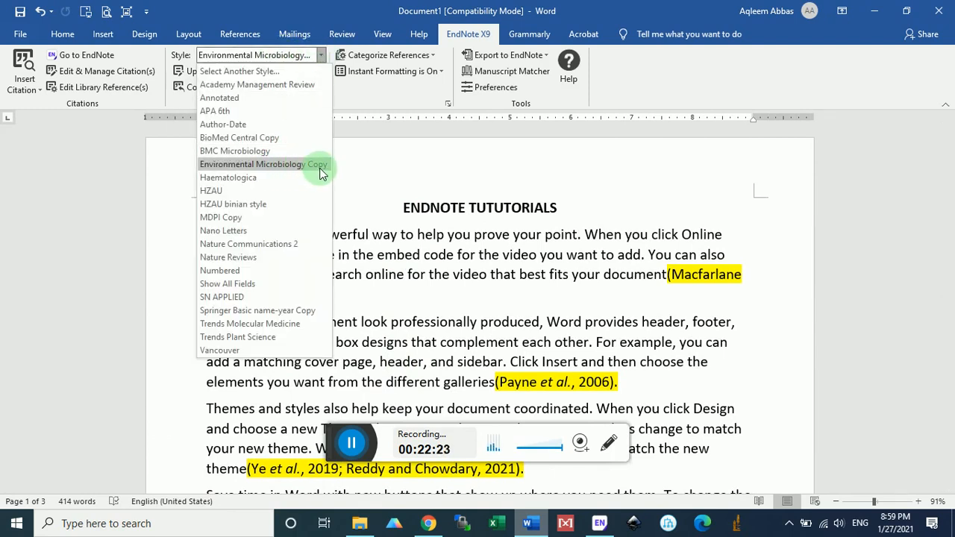
left_click(256, 165)
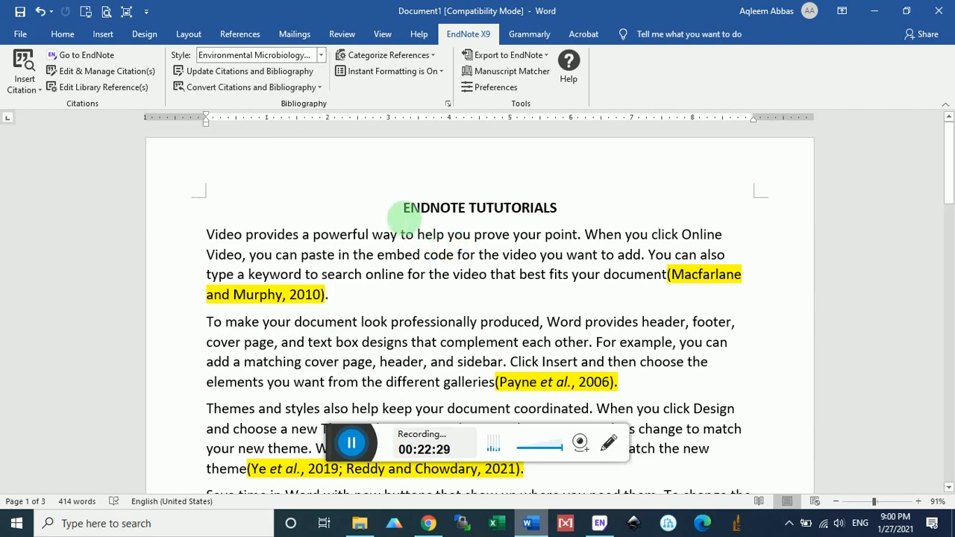
scroll(396, 221, "down", 2)
scroll(395, 220, "up", 1)
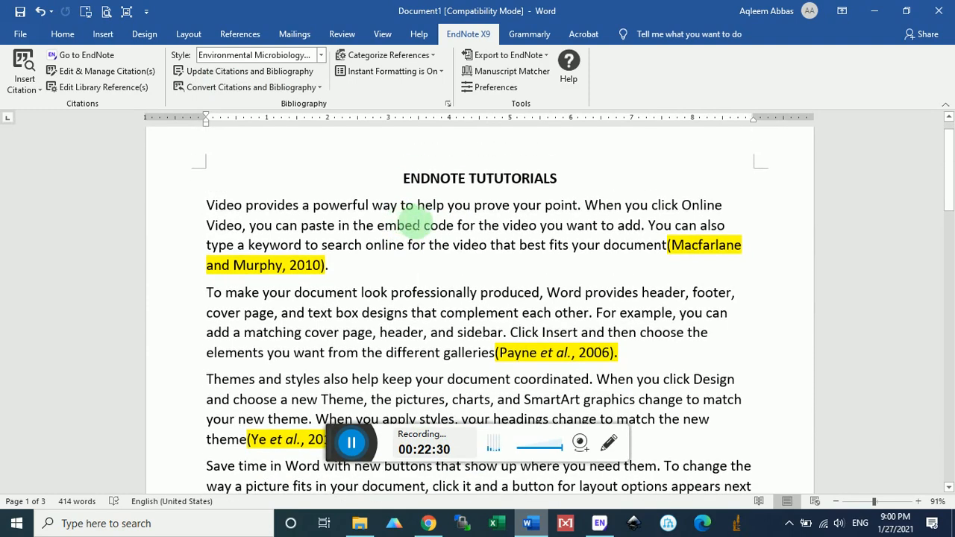
scroll(414, 222, "up", 1)
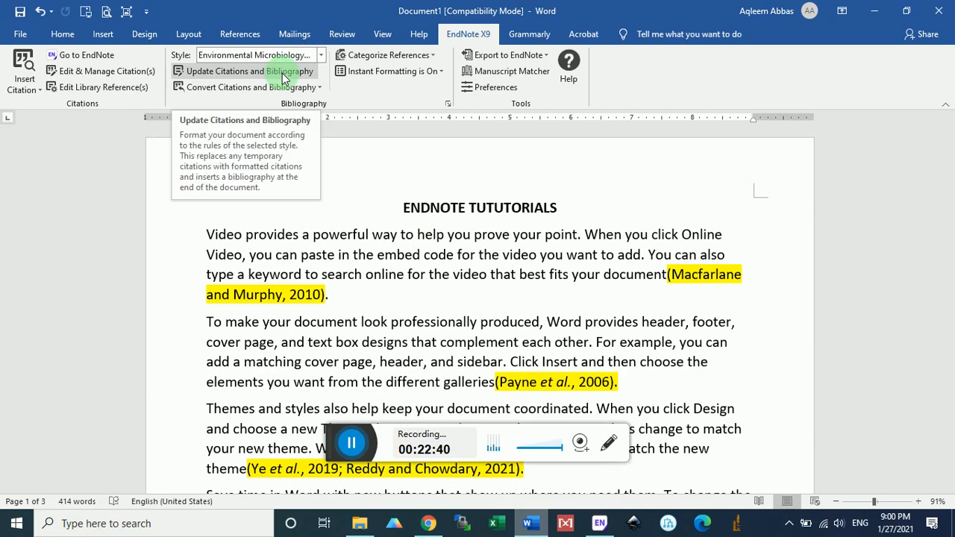
- Switch to Chrome and locate the Nature Communications style in the search results on EndNote's Output Styles page
left_click(430, 526)
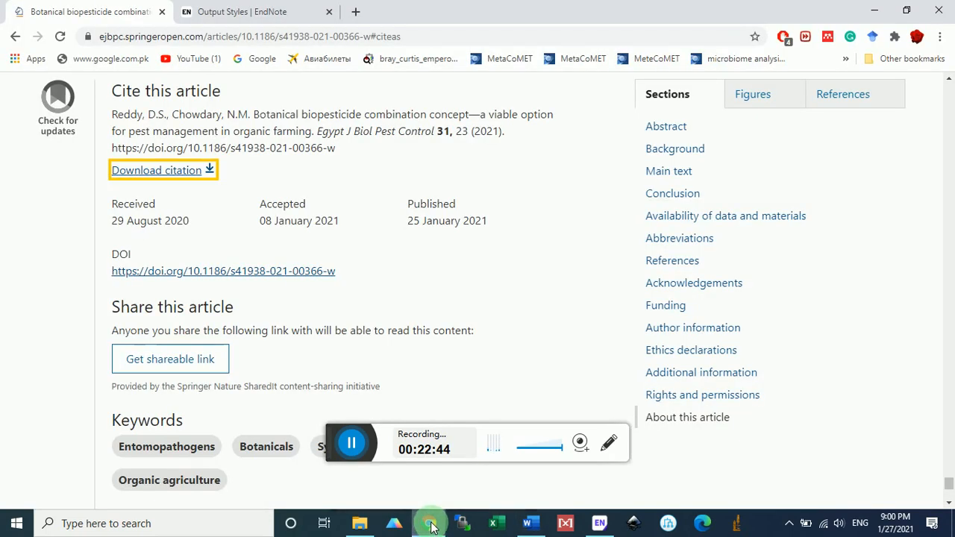
left_click(252, 10)
scroll(363, 150, "up", 3)
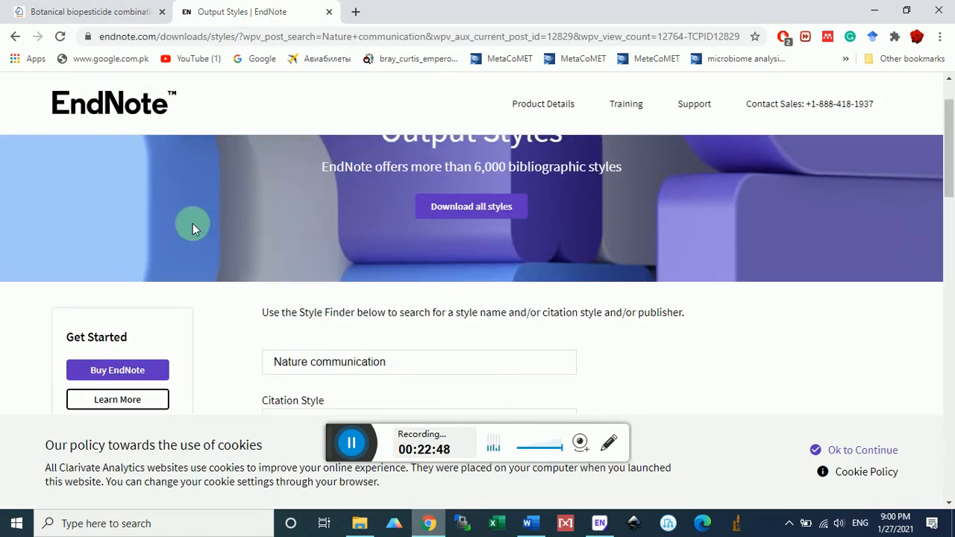
scroll(254, 195, "down", 2)
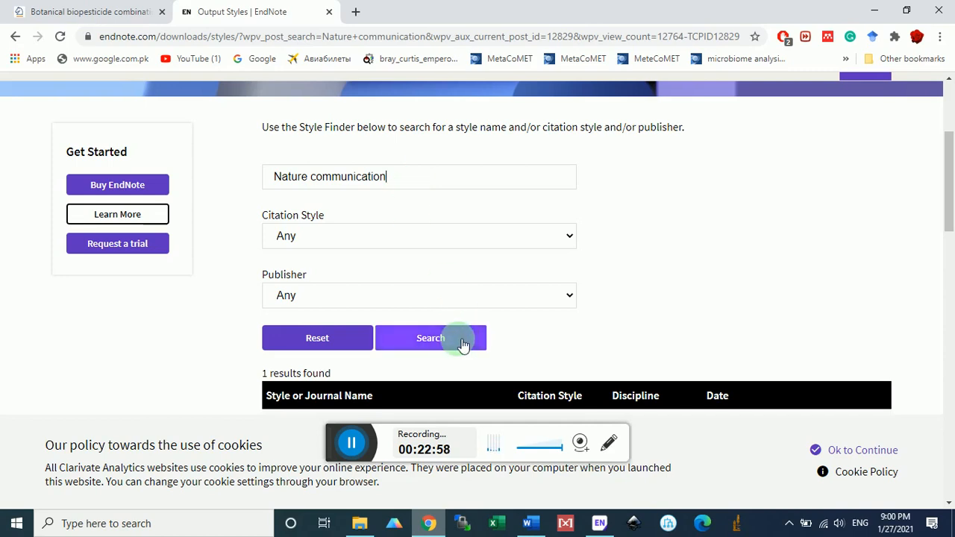
scroll(448, 252, "down", 5)
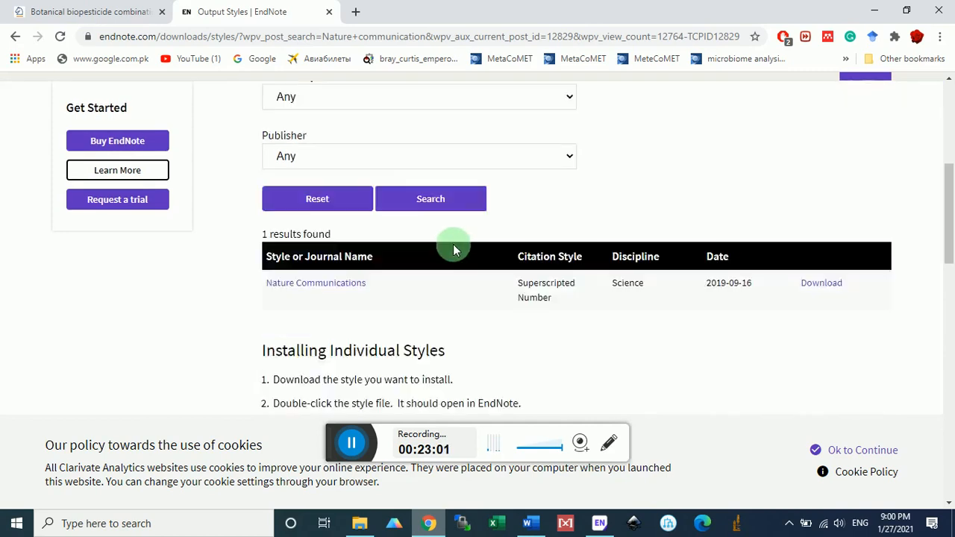
scroll(530, 194, "up", 2)
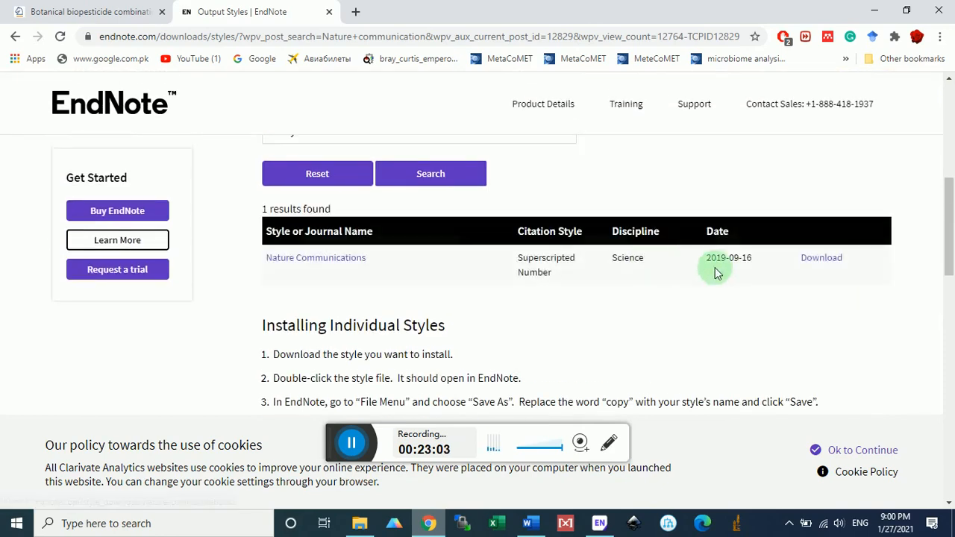
- Download the Nature Communications style and save it to the Desktop as Nature Communications.ens
left_click(822, 258)
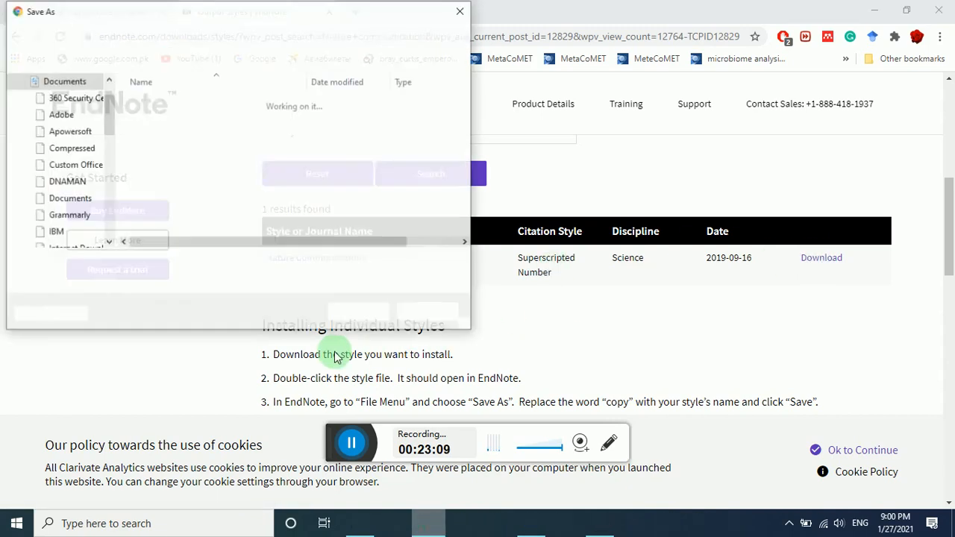
scroll(43, 112, "up", 2)
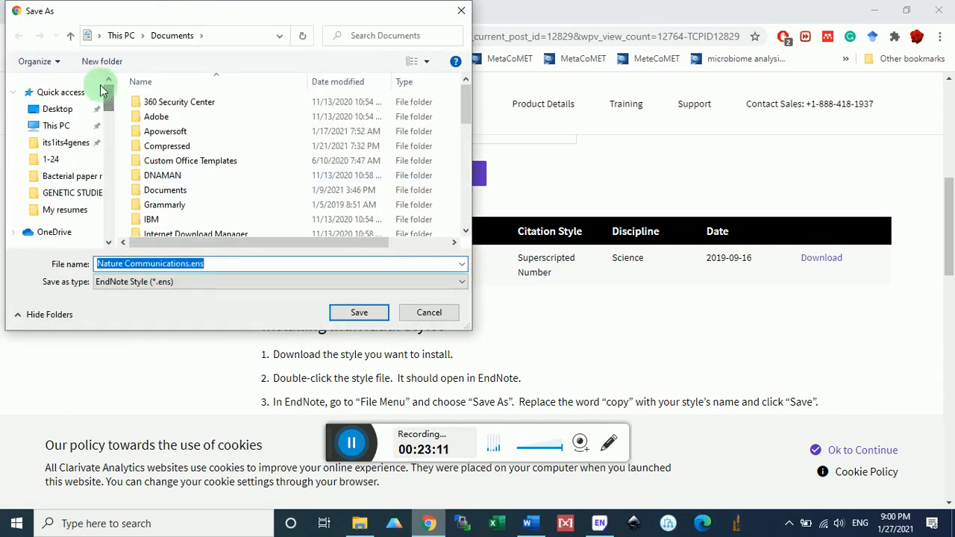
left_click(58, 109)
left_click(337, 314)
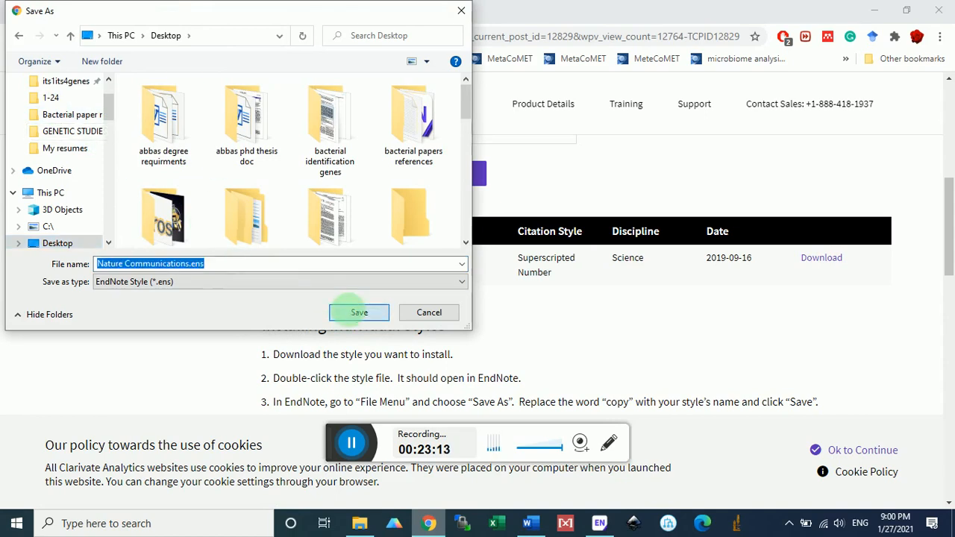
left_click(519, 267)
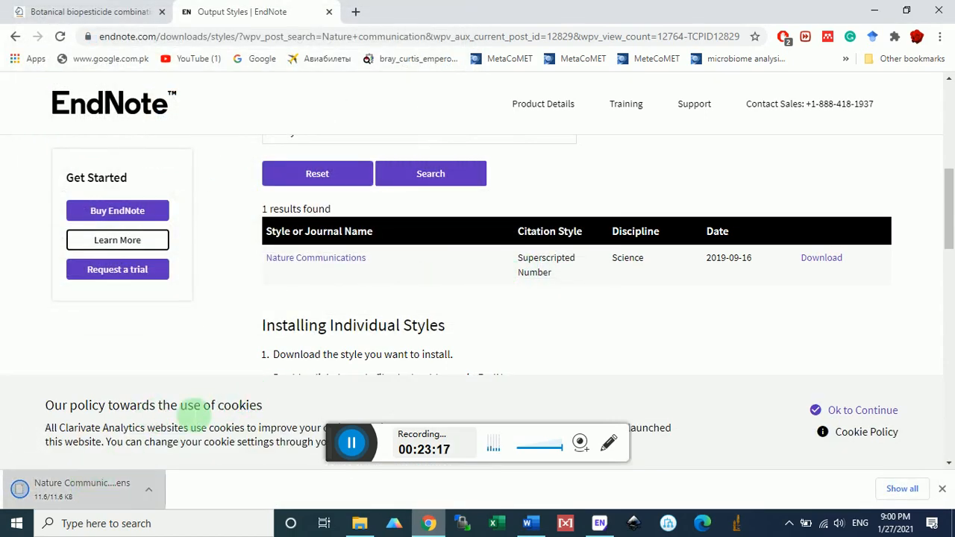
- Open the downloaded Nature Communications style file in EndNote, then close its style window to return to the library
left_click(54, 490)
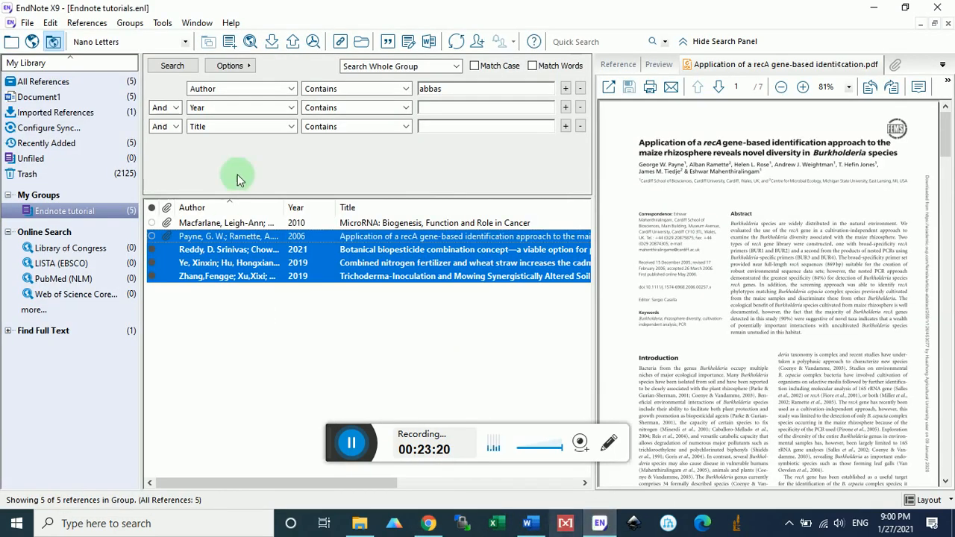
left_click(185, 42)
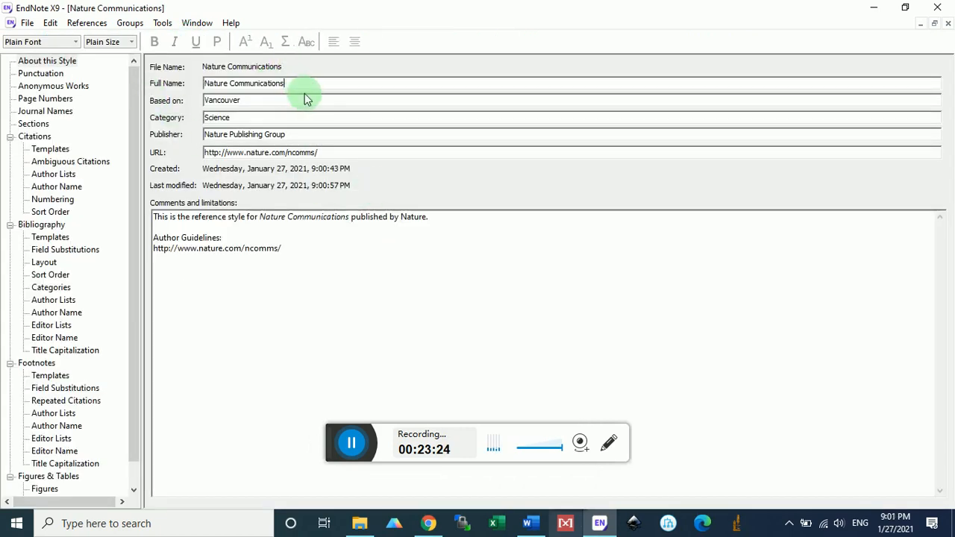
left_click(949, 24)
left_click(269, 310)
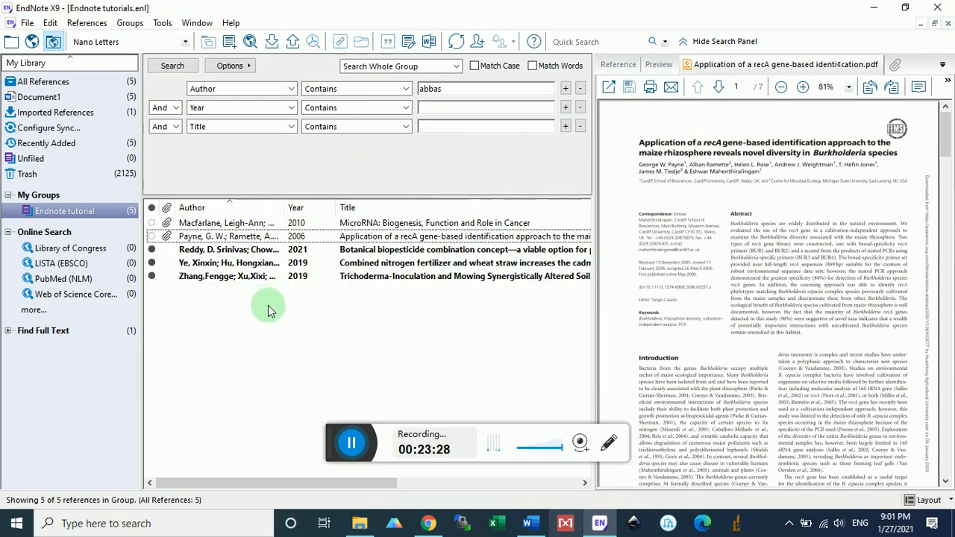
- Switch to Word and apply the Nature Communications style to the document from EndNote's full list of styles
left_click(527, 525)
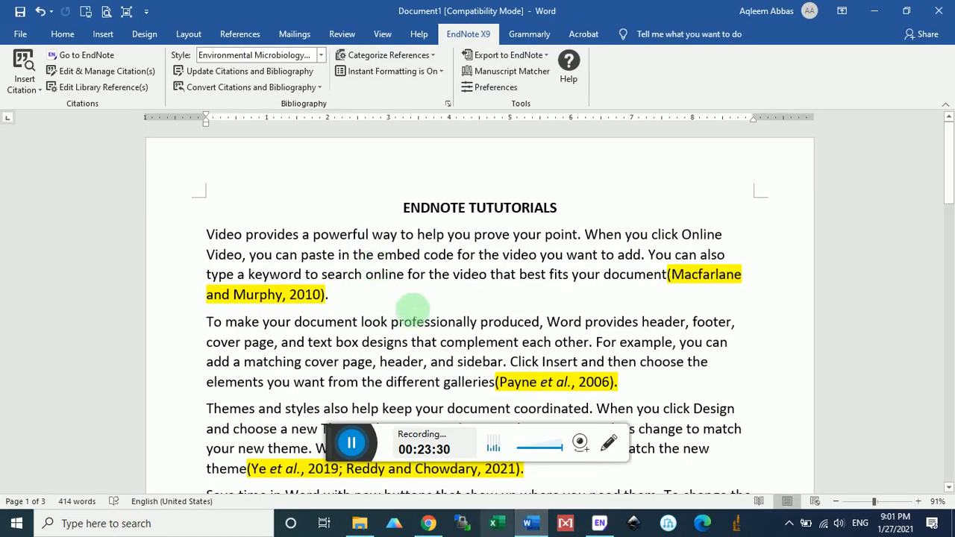
scroll(603, 264, "down", 2)
scroll(672, 207, "up", 1)
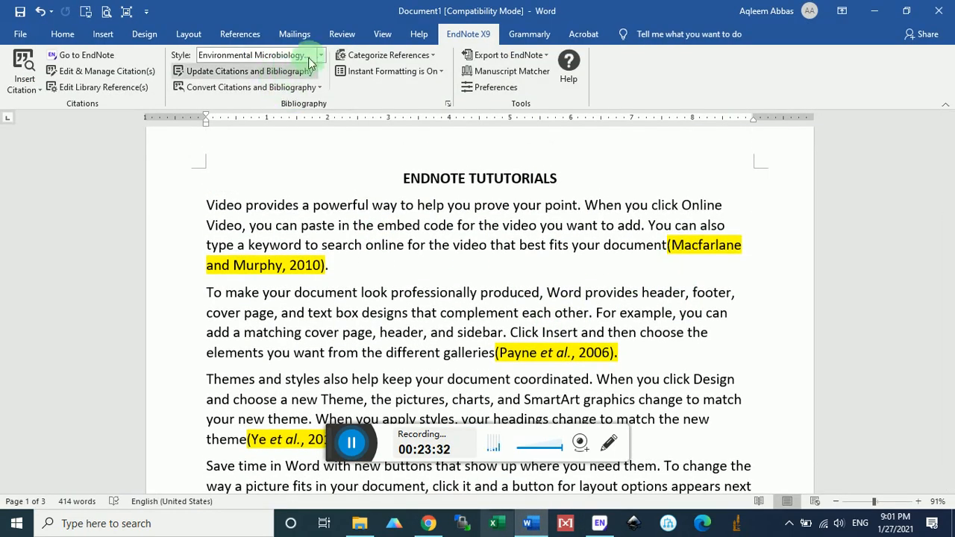
left_click(320, 56)
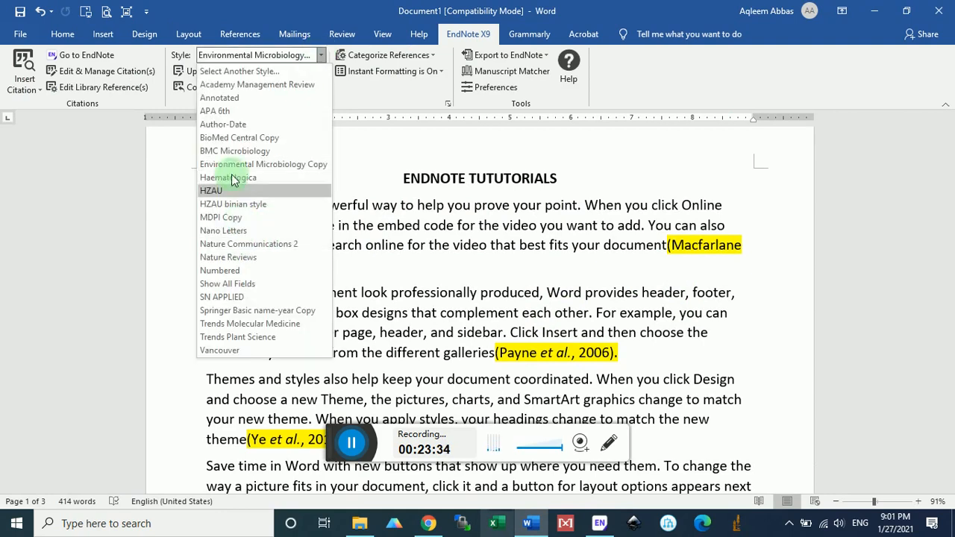
left_click(237, 71)
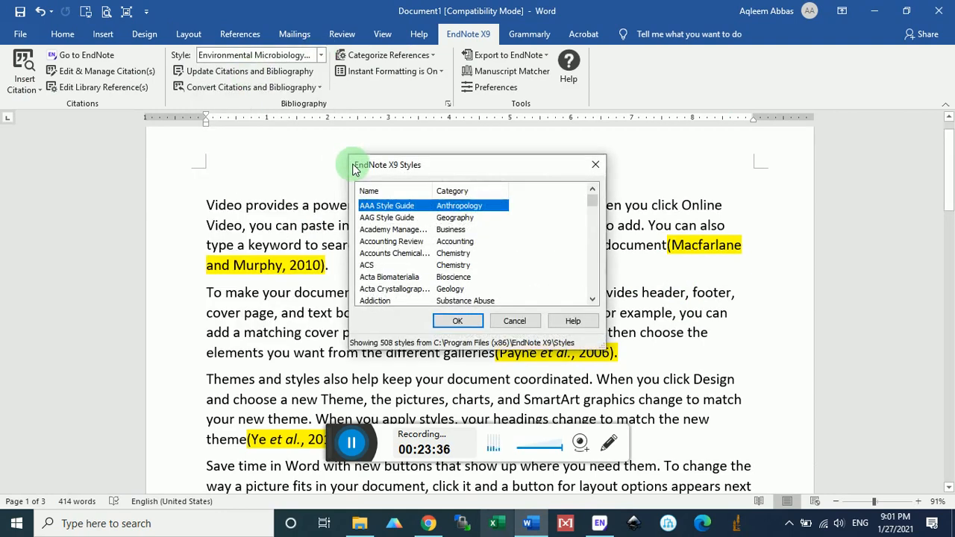
scroll(437, 240, "down", 12)
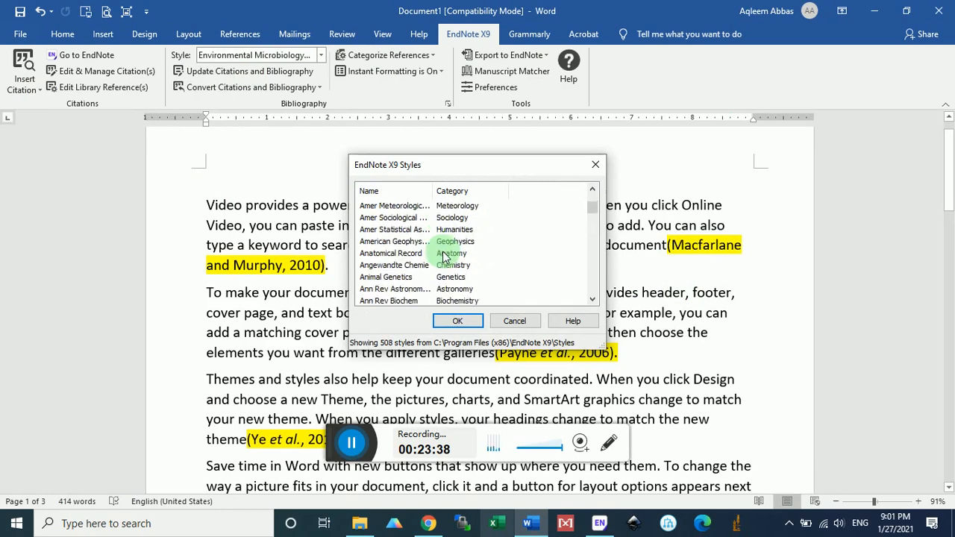
scroll(444, 256, "down", 20)
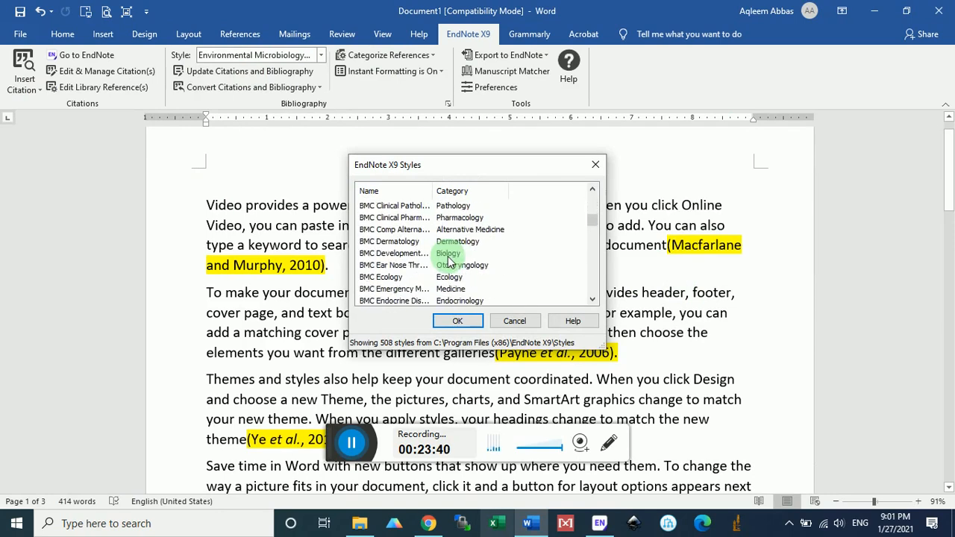
scroll(450, 263, "down", 10)
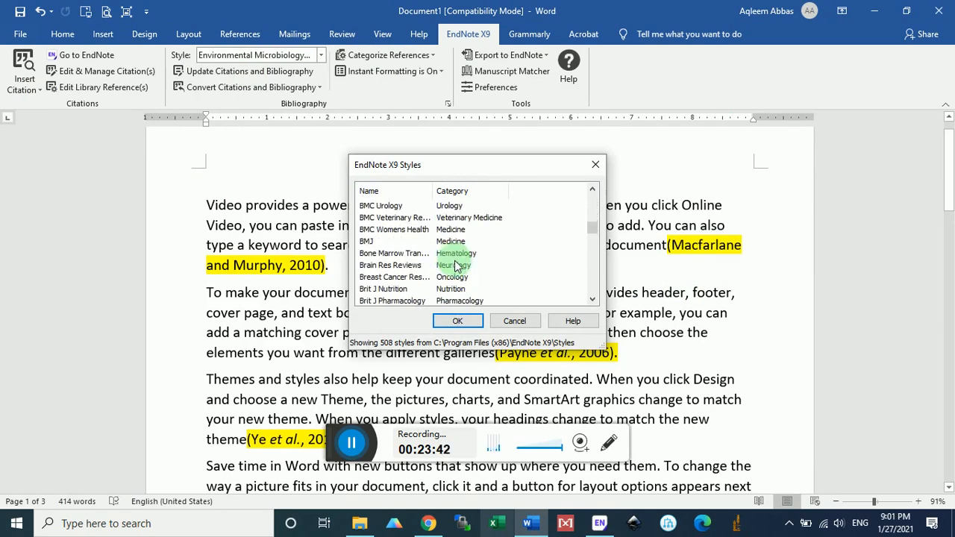
scroll(457, 267, "down", 20)
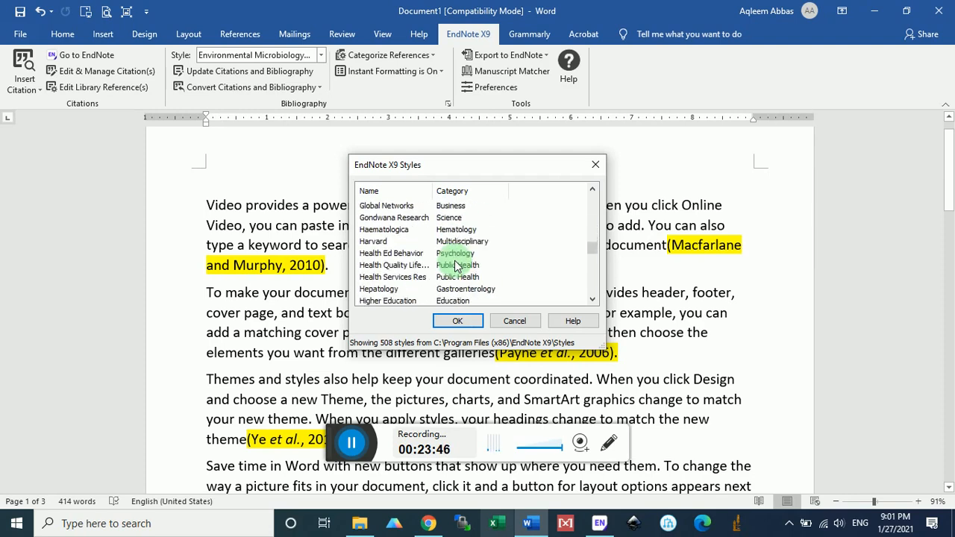
scroll(457, 266, "down", 5)
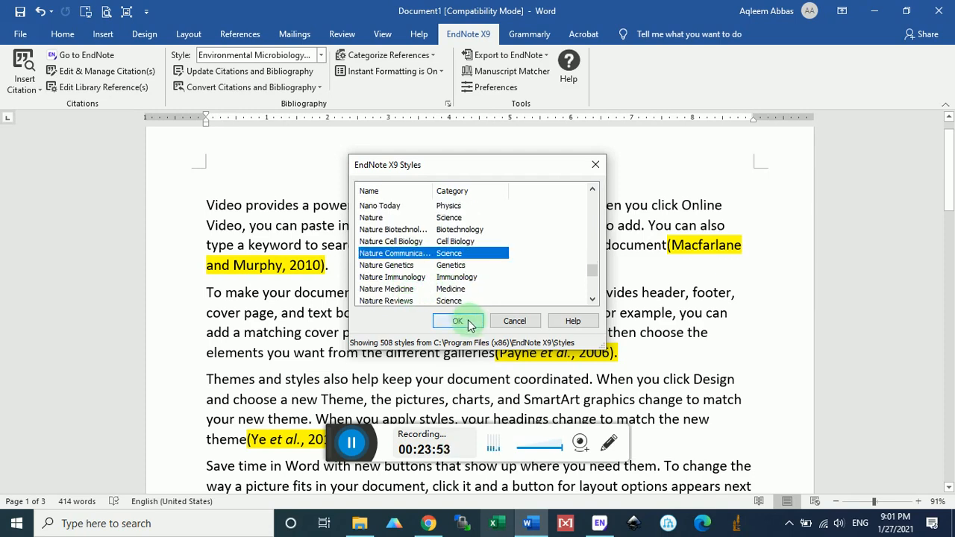
double_click(427, 303)
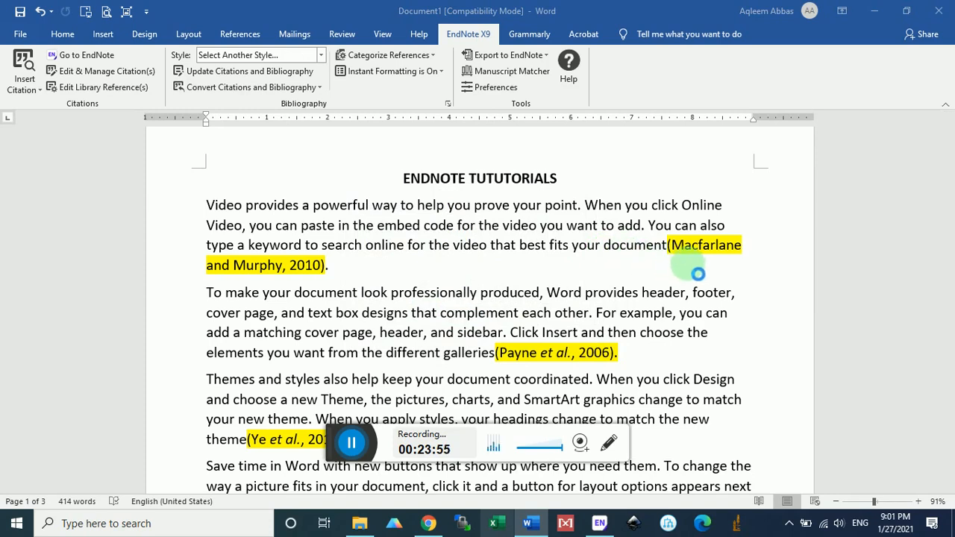
- Check how the in-text citations and the bibliography are formatted through the whole document, and return to its beginning
scroll(597, 261, "down", 2)
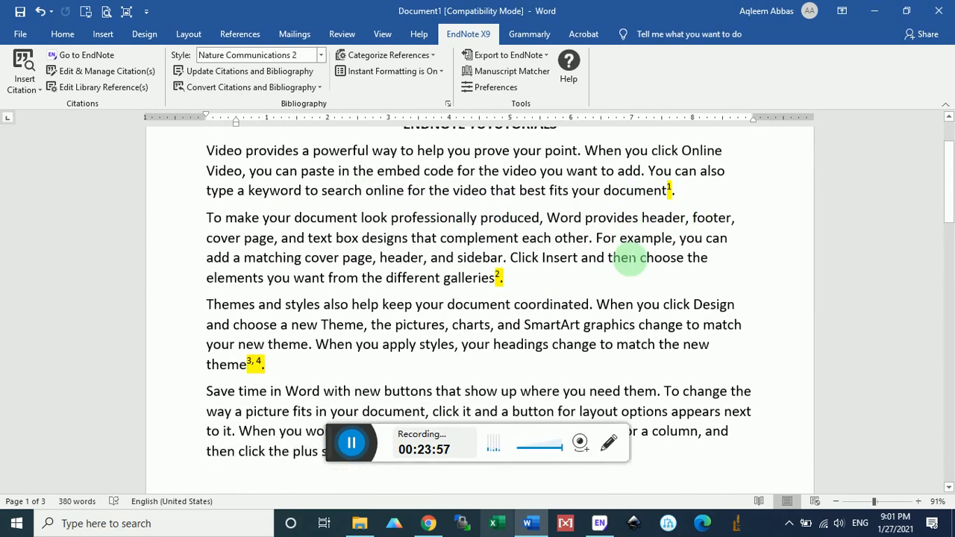
scroll(591, 256, "down", 4)
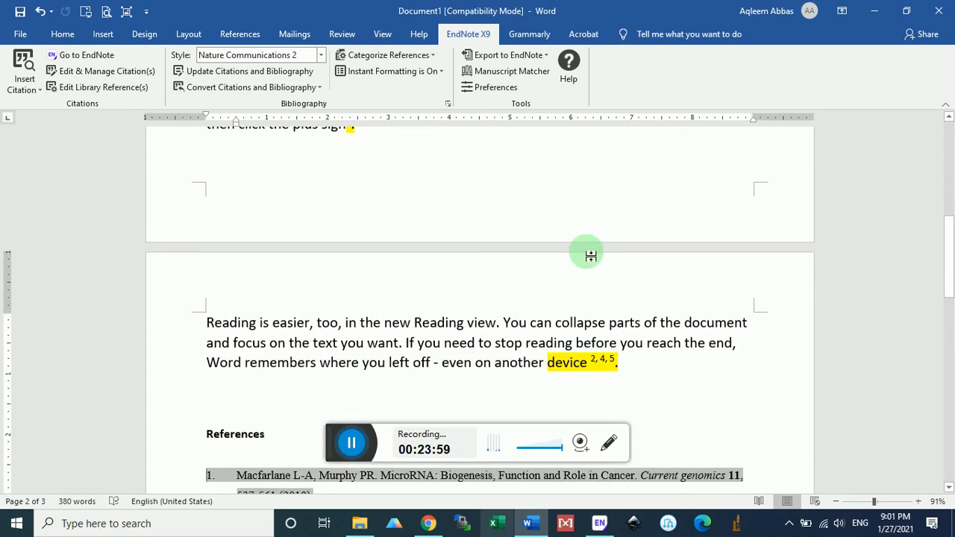
scroll(591, 256, "down", 5)
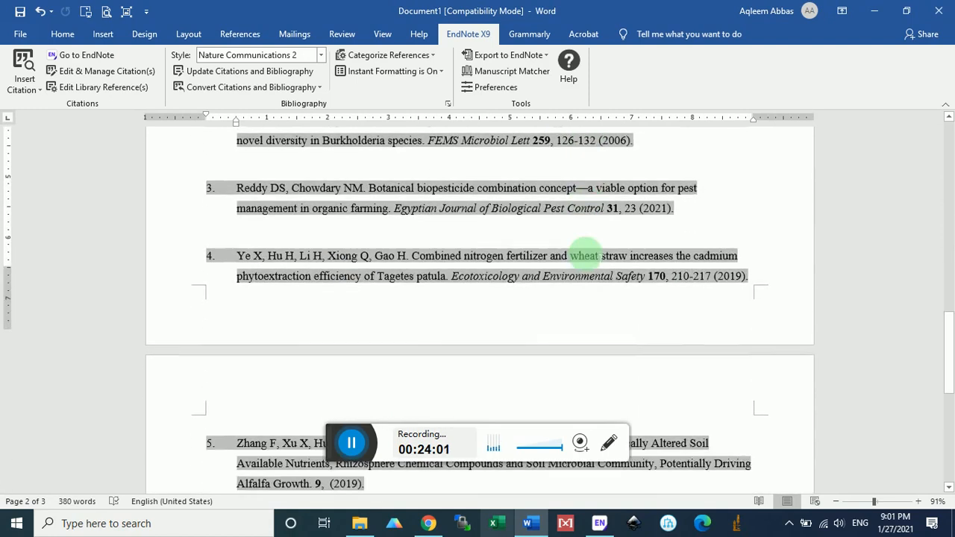
scroll(588, 262, "up", 6)
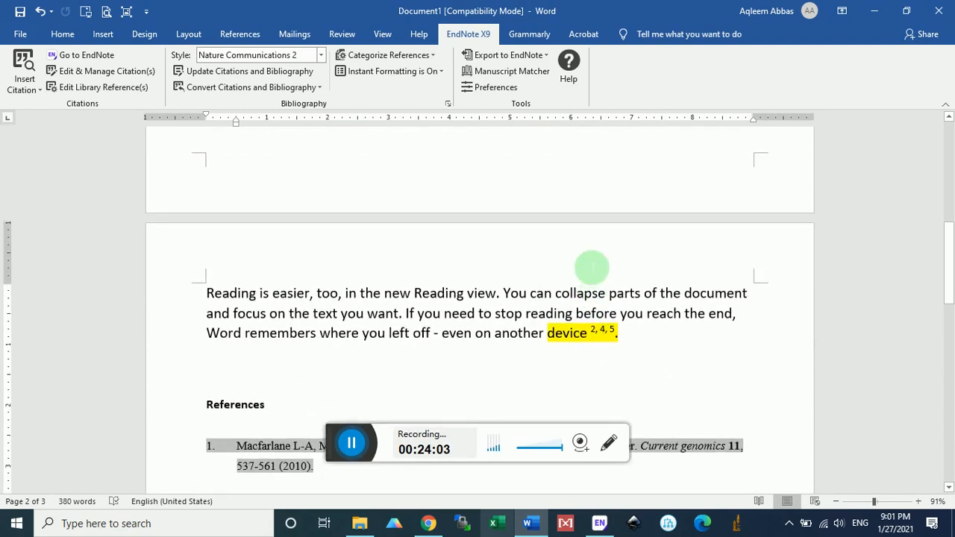
scroll(592, 266, "up", 6)
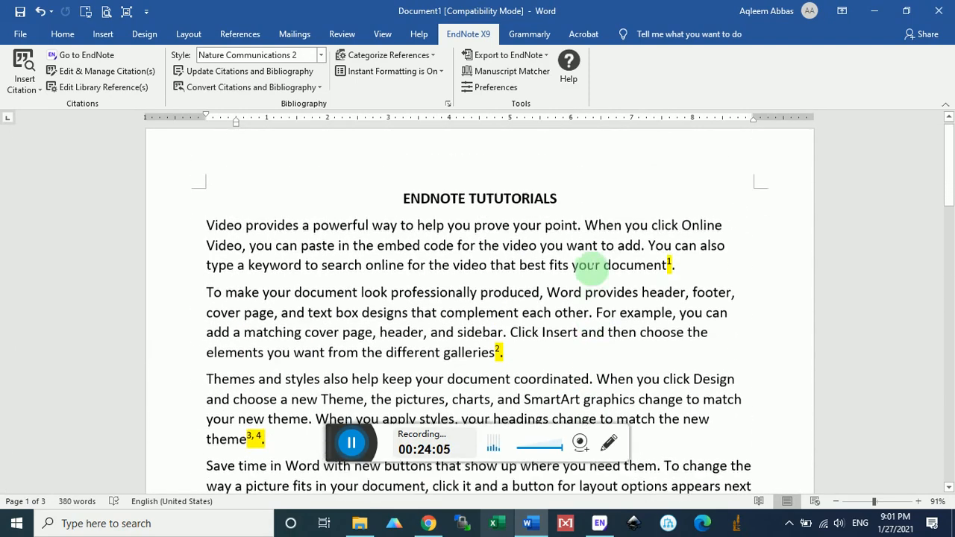
scroll(591, 272, "up", 1)
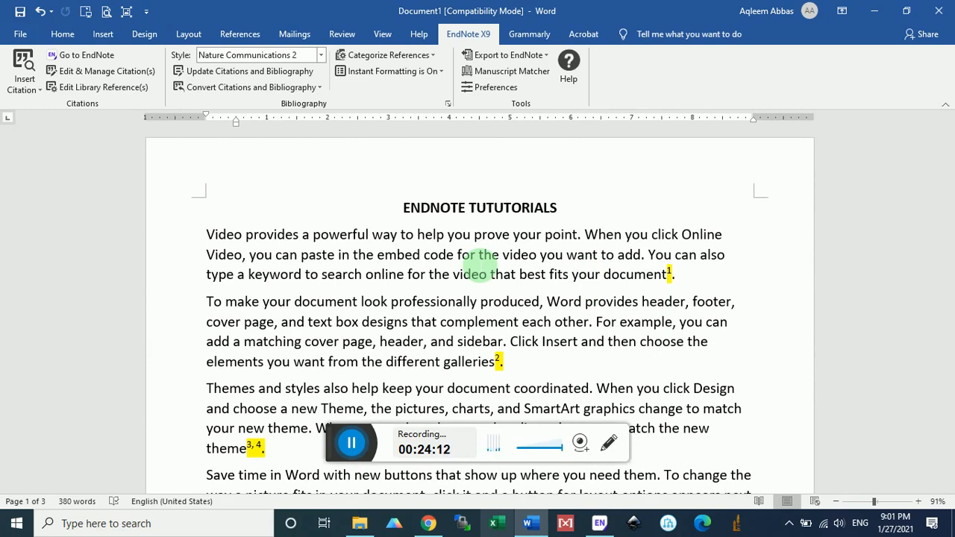
- Go to the References list and highlight the journal name Current genomics in the first entry
scroll(477, 261, "down", 10)
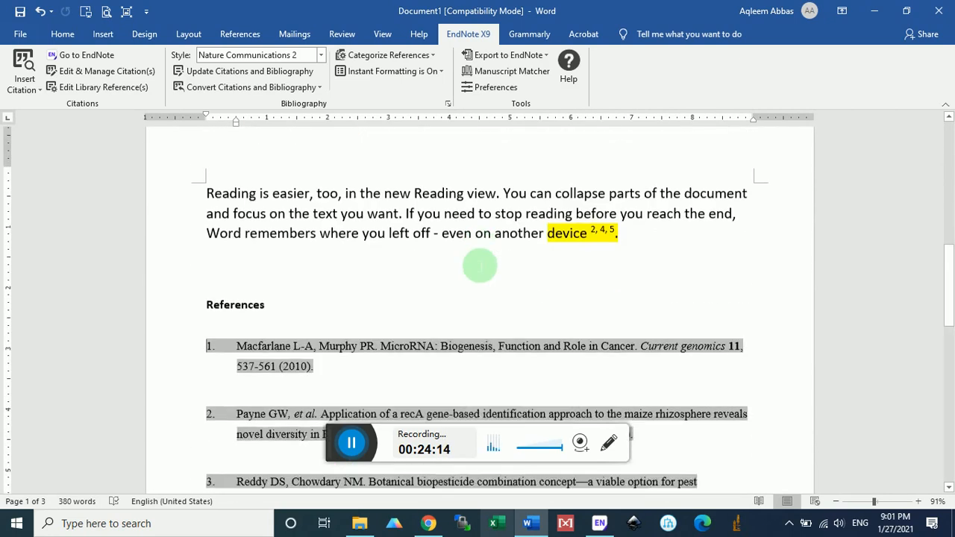
scroll(480, 266, "down", 1)
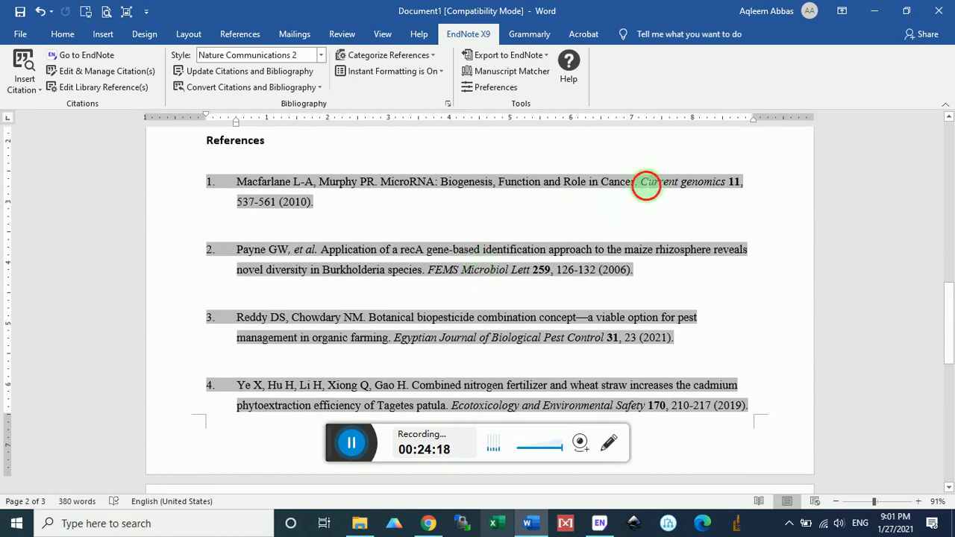
left_click_drag(641, 183, 722, 184)
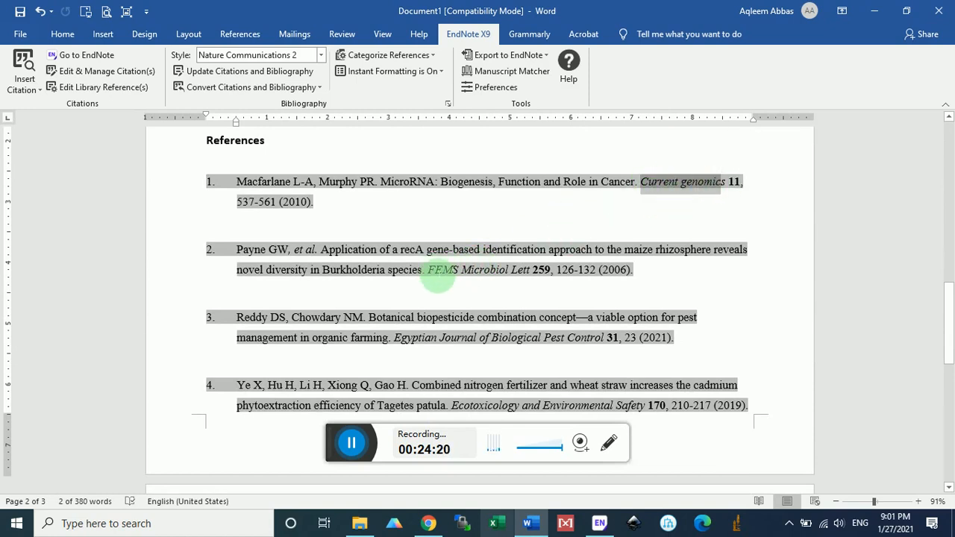
- Highlight the journal name Egyptian Journal of Biological Pest Control in the third reference and compare it with the other entries' journal names
scroll(433, 284, "down", 1)
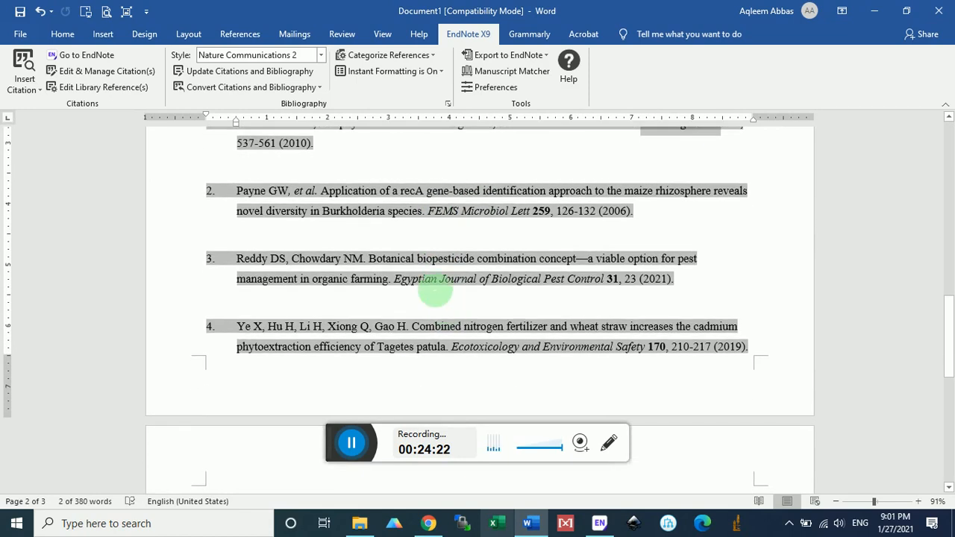
left_click_drag(401, 282, 606, 283)
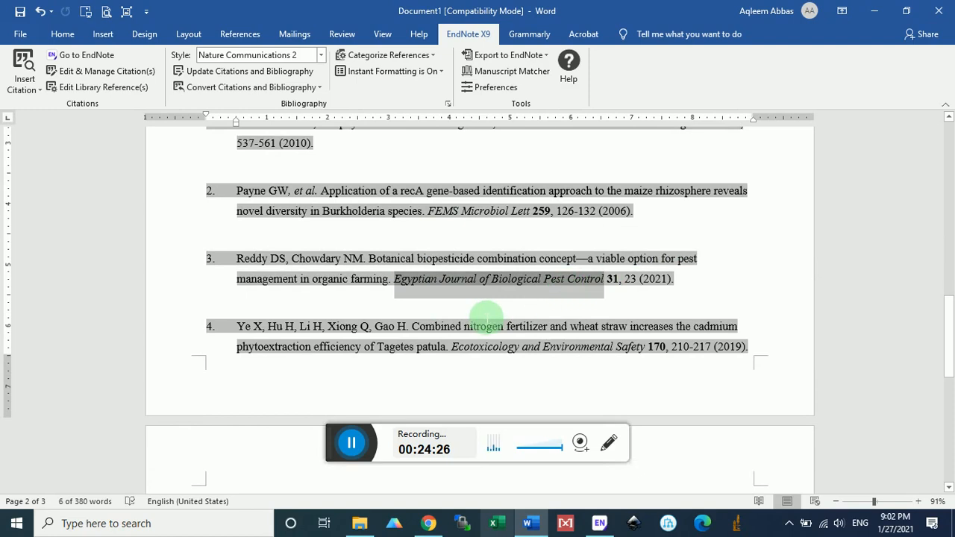
scroll(486, 313, "up", 2)
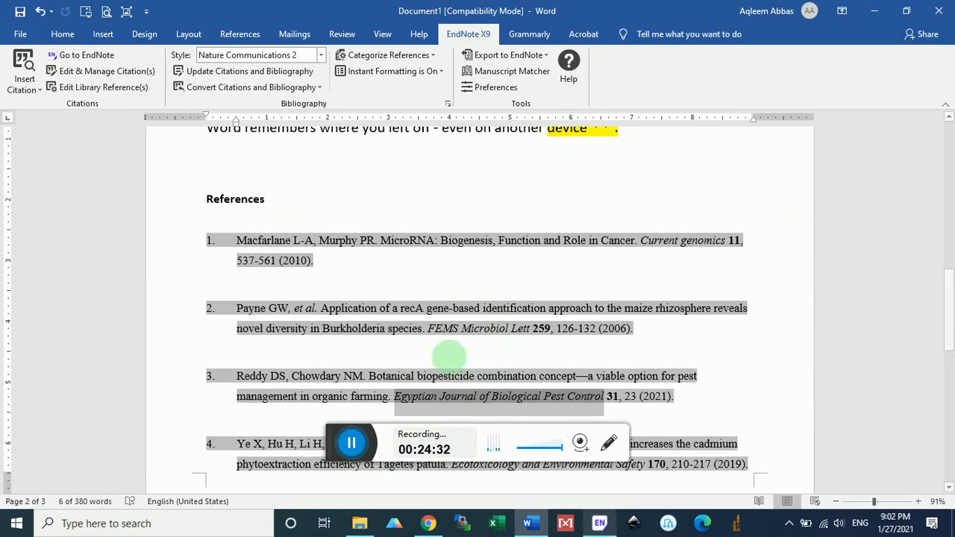
scroll(438, 306, "down", 2)
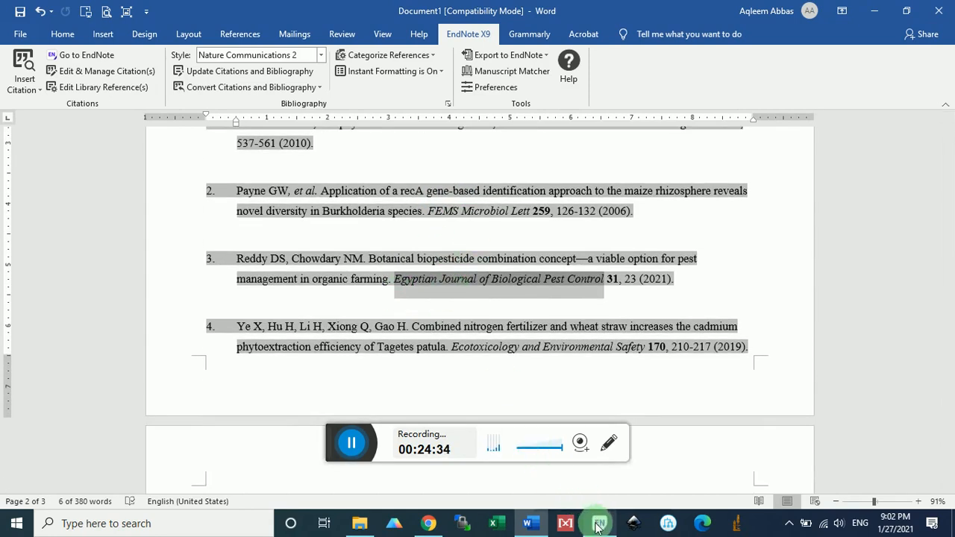
- Switch to EndNote, view the term list definitions with the Journals list selected, and close them without changes
left_click(599, 523)
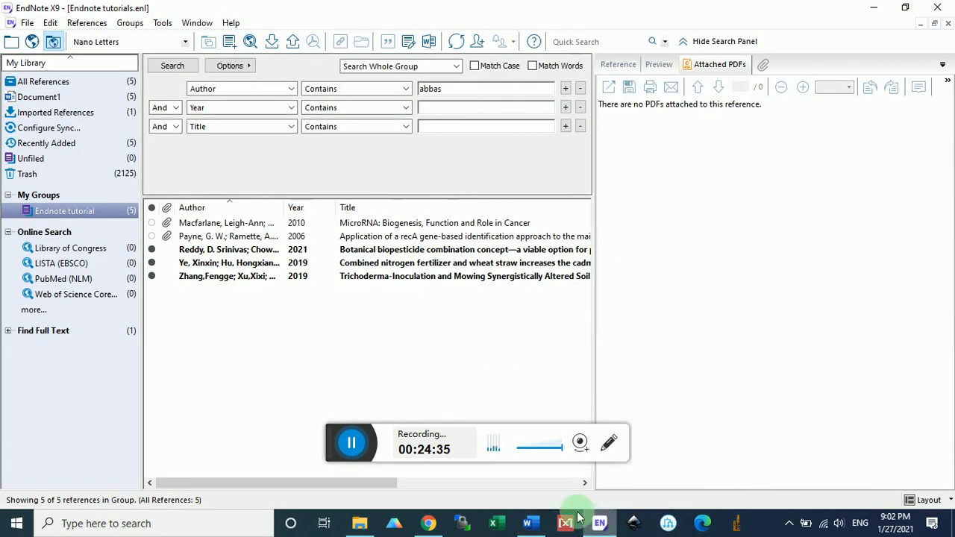
left_click(139, 25)
mouse_move(158, 29)
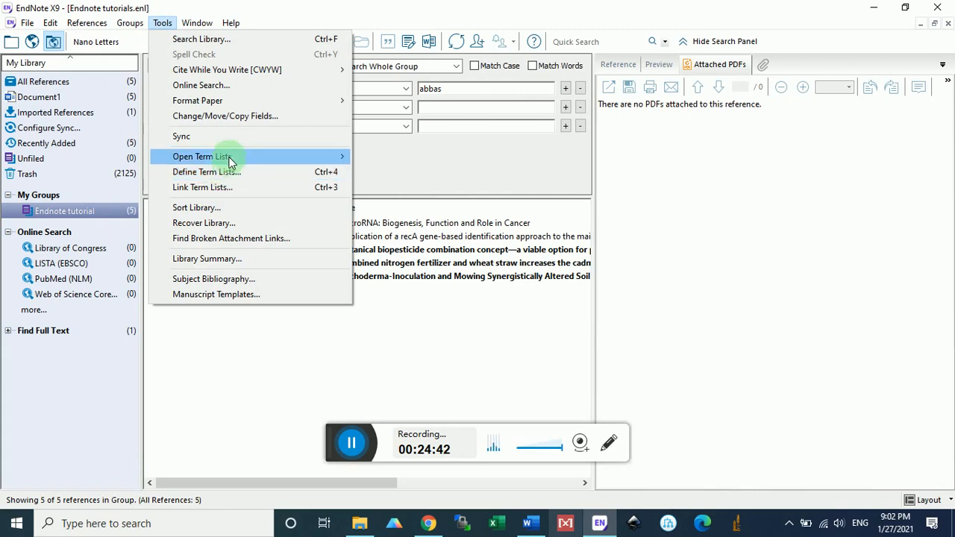
mouse_move(231, 160)
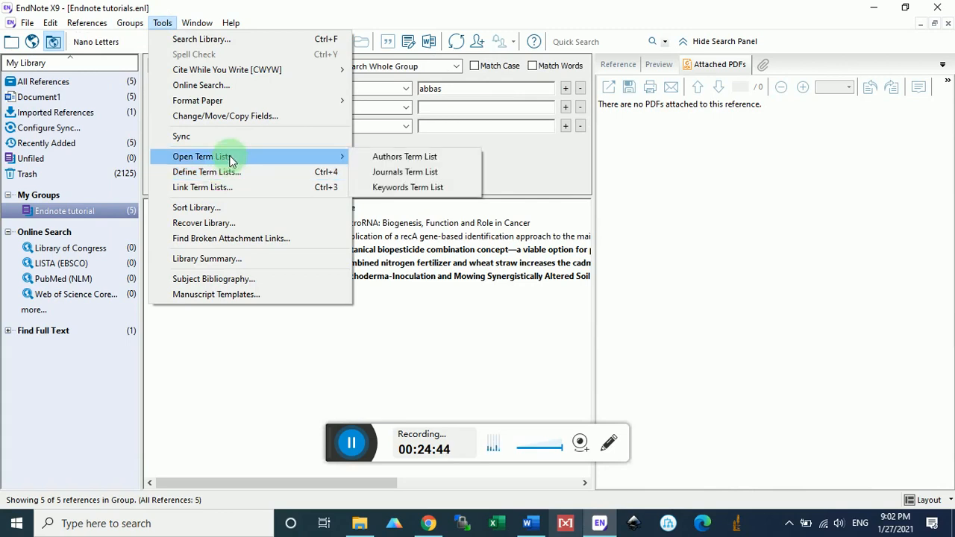
left_click(228, 174)
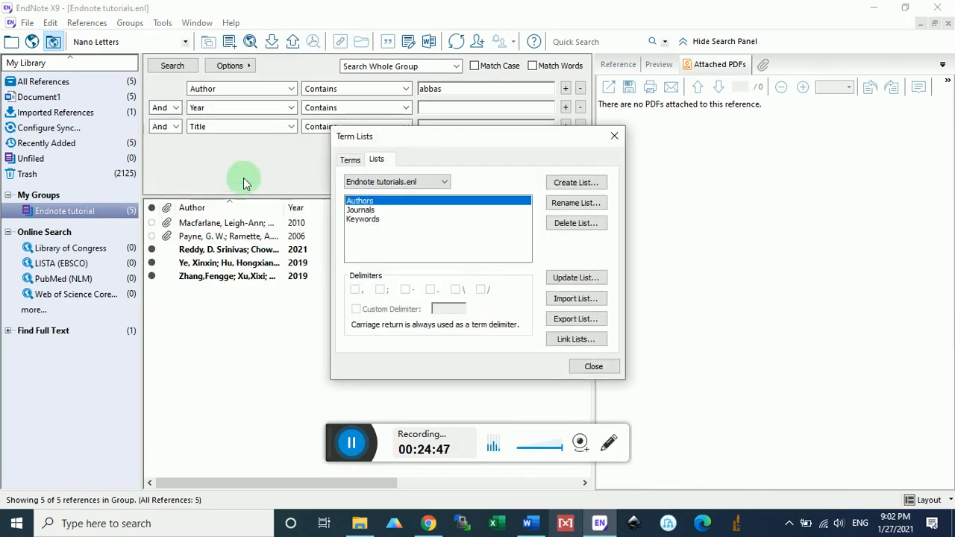
left_click(365, 212)
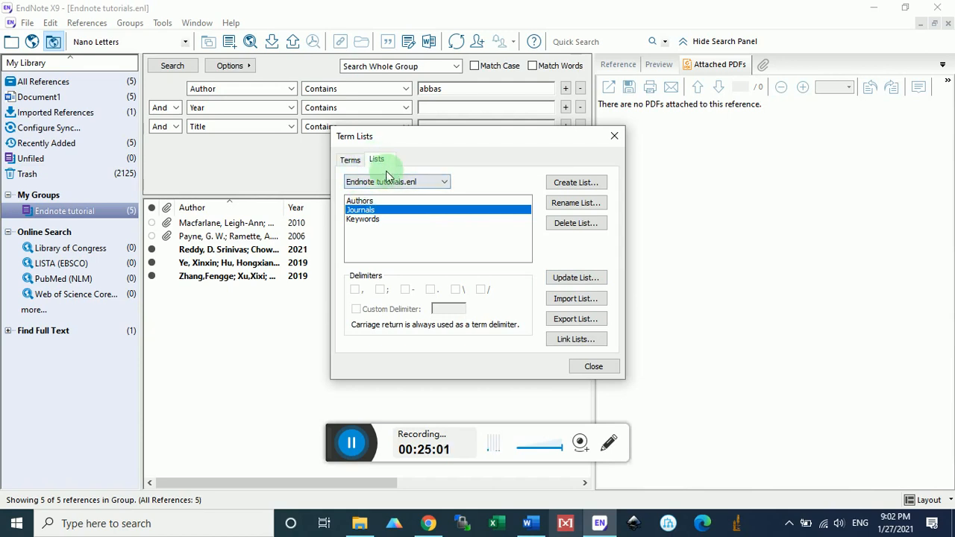
left_click(615, 137)
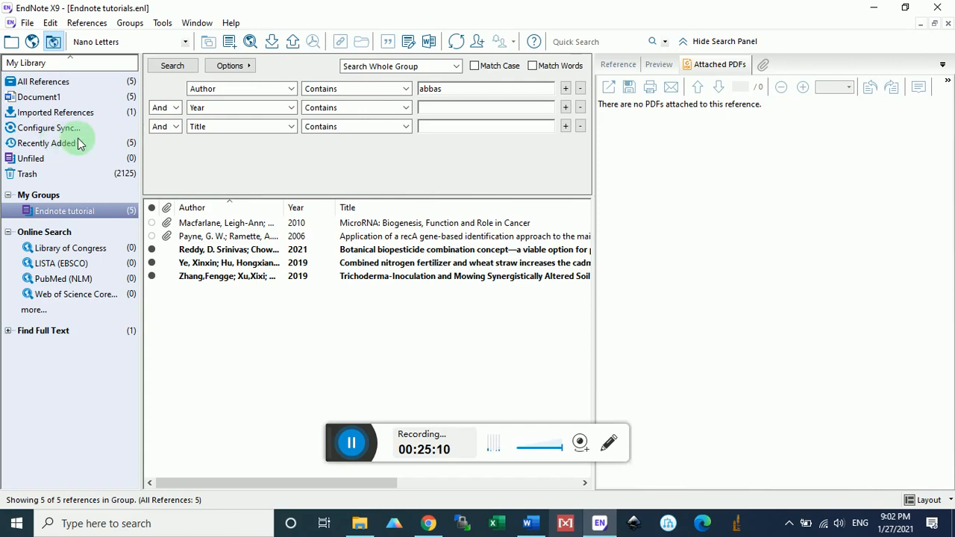
left_click(29, 24)
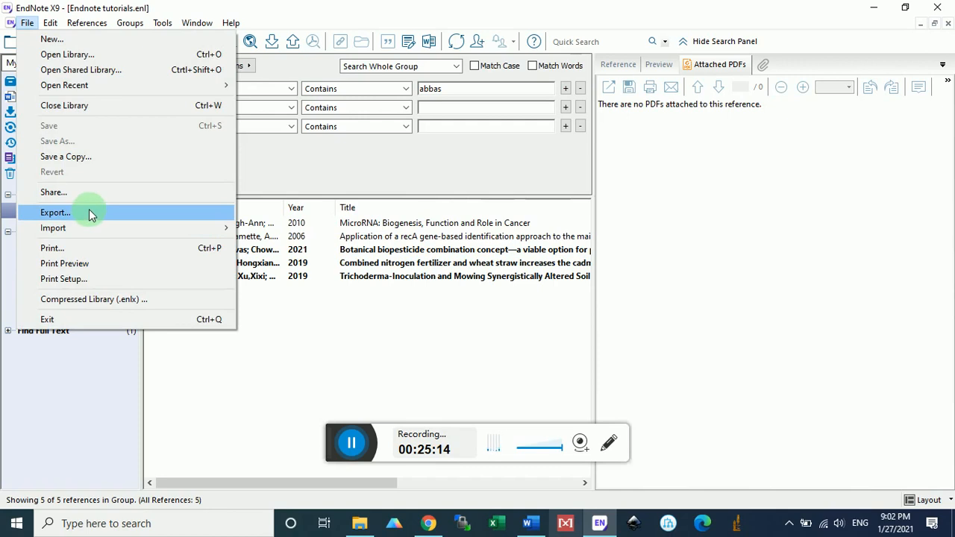
mouse_move(90, 227)
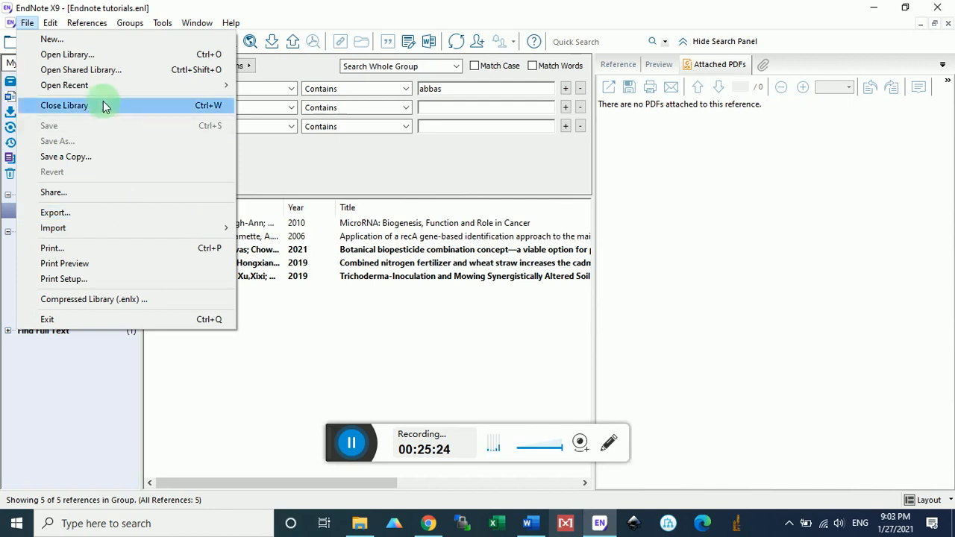
mouse_move(51, 32)
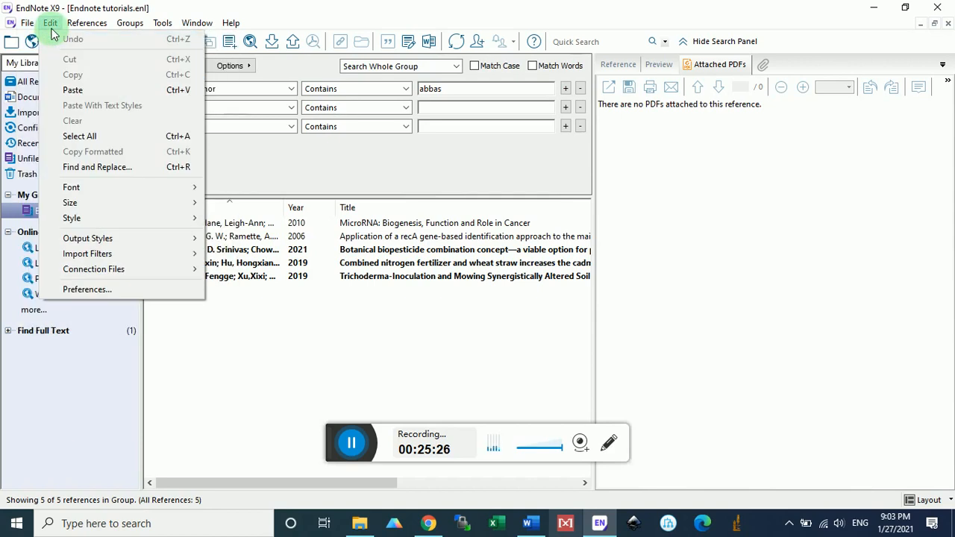
mouse_move(96, 28)
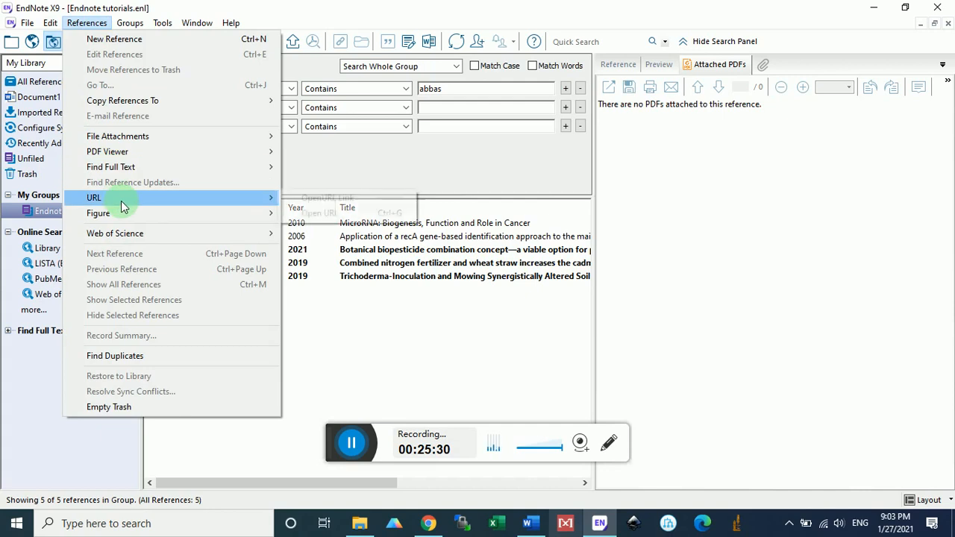
mouse_move(141, 233)
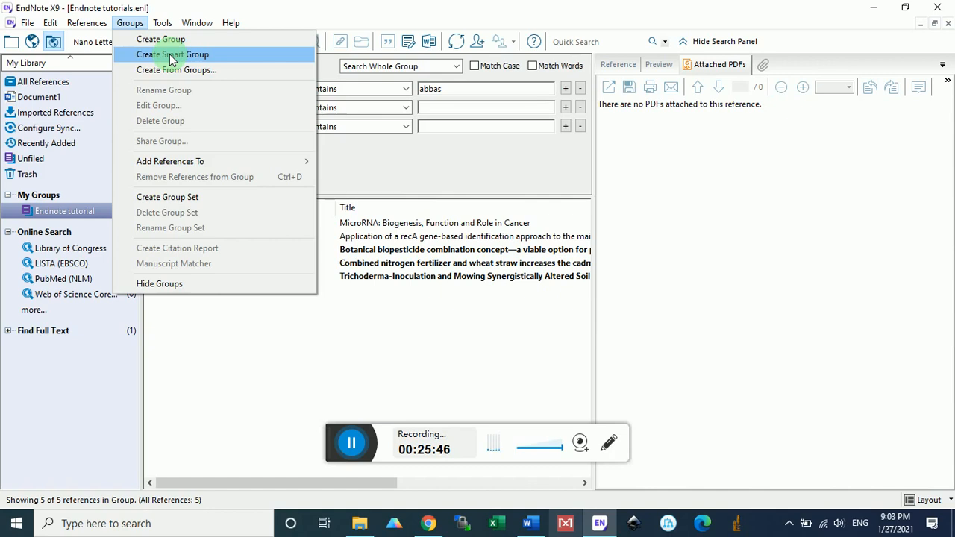
left_click(161, 22)
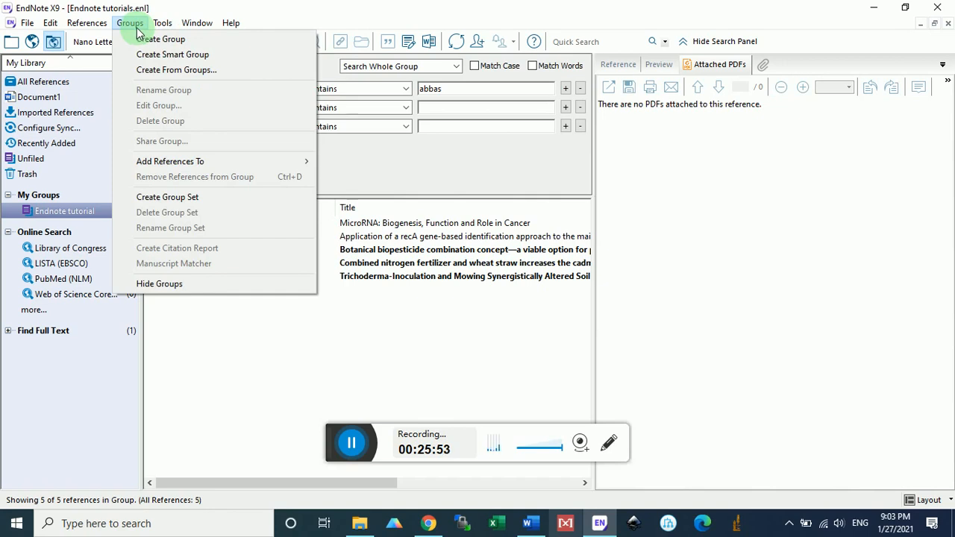
mouse_move(170, 27)
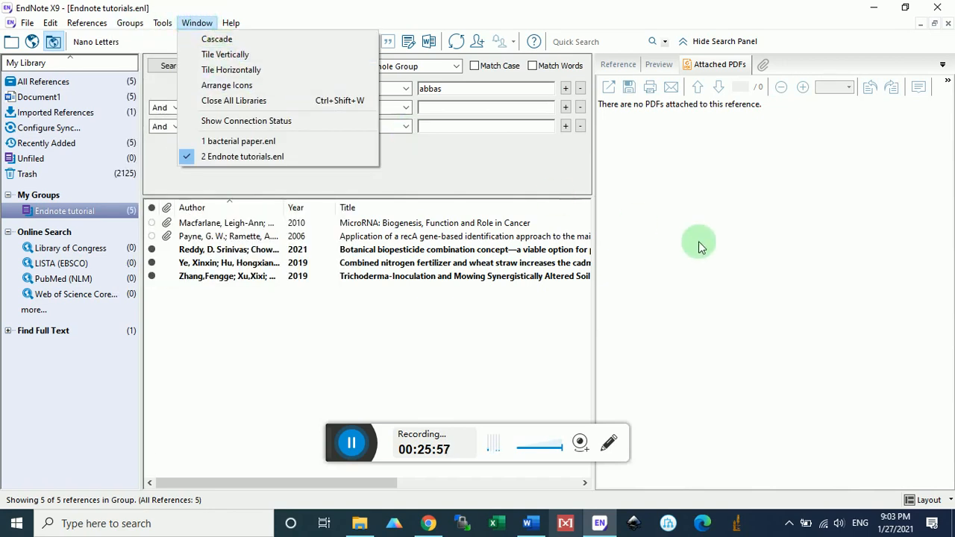
- Widen the pane showing attached PDFs and adjust the width of the library's groups pane
left_click(594, 197)
left_click_drag(595, 198, 539, 186)
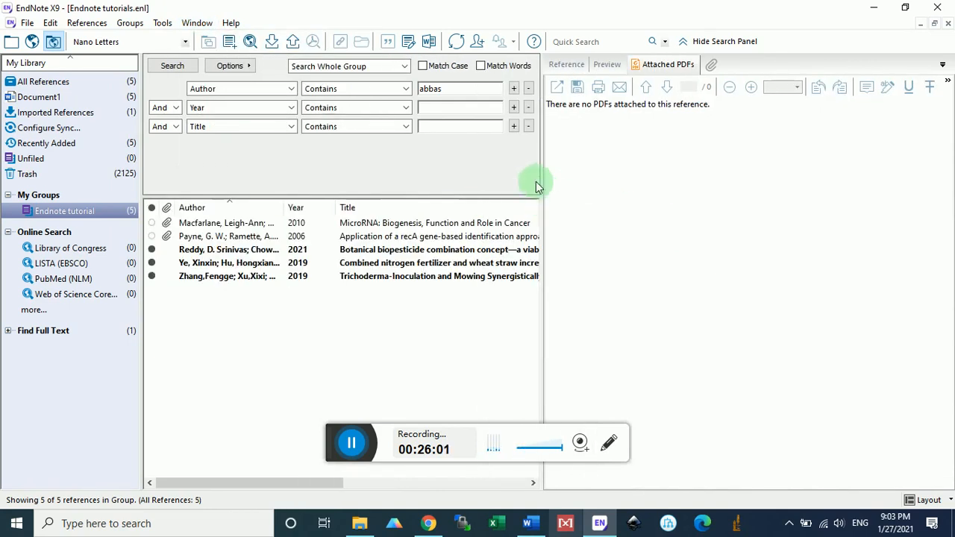
left_click_drag(141, 223, 190, 233)
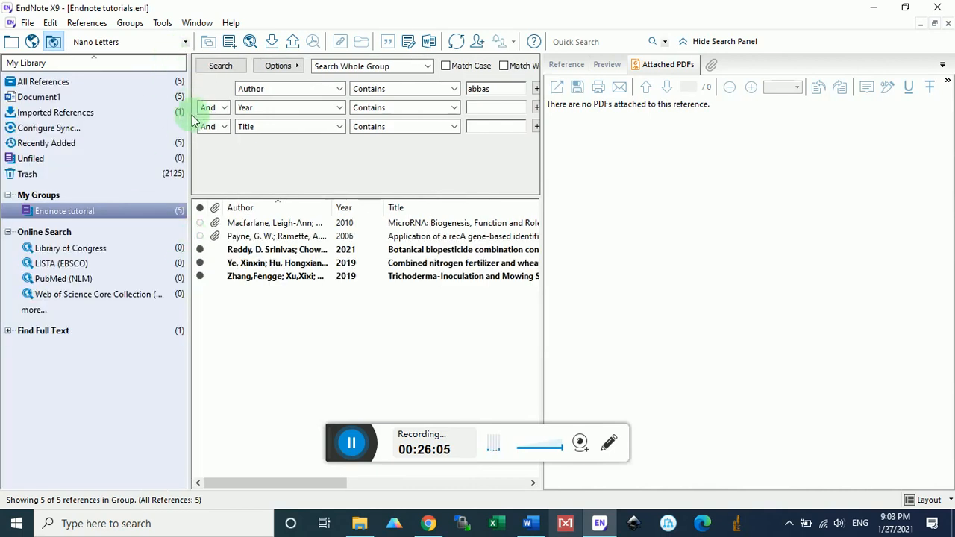
left_click_drag(191, 128, 146, 136)
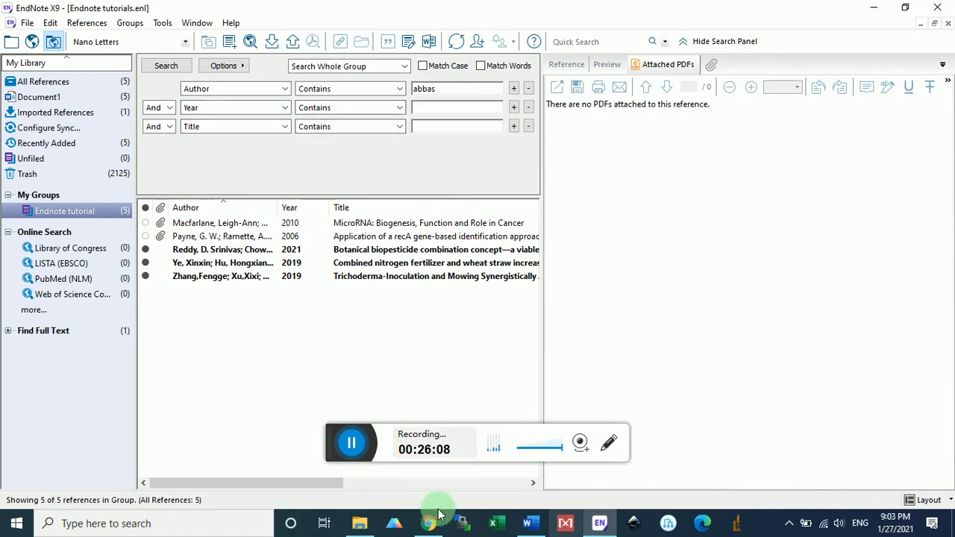
- Switch to Word and review the in-text citations and the References list through the whole document, ending at the title
left_click(533, 524)
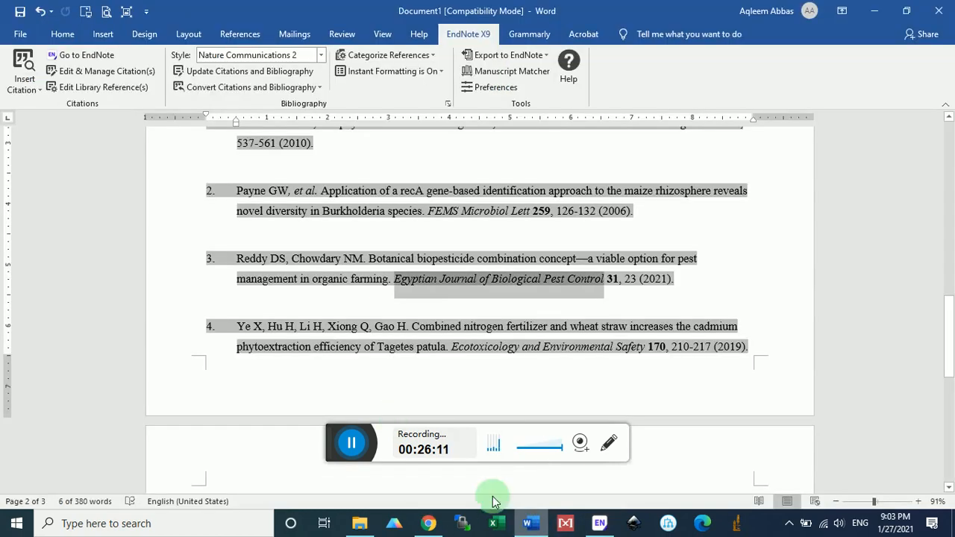
scroll(441, 345, "up", 5)
scroll(403, 290, "up", 7)
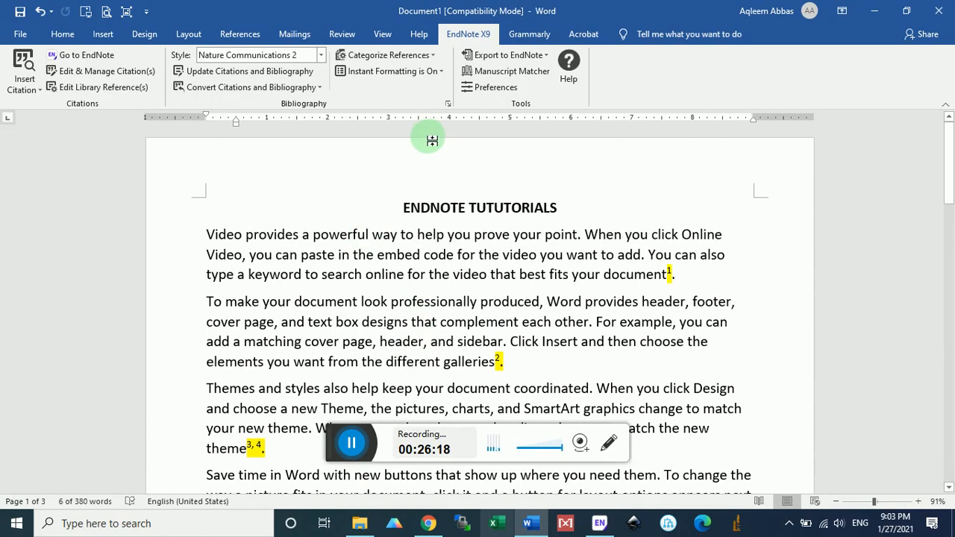
scroll(429, 207, "down", 10)
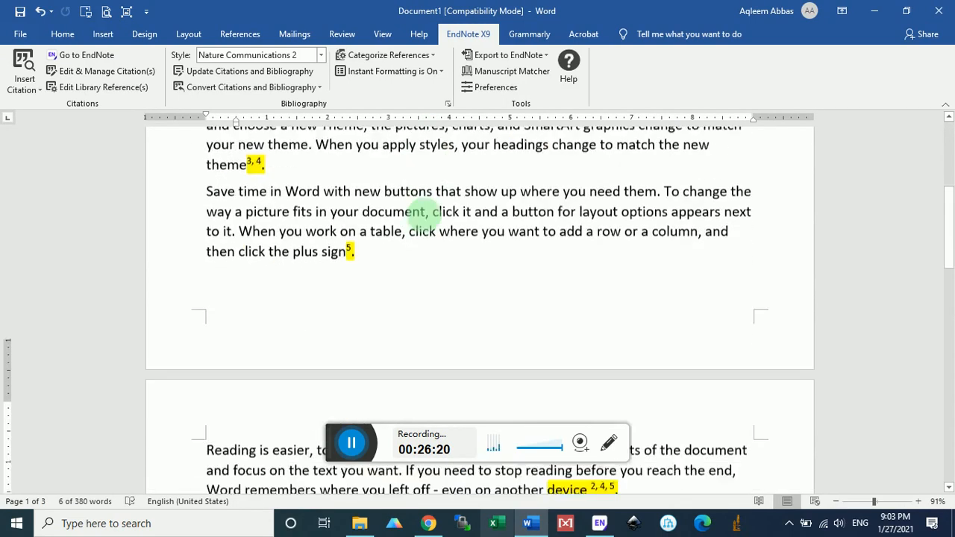
scroll(424, 209, "down", 12)
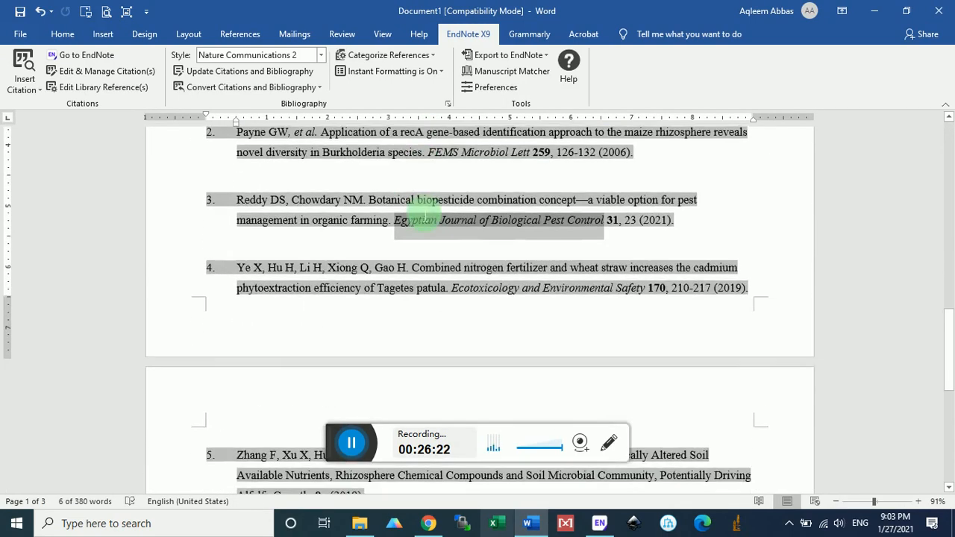
scroll(457, 261, "up", 10)
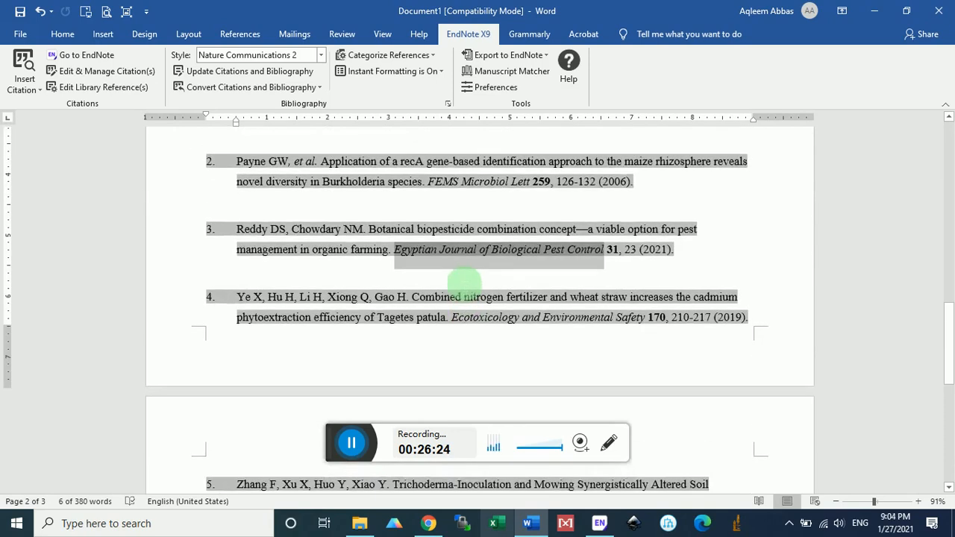
scroll(459, 278, "up", 8)
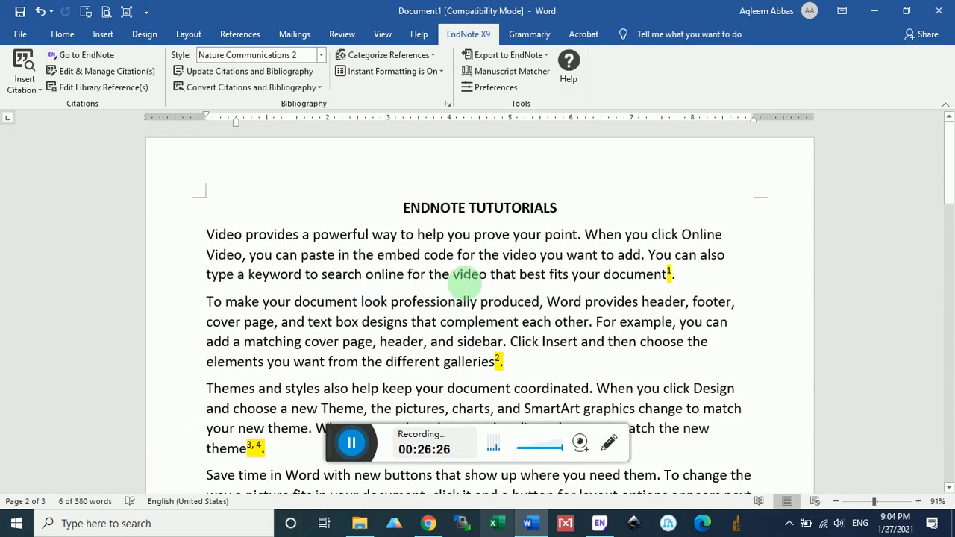
- Select the whole document from its title to the last reference and look over the options for converting citations and bibliography
left_click_drag(403, 208, 527, 522)
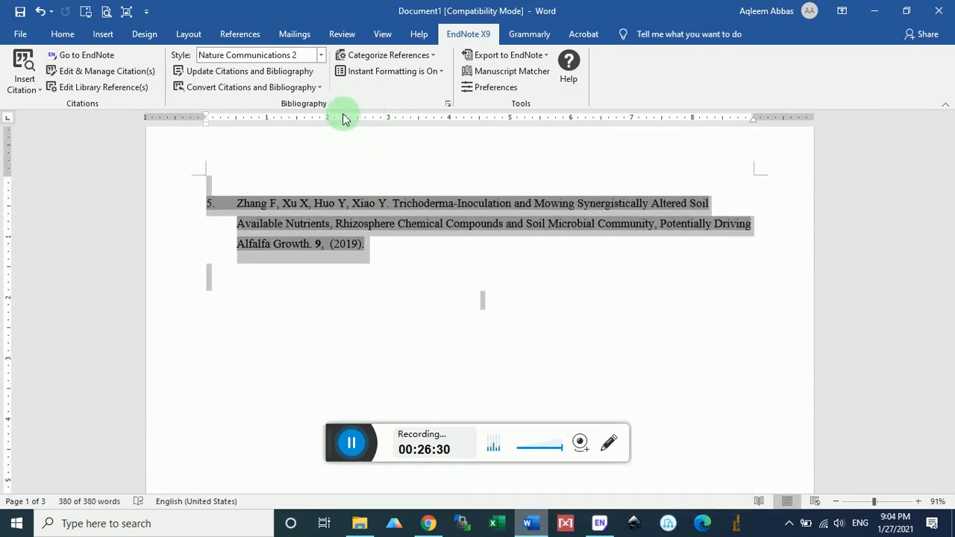
left_click(321, 90)
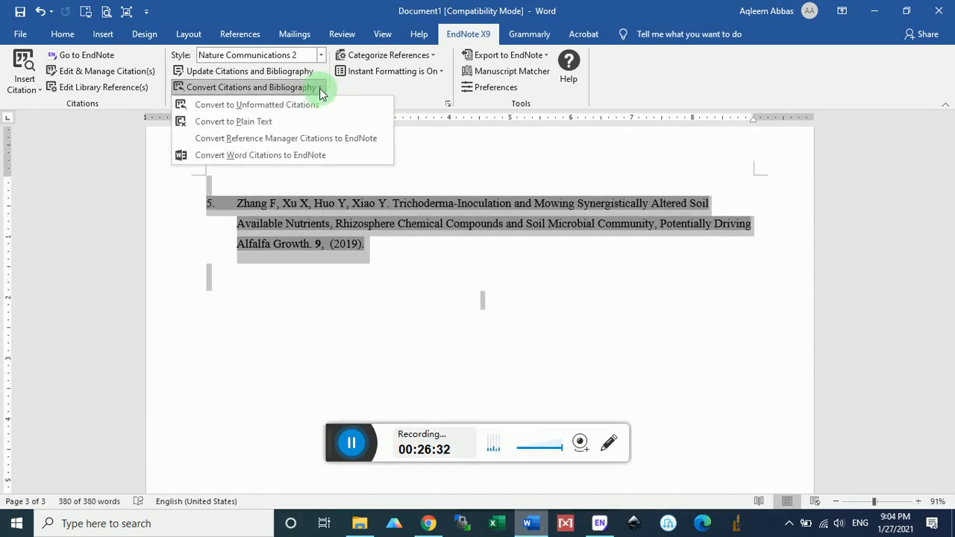
left_click(253, 121)
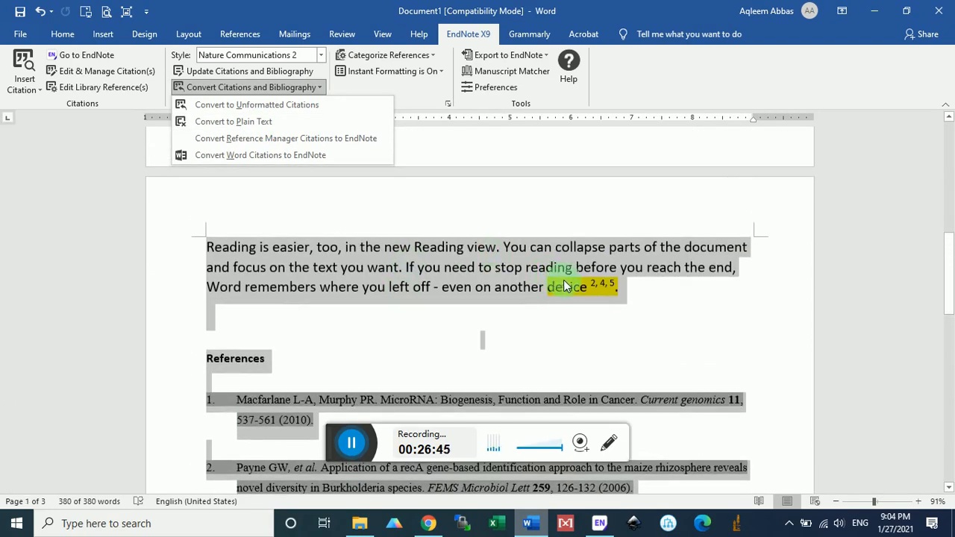
scroll(491, 287, "up", 8)
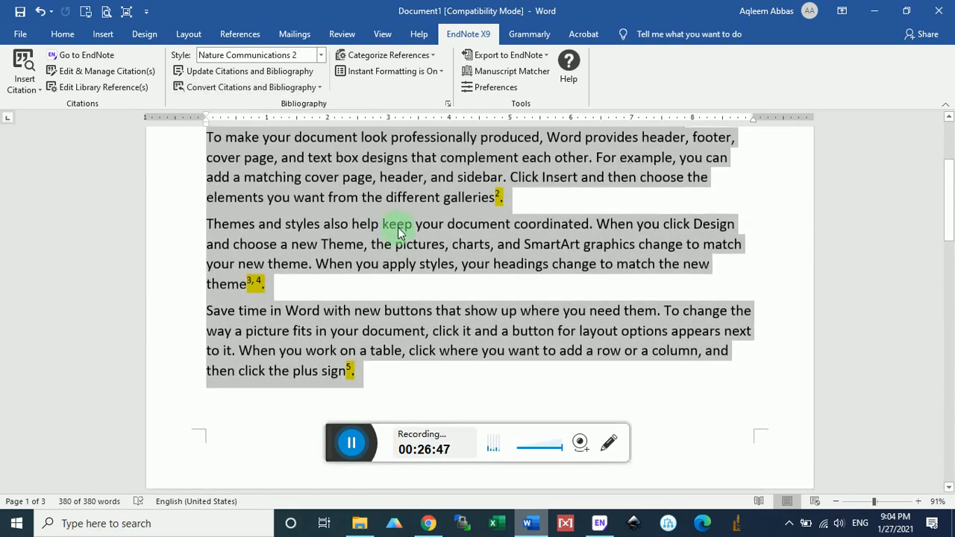
scroll(378, 233, "up", 1)
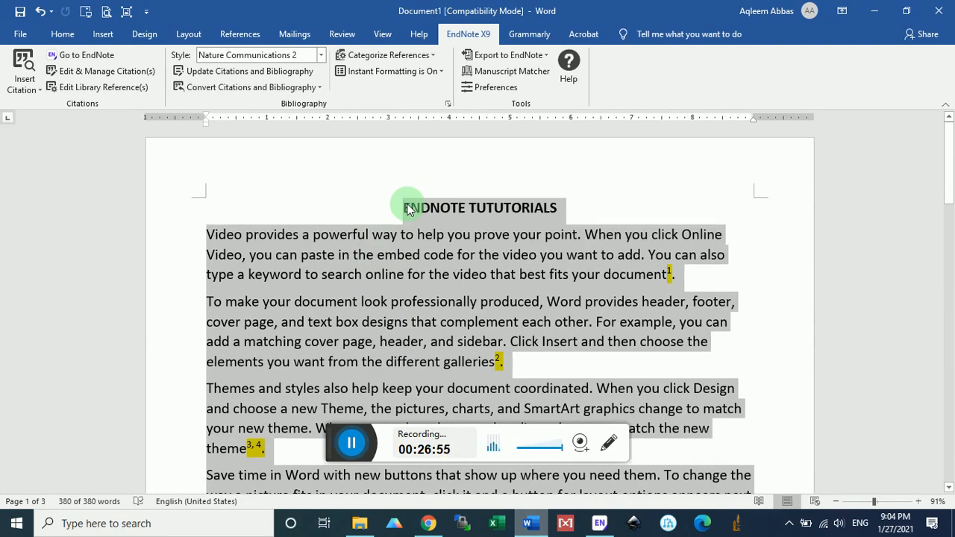
scroll(689, 235, "down", 1)
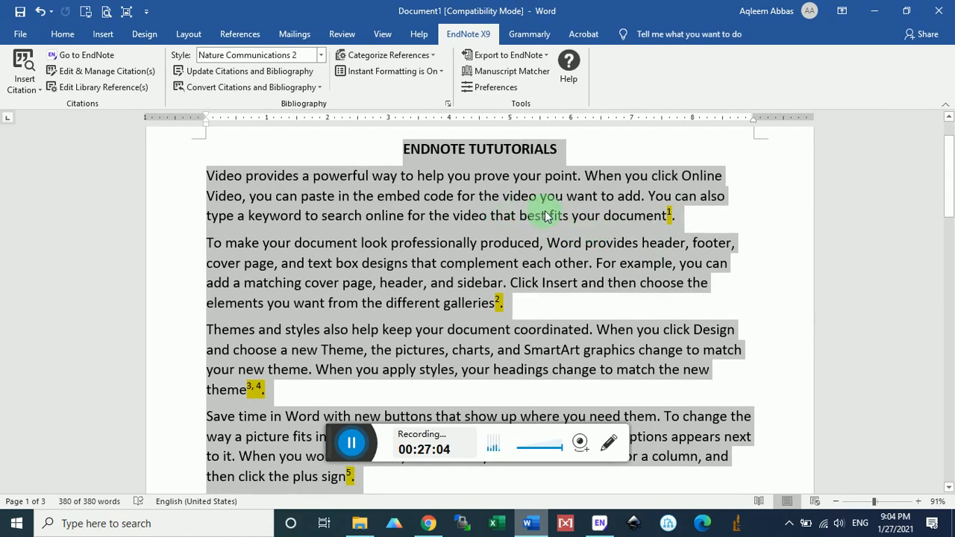
- Try to convert the selected document's citations and bibliography to plain text, choosing to save the document first, and cancel the save
left_click(321, 91)
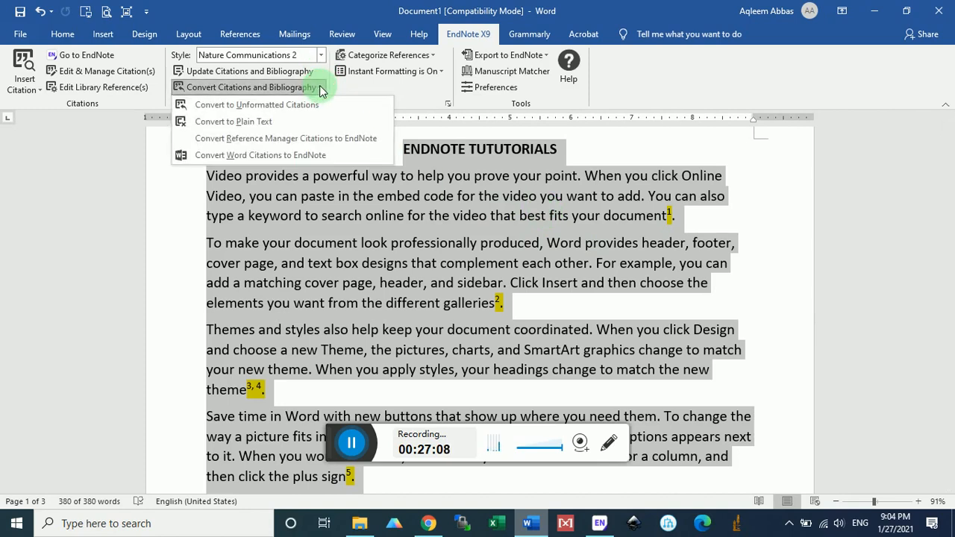
left_click(268, 128)
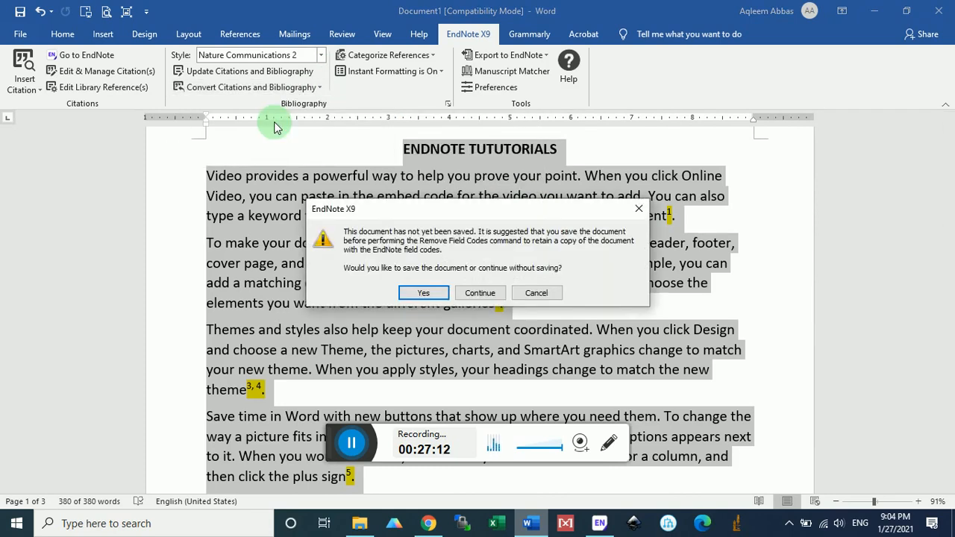
left_click(430, 295)
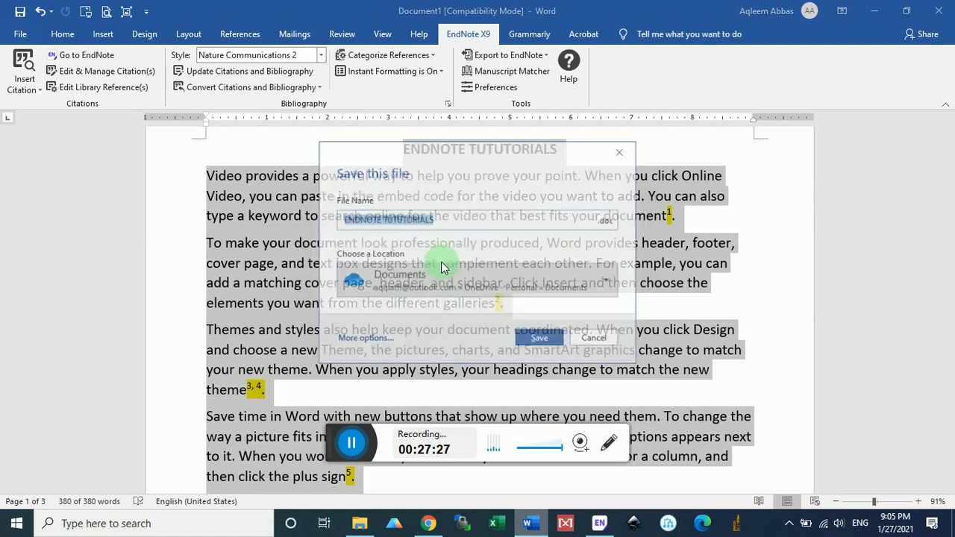
left_click(541, 340)
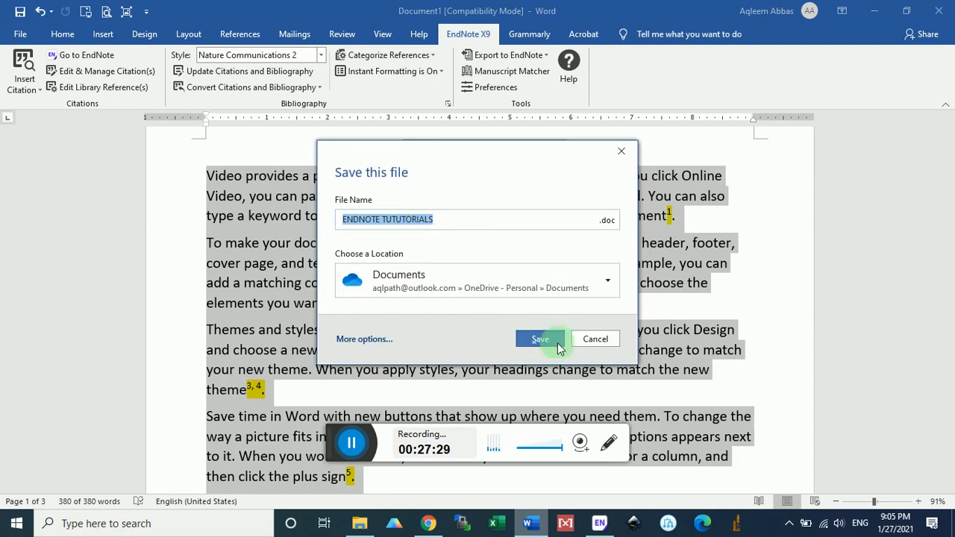
left_click(613, 341)
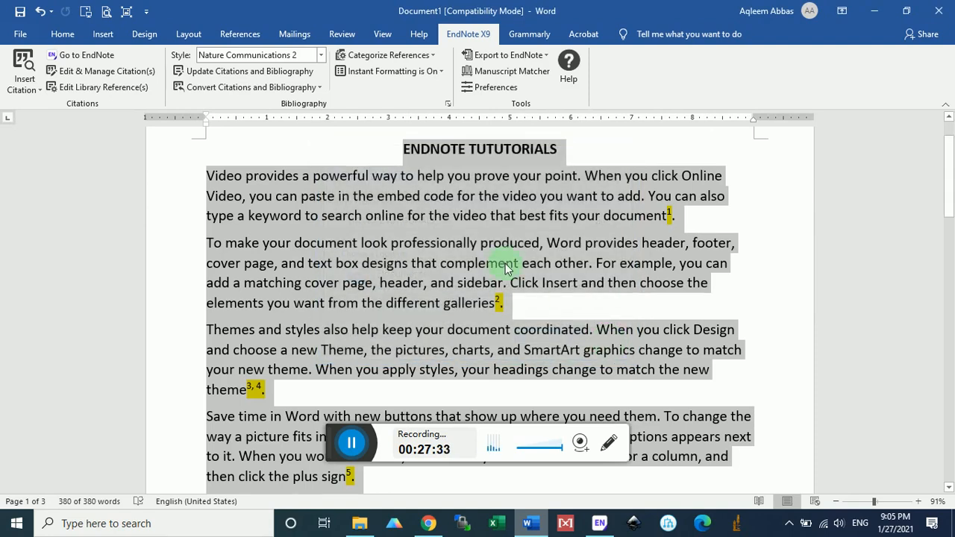
- Deselect the document text and turn off EndNote's instant formatting of citations
left_click(440, 195)
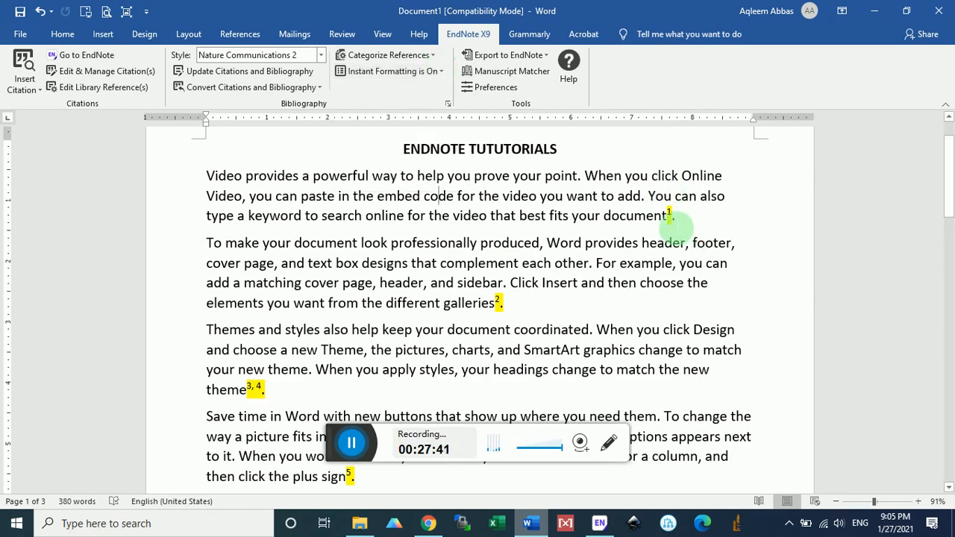
scroll(618, 230, "down", 2)
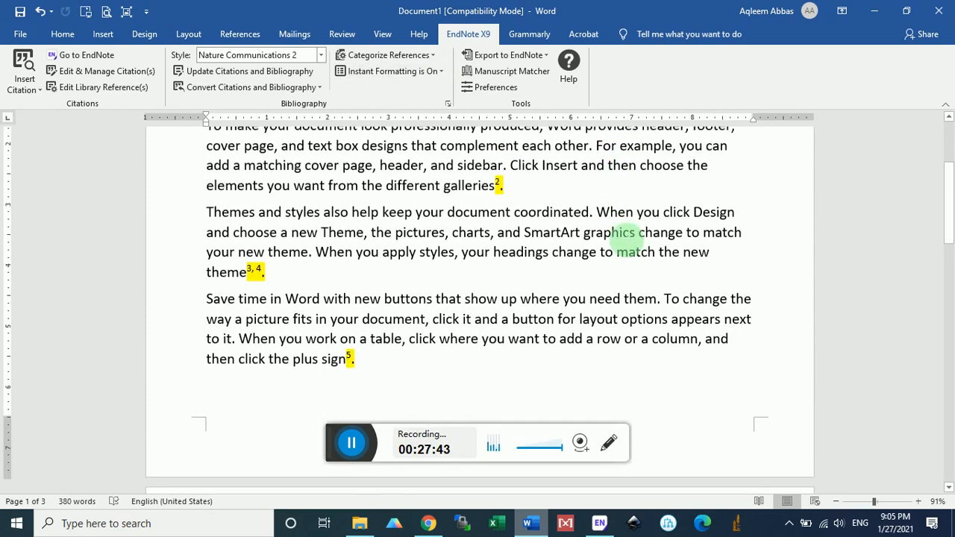
scroll(640, 341, "up", 3)
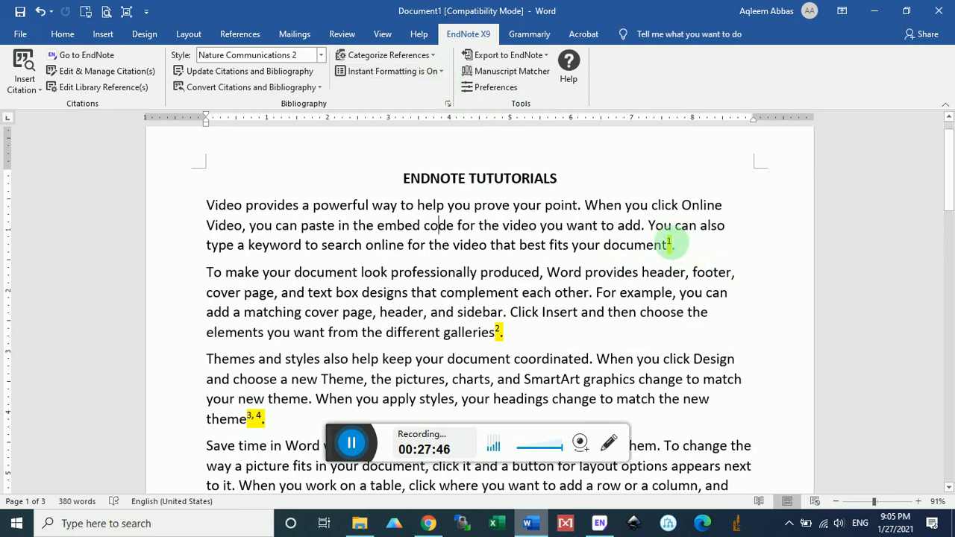
left_click(439, 72)
left_click(441, 88)
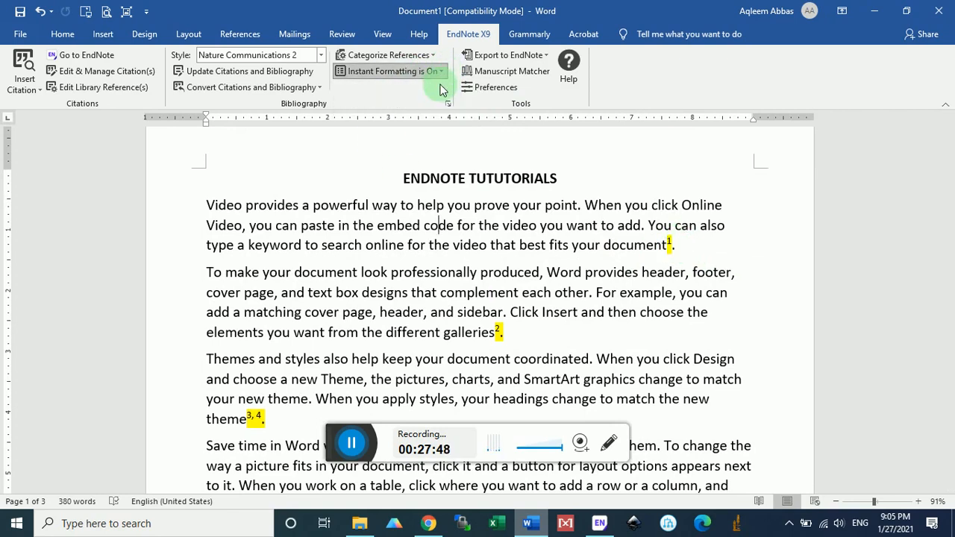
- Add a space before the second paragraph's citation and insert the 2021 "Botanical biopesticide combination concept" reference from EndNote right after "galleries"
scroll(619, 231, "down", 1)
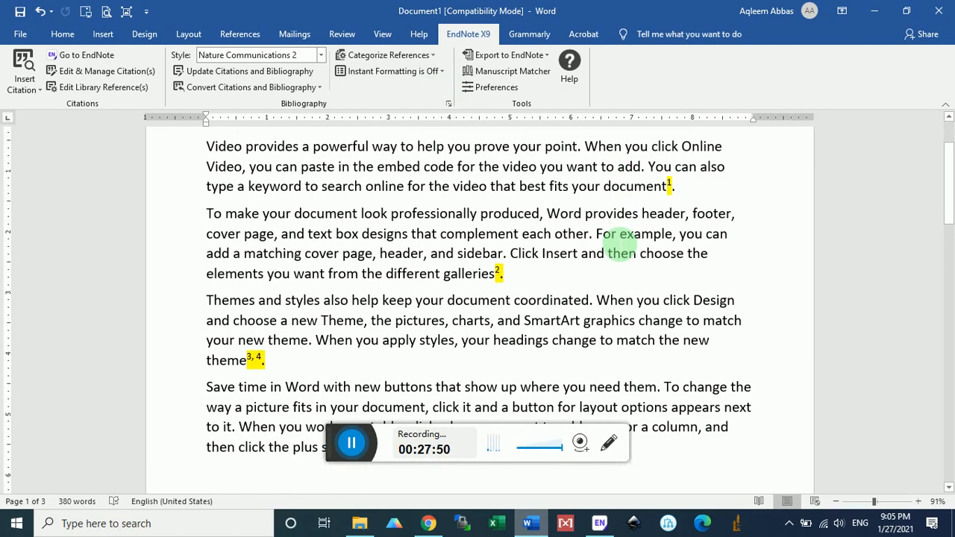
left_click(498, 280)
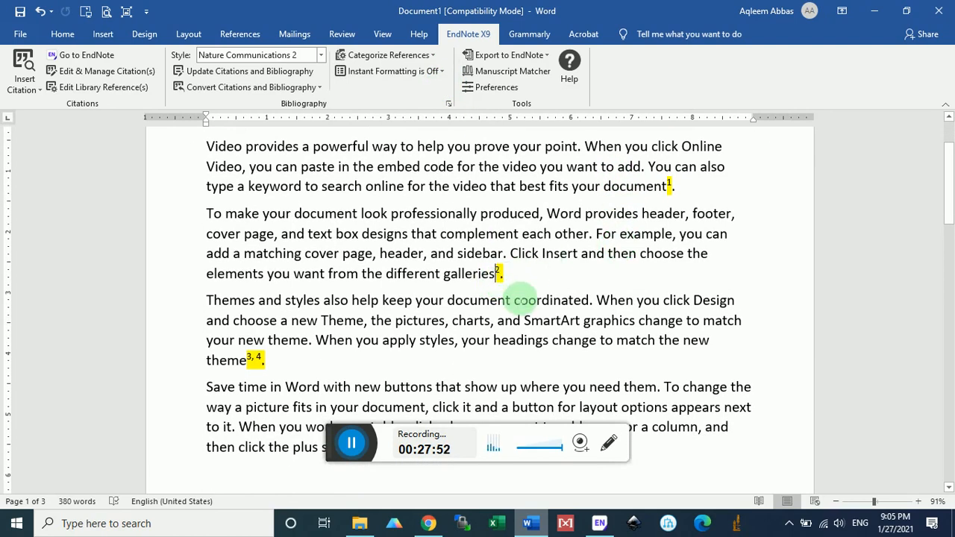
left_click(497, 282)
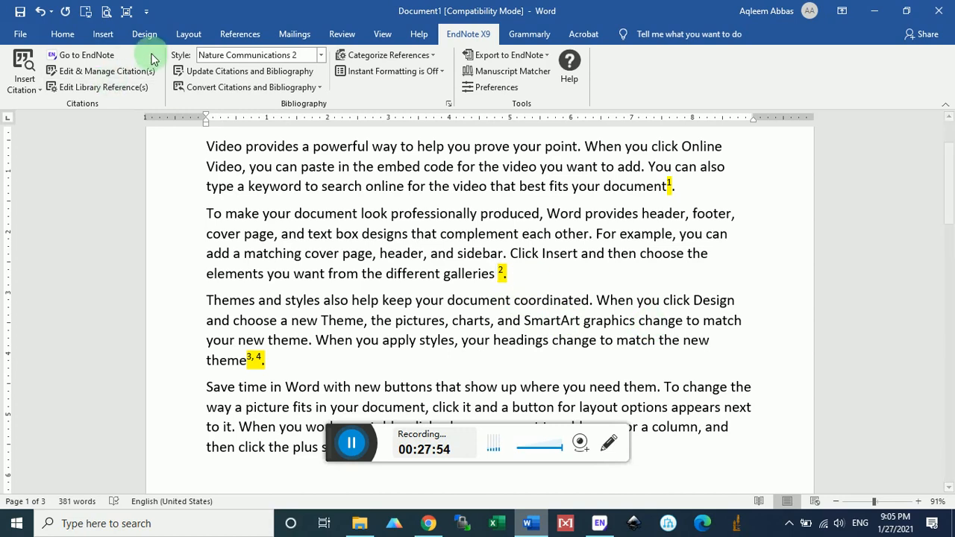
left_click(97, 56)
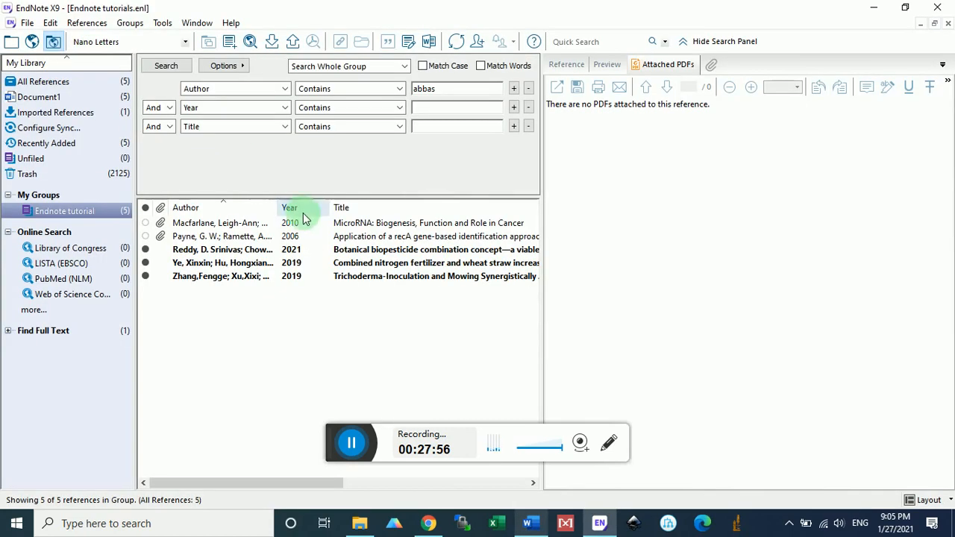
left_click(247, 250)
left_click(388, 42)
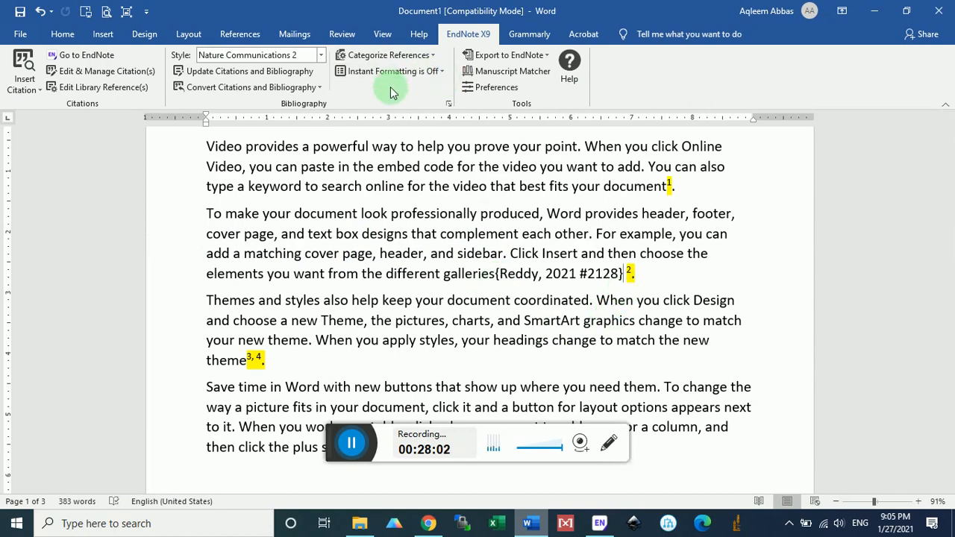
- Turn instant formatting back on to format the inserted citation, and check the citation numbering in the following paragraphs
left_click(443, 74)
left_click(437, 88)
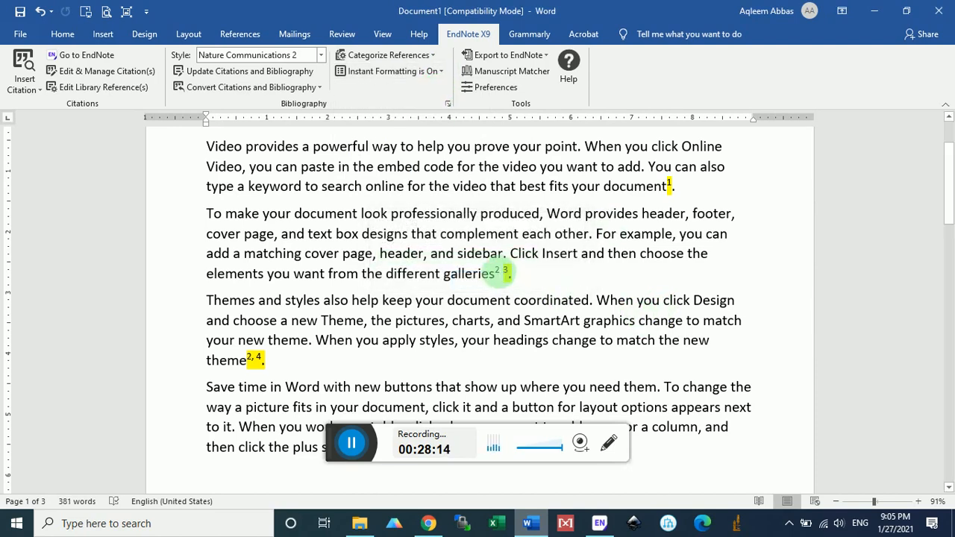
scroll(506, 299, "down", 5)
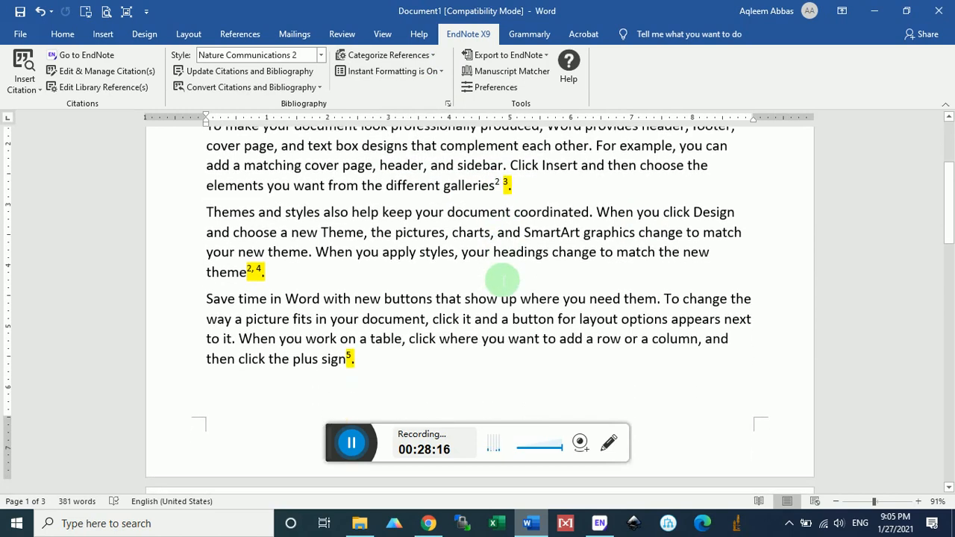
left_click(580, 445)
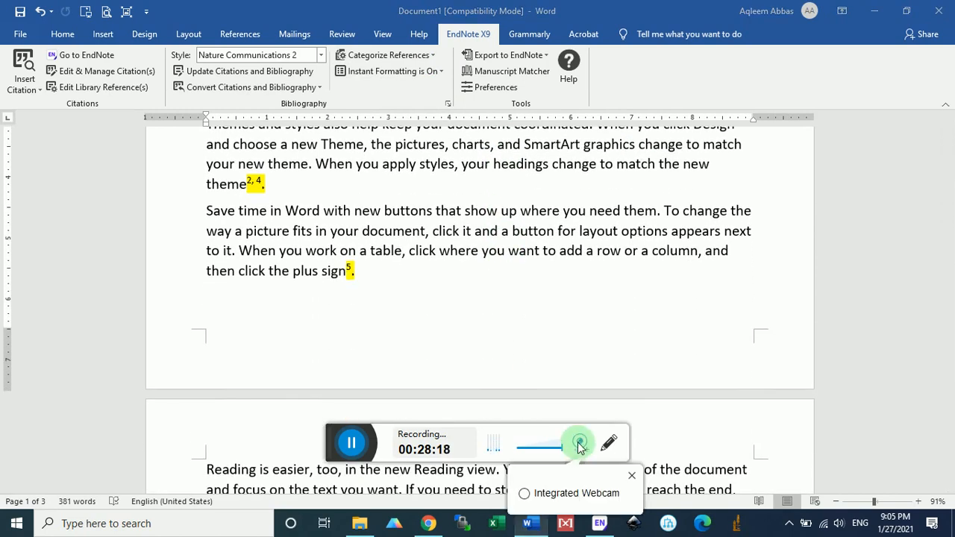
left_click(556, 494)
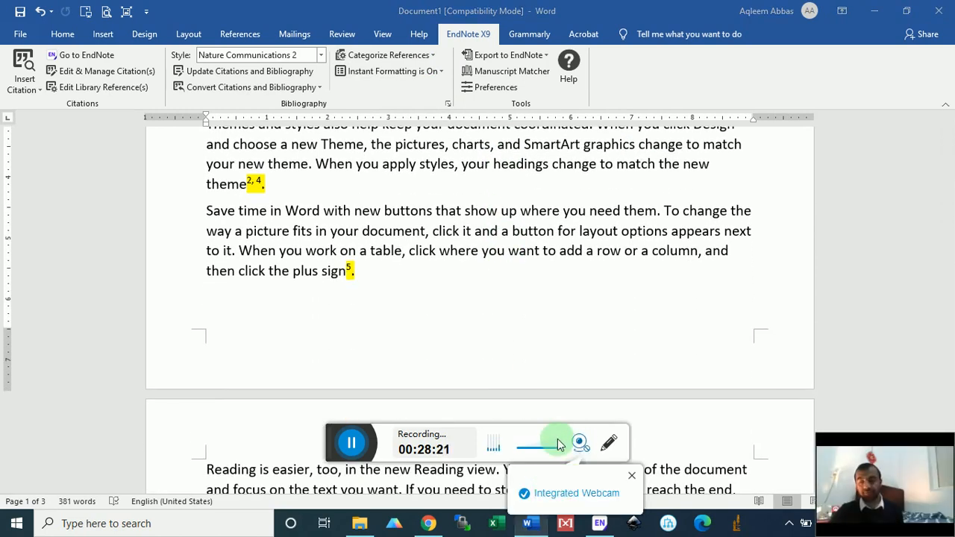